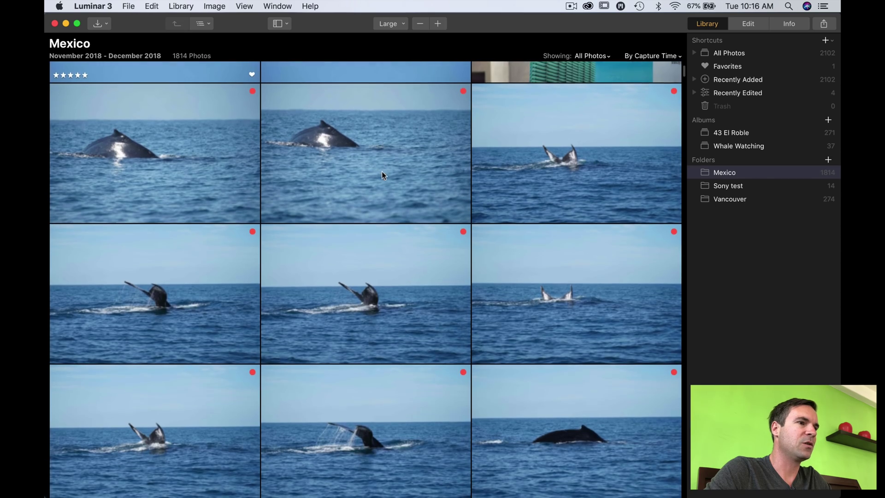
Step: Browse through the photos in the Mexico folder's gallery and return to its beginning
{"action": "scroll", "coordinate": [382, 172], "scroll_direction": "down", "scroll_amount": 20}
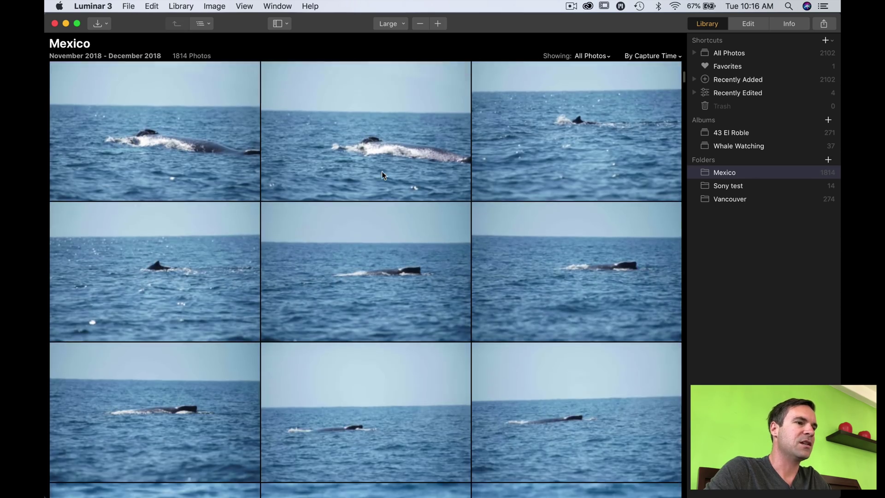
{"action": "scroll", "coordinate": [381, 175], "scroll_direction": "down", "scroll_amount": 20}
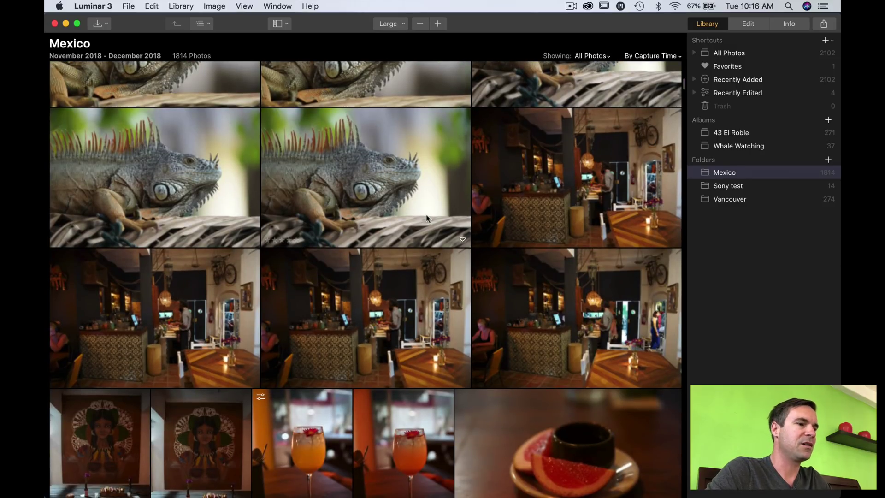
{"action": "scroll", "coordinate": [426, 214], "scroll_direction": "down", "scroll_amount": 10}
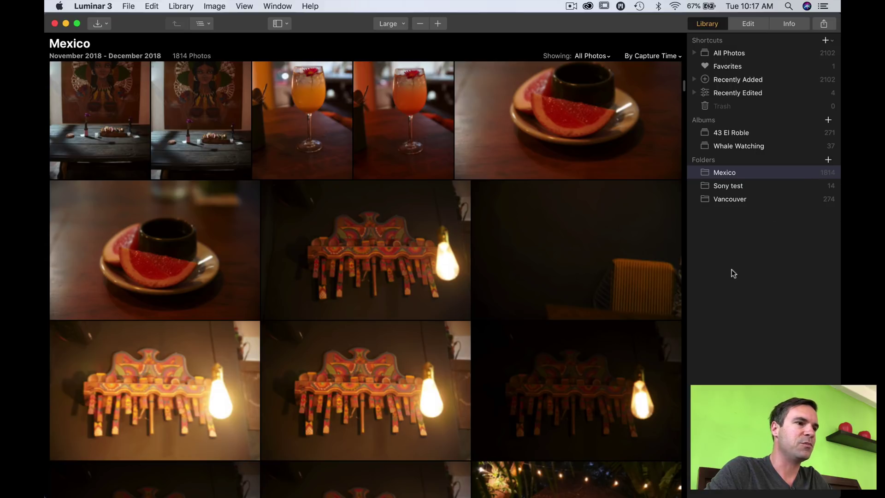
{"action": "scroll", "coordinate": [430, 253], "scroll_direction": "down", "scroll_amount": 10}
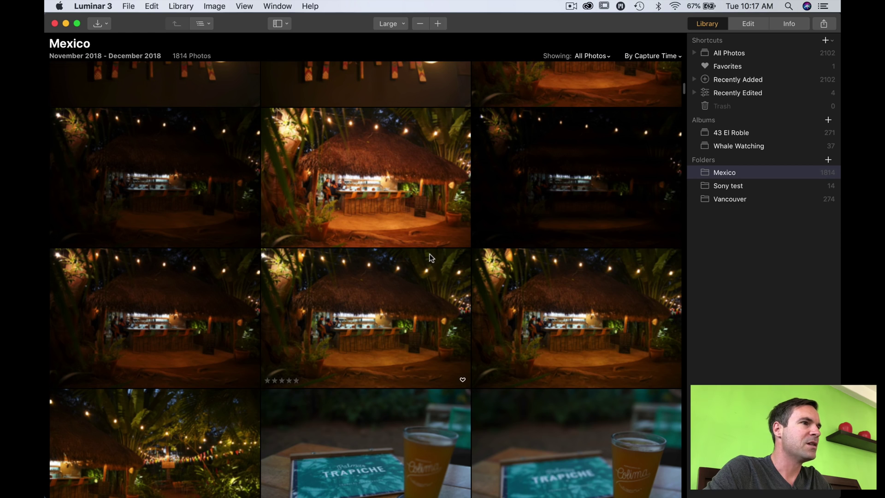
{"action": "scroll", "coordinate": [430, 258], "scroll_direction": "down", "scroll_amount": 20}
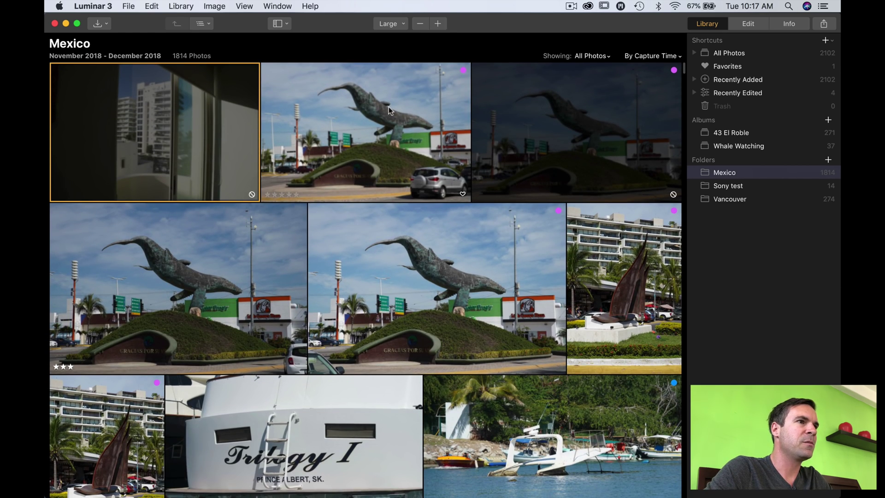
Step: Cycle the gallery thumbnails through the sizes from Small to Largest, and leave them at Medium
{"action": "left_click", "coordinate": [391, 23]}
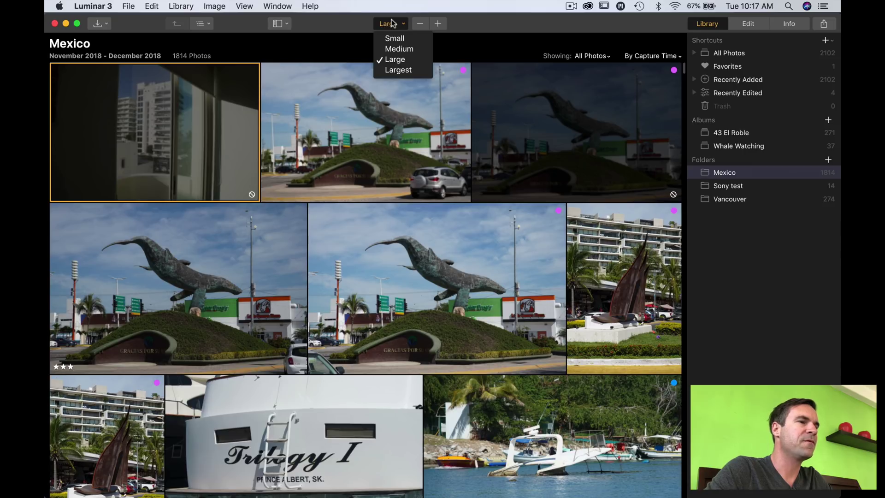
{"action": "left_click", "coordinate": [396, 38]}
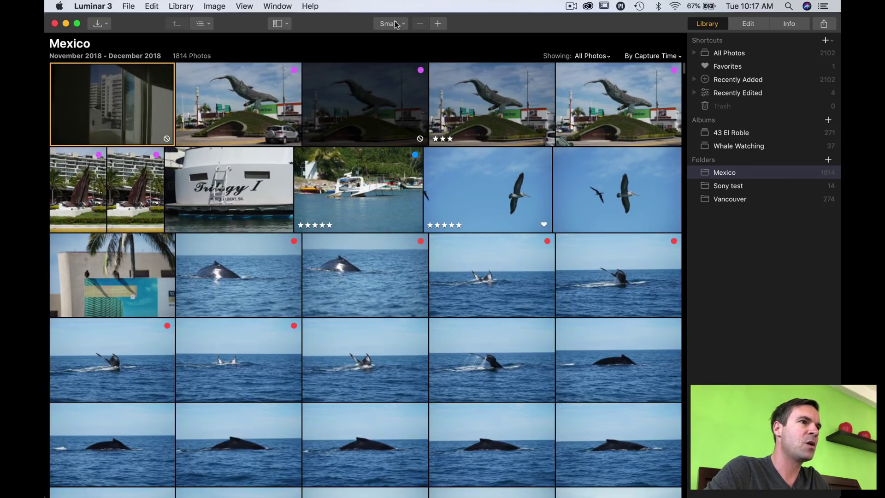
{"action": "left_click", "coordinate": [439, 24]}
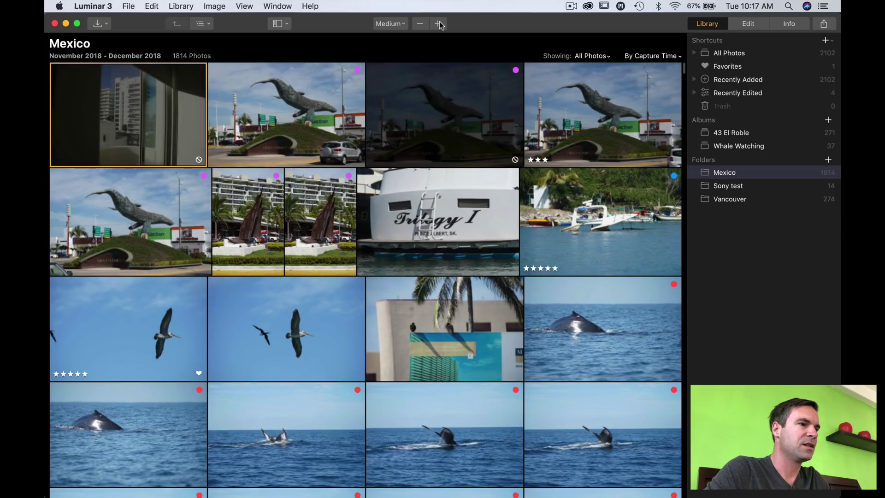
{"action": "left_click", "coordinate": [440, 24]}
{"action": "left_click", "coordinate": [439, 23]}
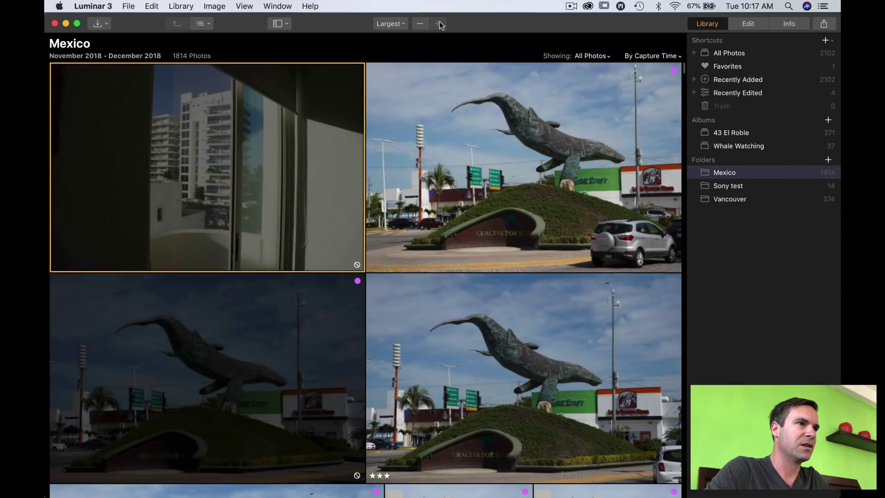
{"action": "left_click", "coordinate": [422, 24]}
{"action": "left_click", "coordinate": [422, 23]}
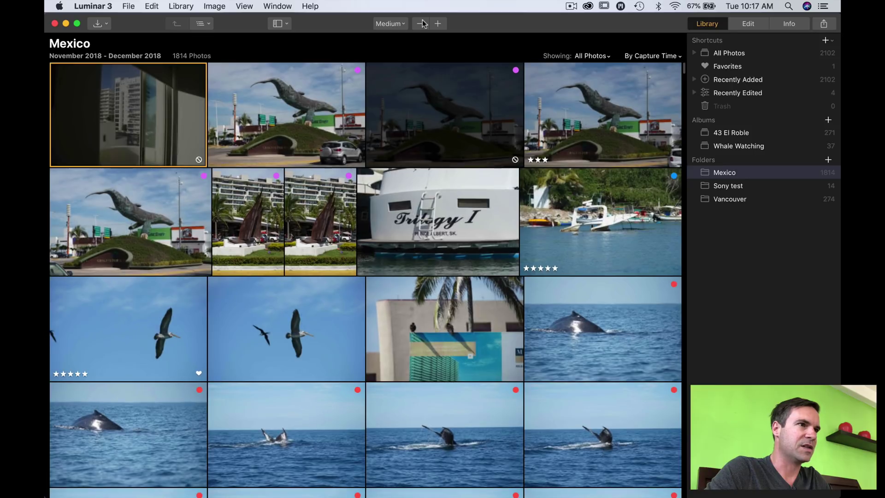
Step: Hide the side panel to view the gallery at full width, and show the panel again
{"action": "key", "text": "Tab"}
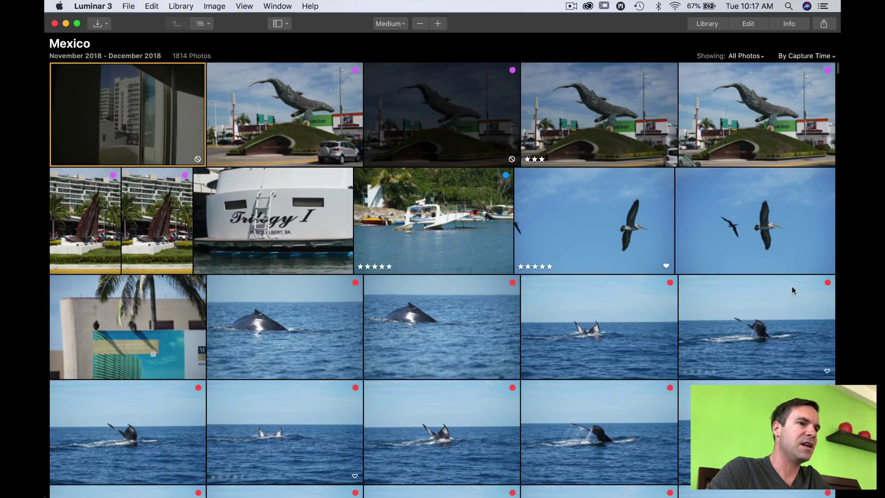
{"action": "scroll", "coordinate": [327, 236], "scroll_direction": "down", "scroll_amount": 15}
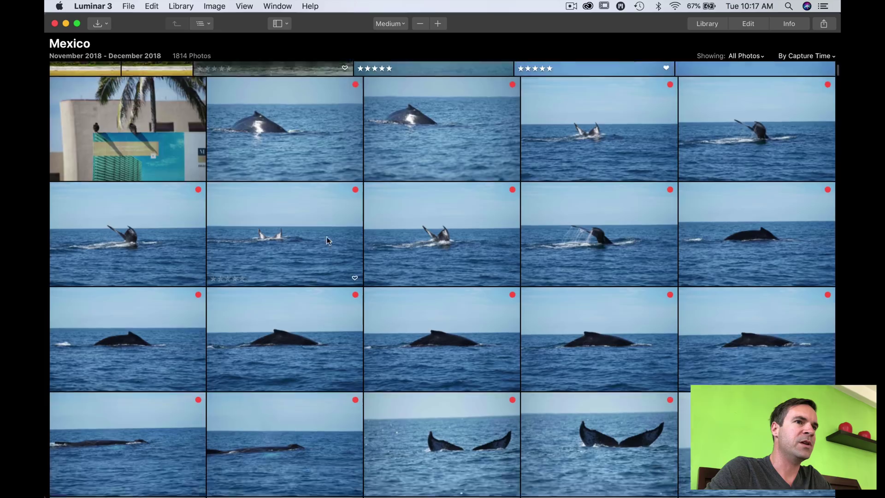
{"action": "key", "text": "Tab"}
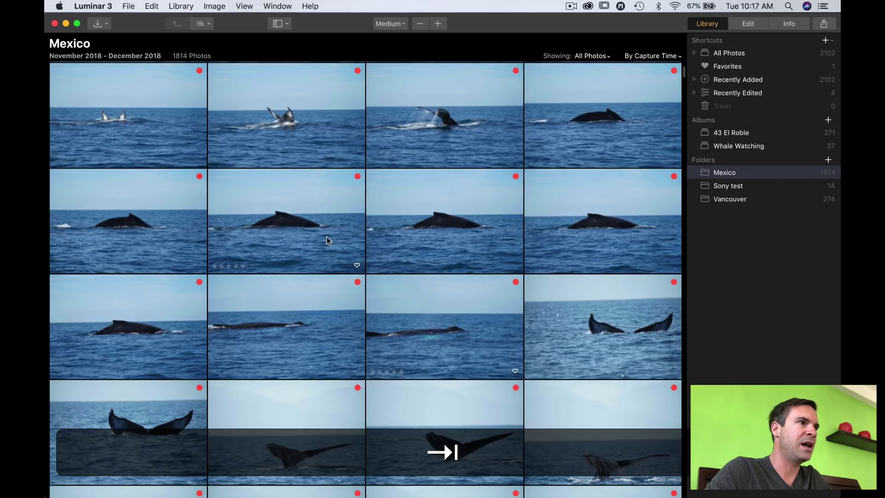
Step: Check the quick-navigation locations and the side panel display option without changing either
{"action": "left_click", "coordinate": [203, 25]}
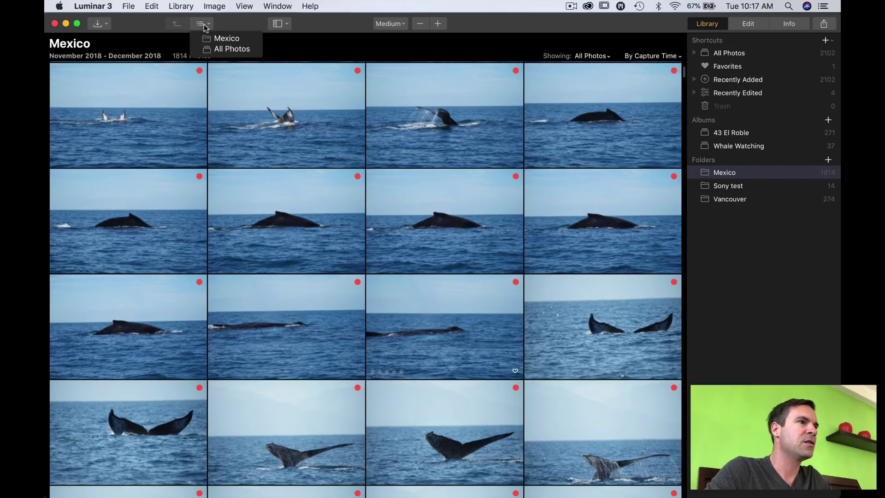
{"action": "left_click", "coordinate": [285, 24]}
{"action": "left_click", "coordinate": [285, 24]}
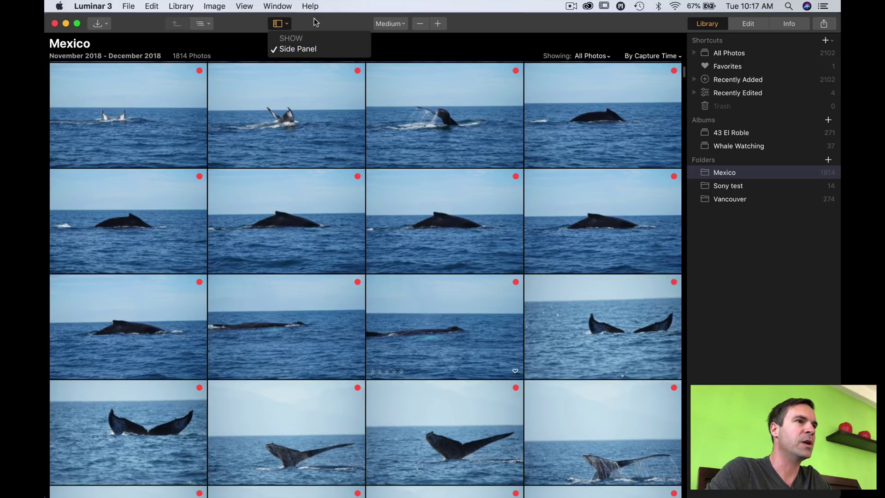
{"action": "key", "text": "Escape"}
Step: View the close-up photo of the whale's dark back on its own, and return to the gallery grid
{"action": "scroll", "coordinate": [390, 268], "scroll_direction": "up", "scroll_amount": 10}
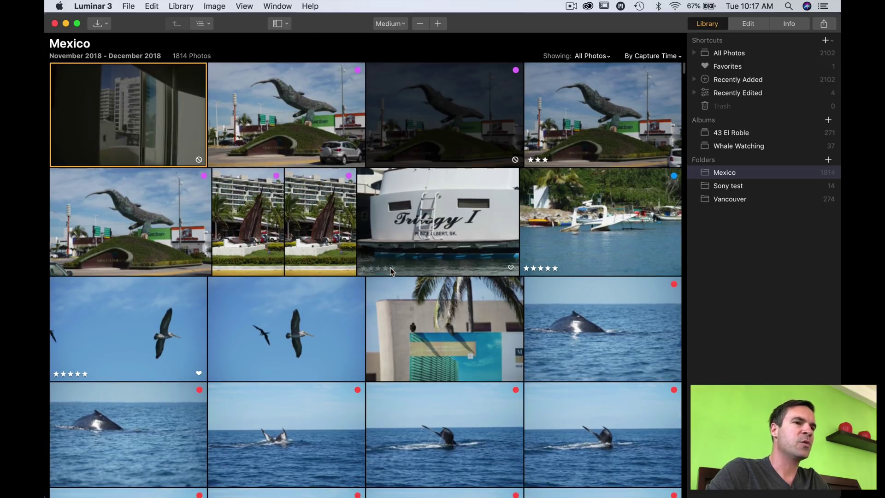
{"action": "scroll", "coordinate": [390, 270], "scroll_direction": "down", "scroll_amount": 5}
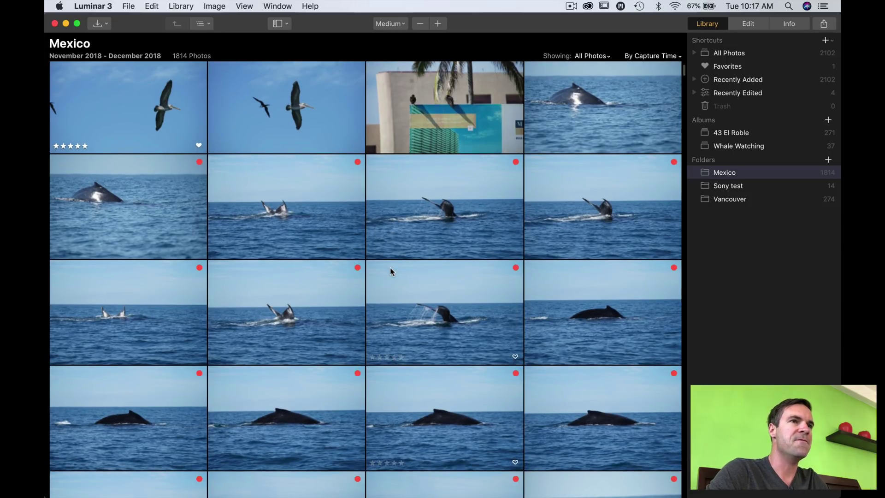
{"action": "scroll", "coordinate": [390, 267], "scroll_direction": "down", "scroll_amount": 10}
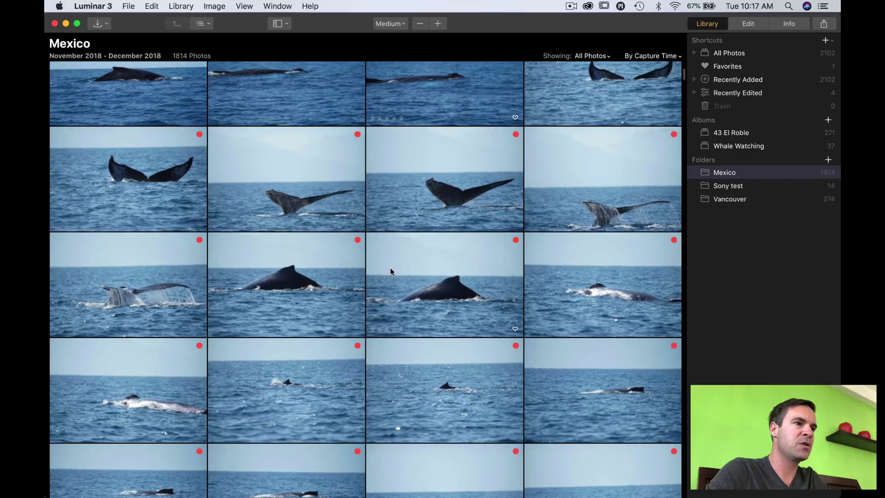
{"action": "double_click", "coordinate": [436, 272]}
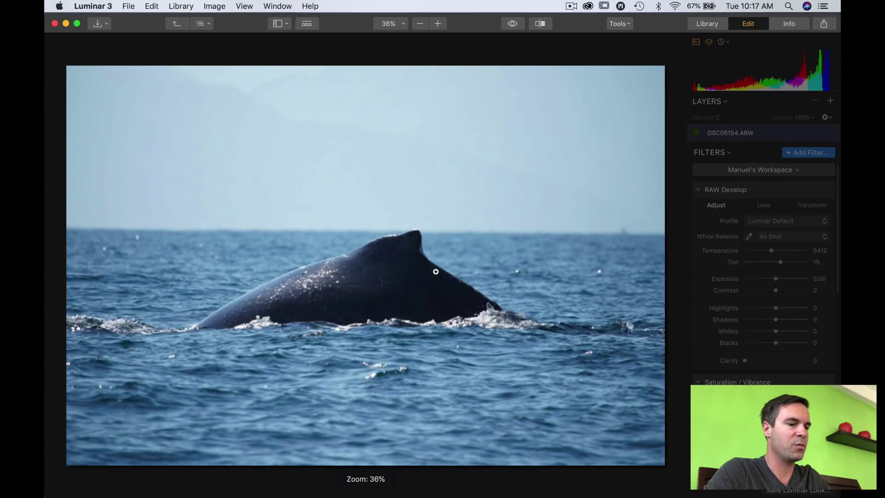
{"action": "key", "text": "g"}
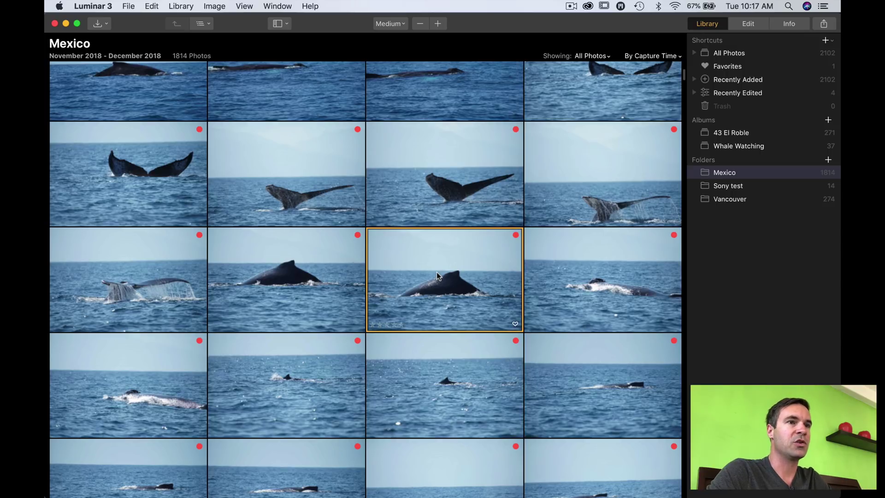
{"action": "scroll", "coordinate": [493, 218], "scroll_direction": "up", "scroll_amount": 5}
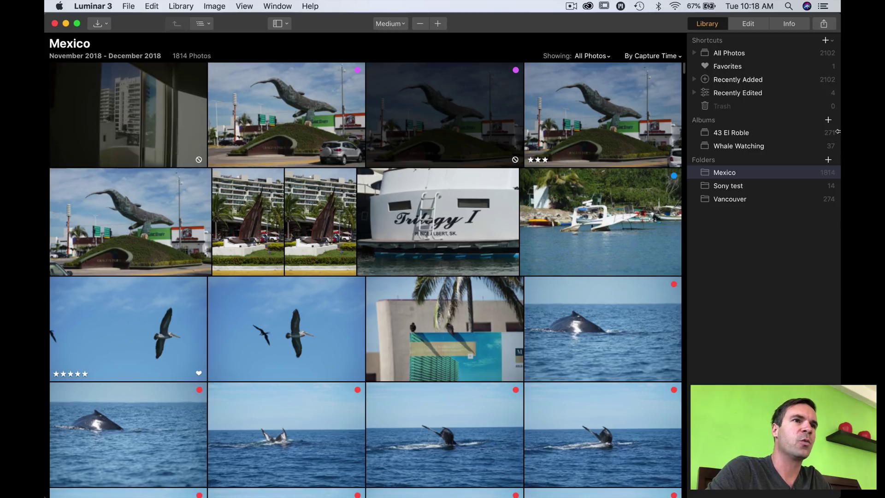
Step: Open the selected whale photo for editing and review the filters in its current workspace
{"action": "left_click", "coordinate": [749, 24]}
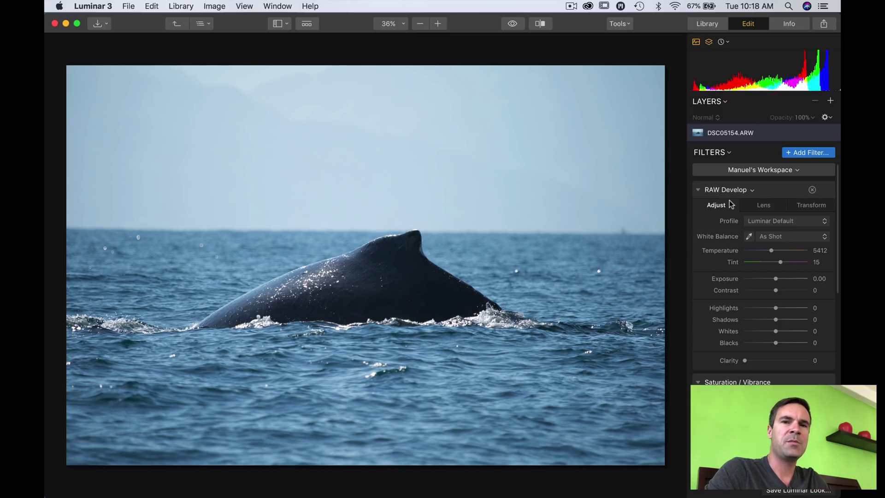
{"action": "scroll", "coordinate": [729, 200], "scroll_direction": "down", "scroll_amount": 15}
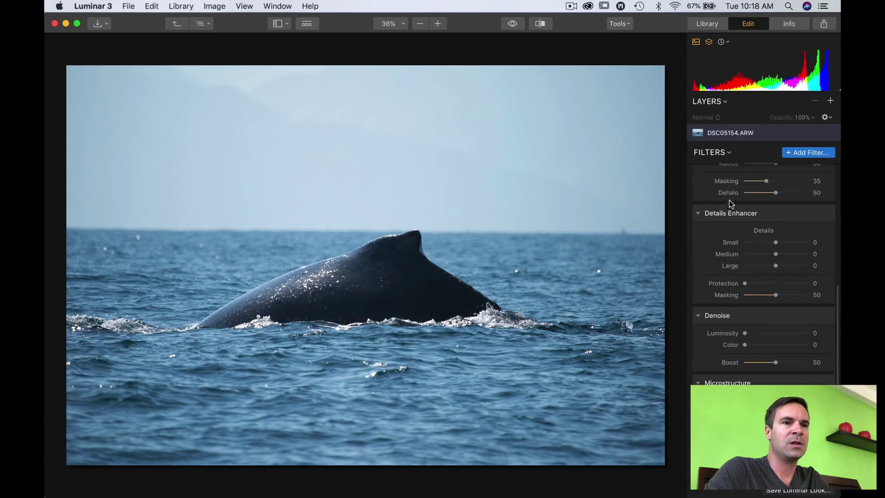
{"action": "scroll", "coordinate": [729, 203], "scroll_direction": "up", "scroll_amount": 15}
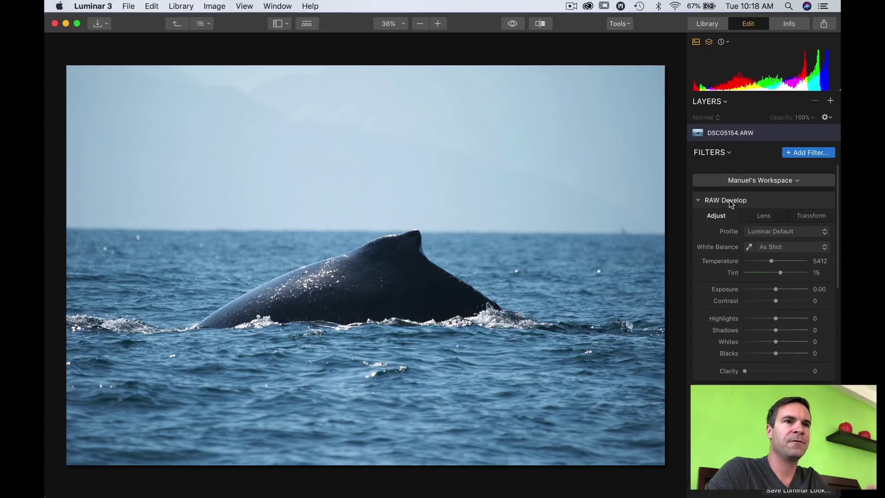
Step: Look over the essential, issue-fixing and creative filters in the Filters Catalog, and close the catalog
{"action": "left_click", "coordinate": [802, 152]}
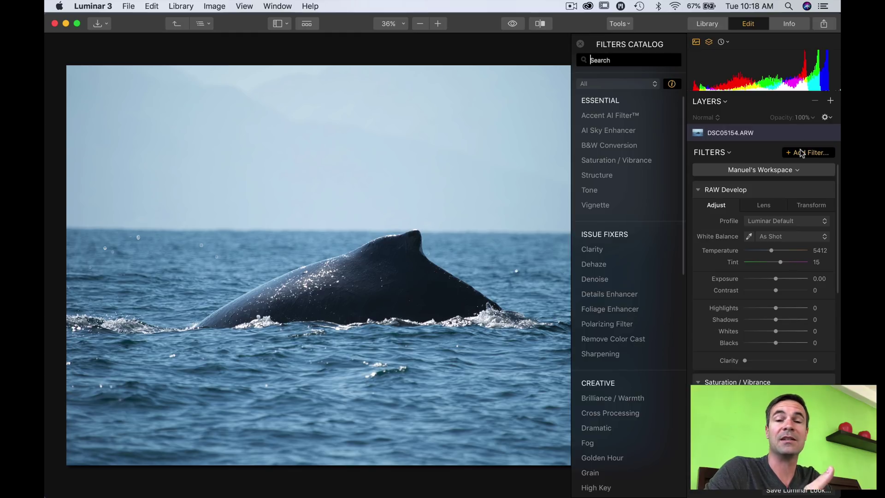
{"action": "mouse_move", "coordinate": [598, 131]}
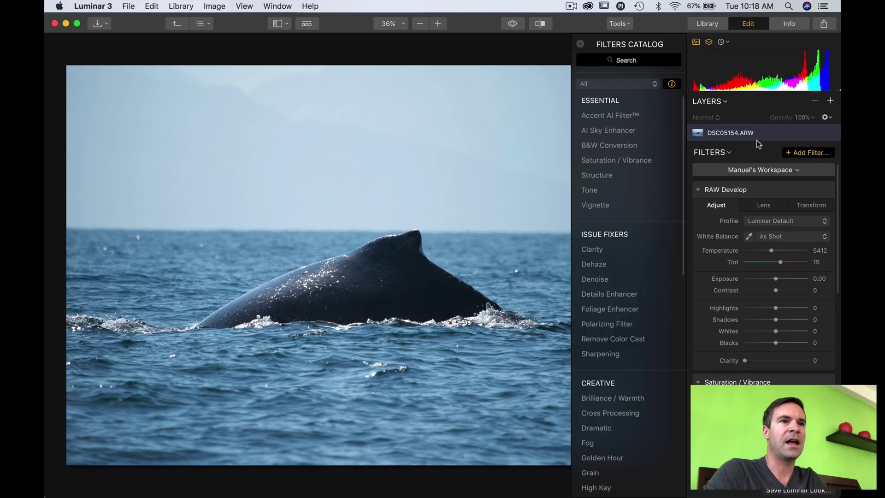
{"action": "left_click", "coordinate": [581, 43]}
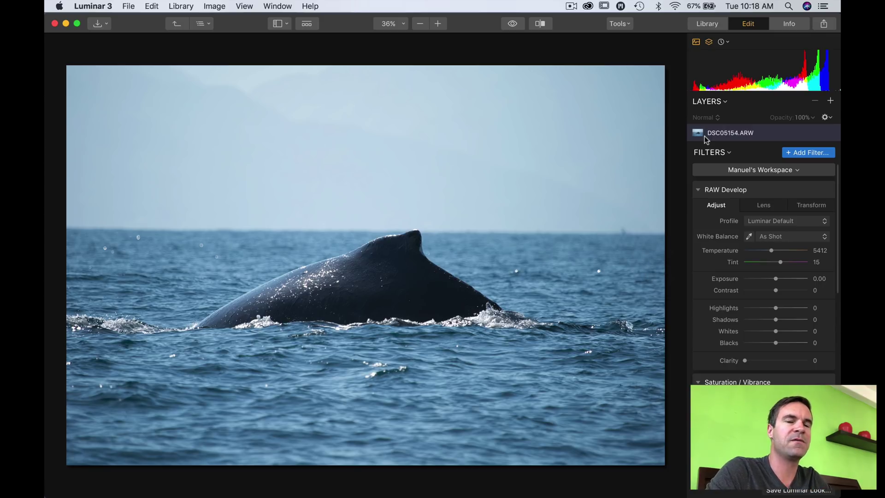
Step: View the whale photo's camera information, and check the export, sharing and Open In destinations
{"action": "left_click", "coordinate": [794, 26]}
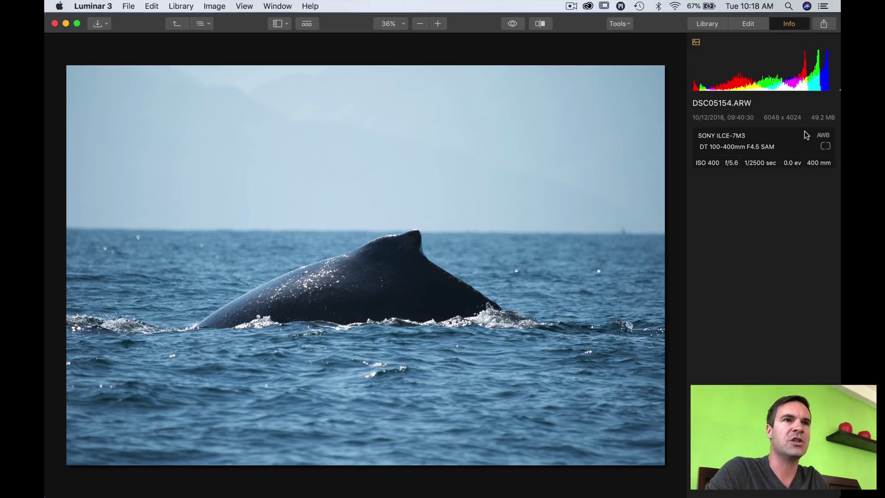
{"action": "left_click", "coordinate": [825, 24]}
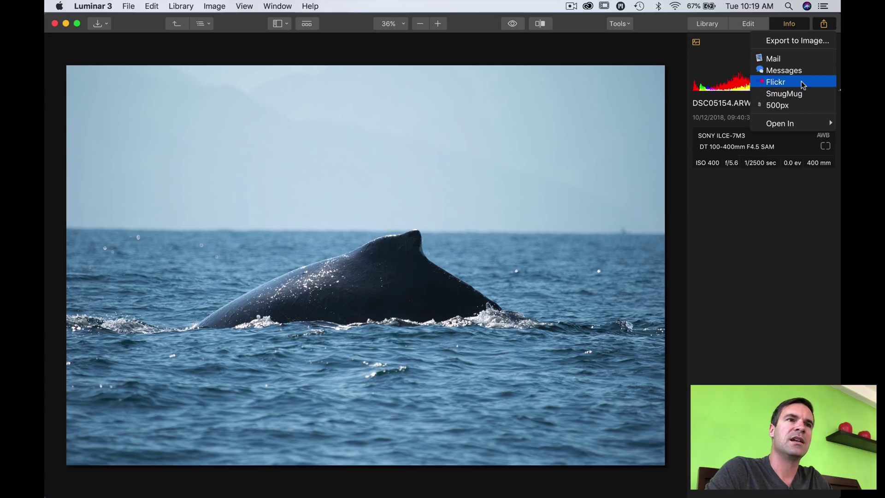
{"action": "mouse_move", "coordinate": [793, 125]}
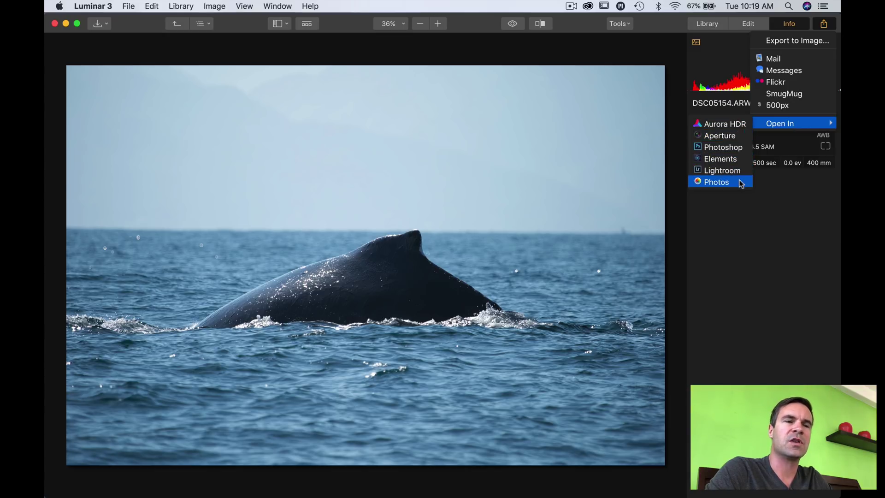
{"action": "left_click", "coordinate": [759, 245]}
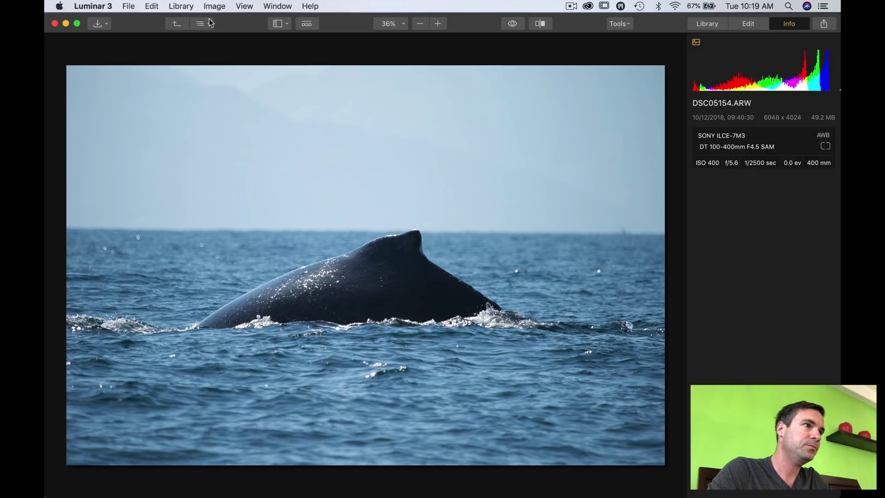
Step: Return from the single whale photo to the Mexico library gallery and browse its photos
{"action": "left_click", "coordinate": [712, 24]}
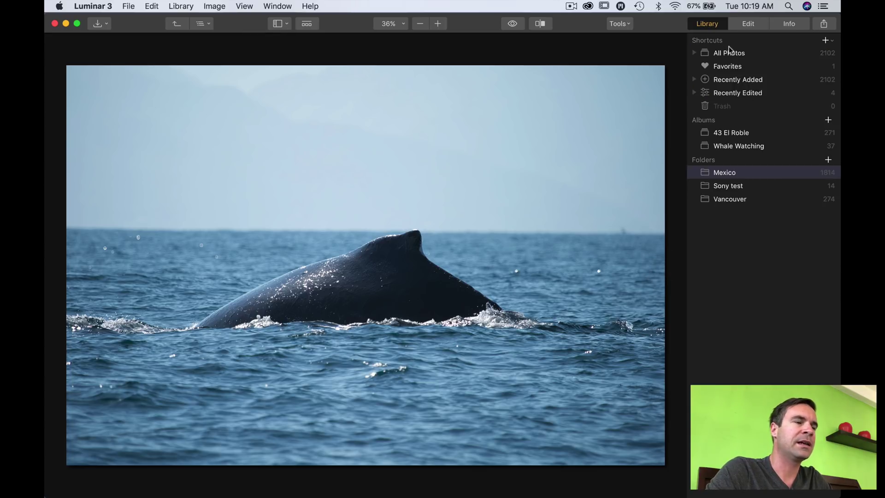
{"action": "left_click", "coordinate": [176, 26]}
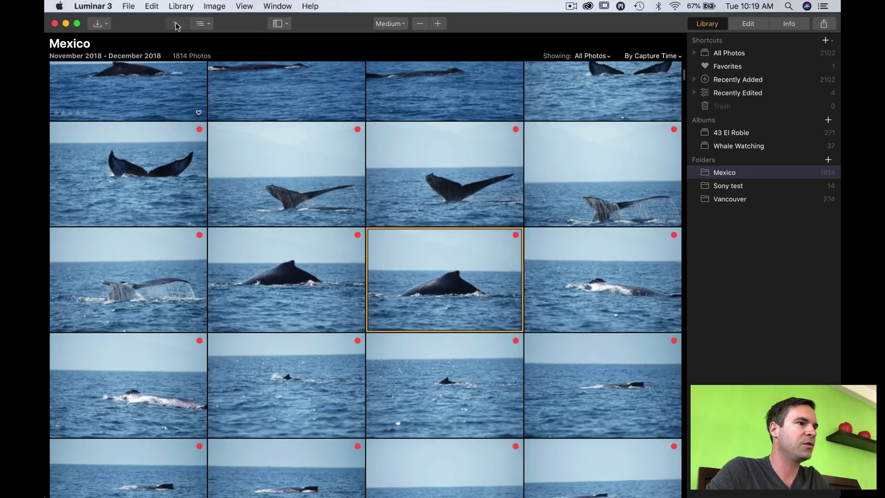
{"action": "scroll", "coordinate": [300, 172], "scroll_direction": "down", "scroll_amount": 10}
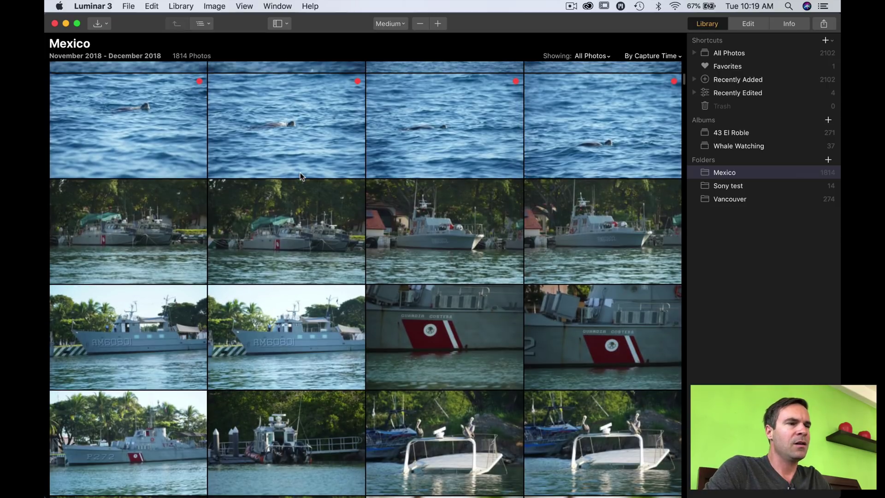
{"action": "scroll", "coordinate": [300, 173], "scroll_direction": "up", "scroll_amount": 10}
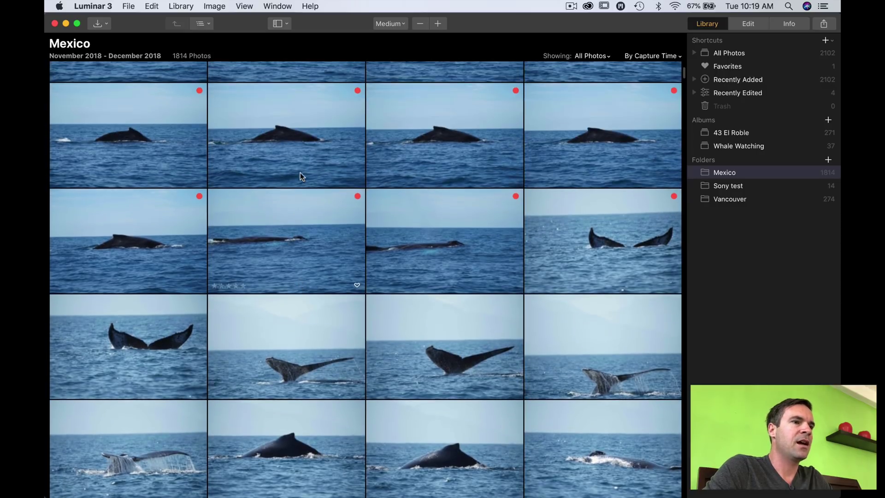
Step: Find the first iguana photo in the Mexico gallery and open it in the single-photo view
{"action": "scroll", "coordinate": [300, 173], "scroll_direction": "down", "scroll_amount": 5}
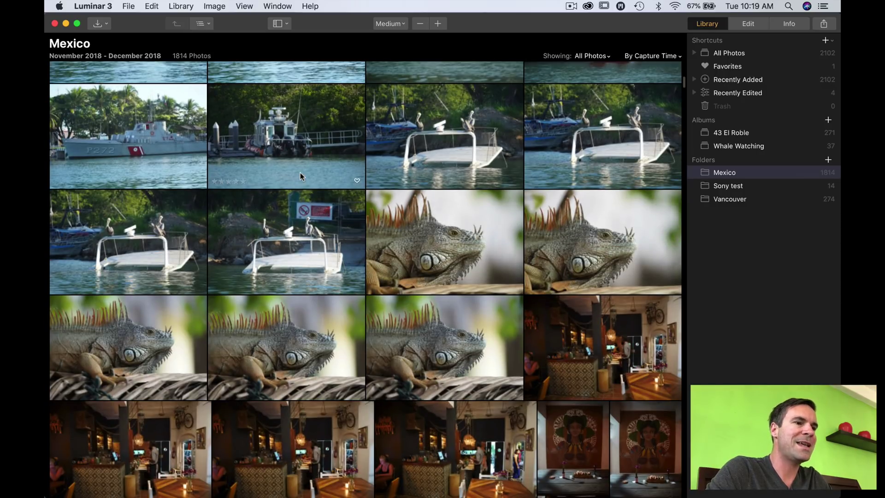
{"action": "scroll", "coordinate": [300, 172], "scroll_direction": "down", "scroll_amount": 3}
{"action": "scroll", "coordinate": [300, 173], "scroll_direction": "up", "scroll_amount": 3}
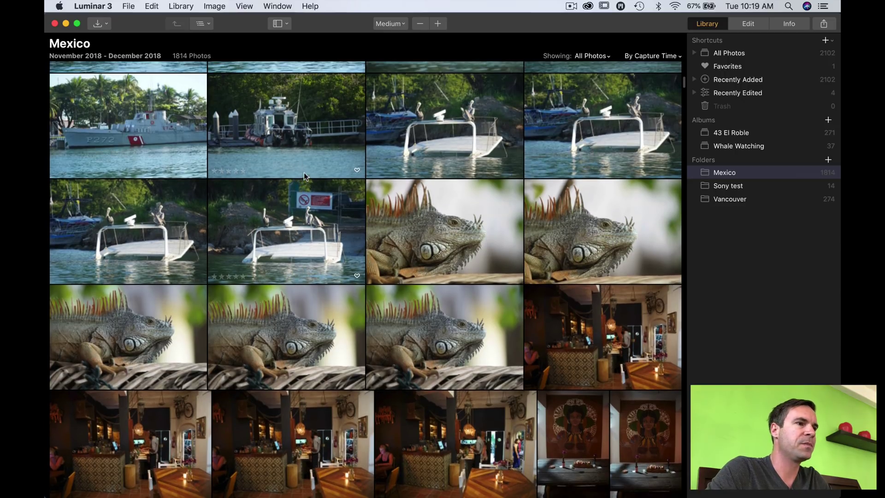
{"action": "left_click", "coordinate": [433, 230]}
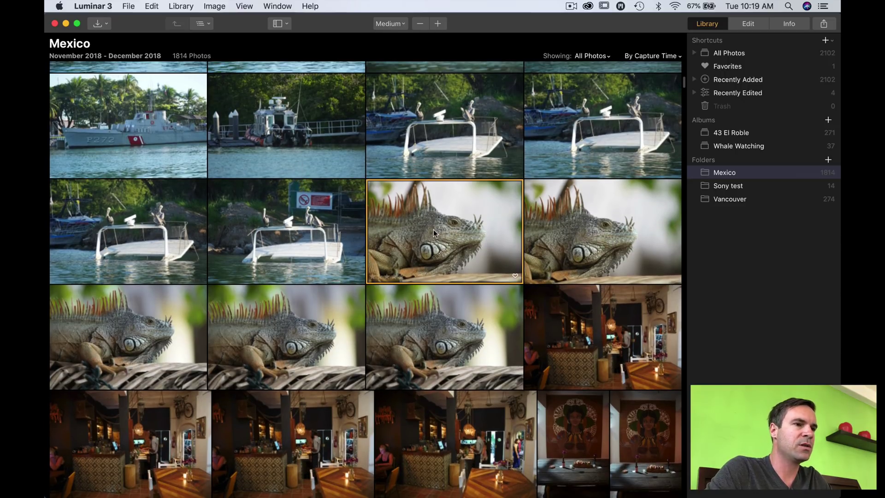
{"action": "double_click", "coordinate": [464, 238]}
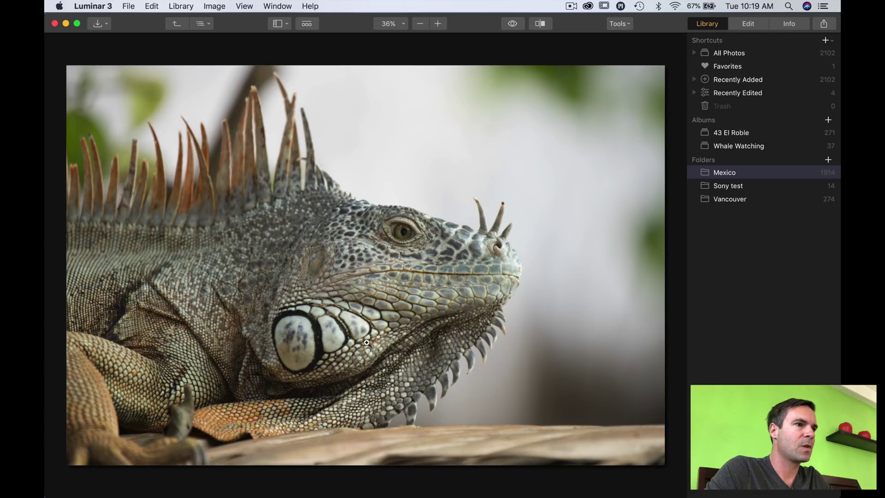
Step: Show the Filmstrip and the Current Photo Actions around the open iguana photo
{"action": "left_click", "coordinate": [285, 25]}
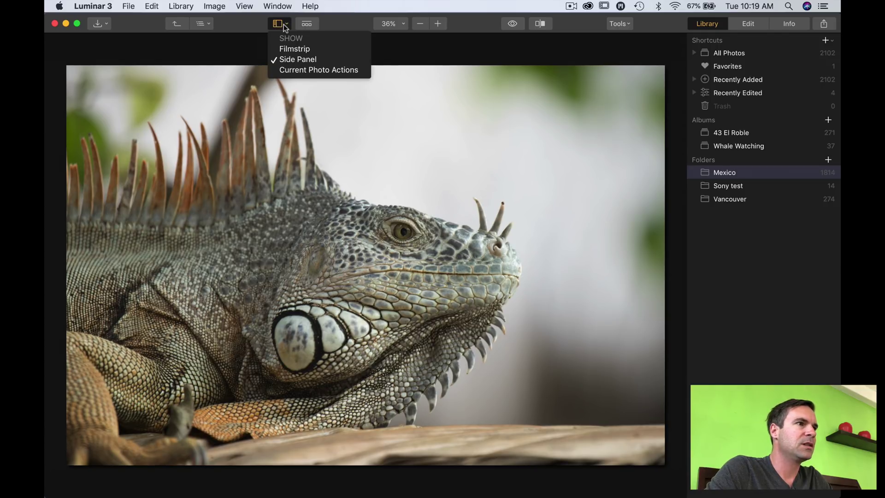
{"action": "left_click", "coordinate": [288, 49]}
{"action": "left_click", "coordinate": [285, 26]}
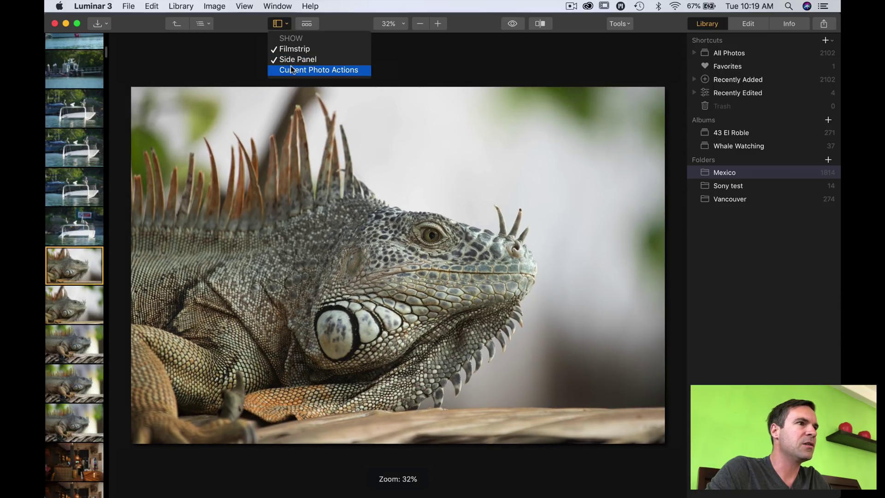
{"action": "left_click", "coordinate": [291, 69]}
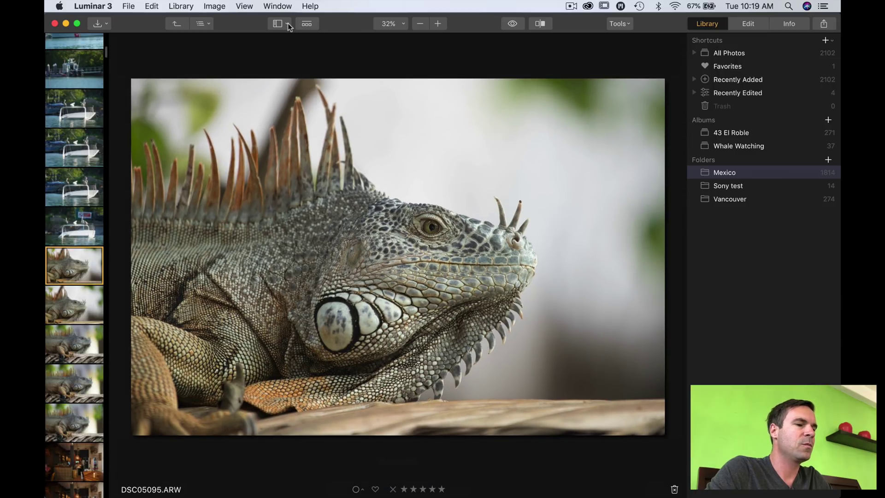
Step: Give the open iguana photo a Blue color label and remove its favorite mark
{"action": "left_click", "coordinate": [359, 489]}
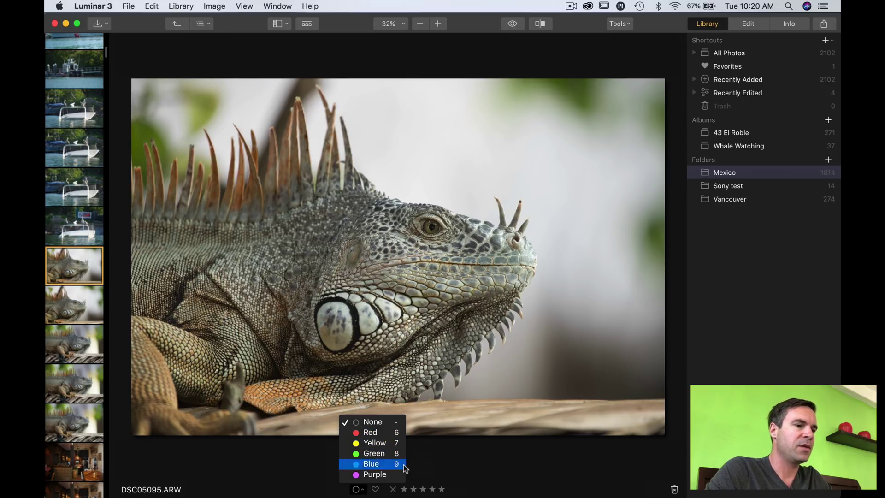
{"action": "key", "text": "9"}
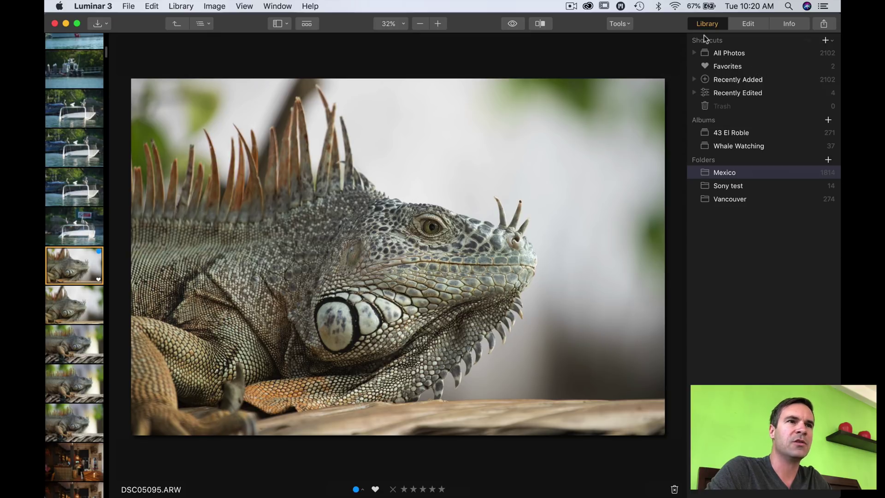
{"action": "left_click", "coordinate": [375, 489]}
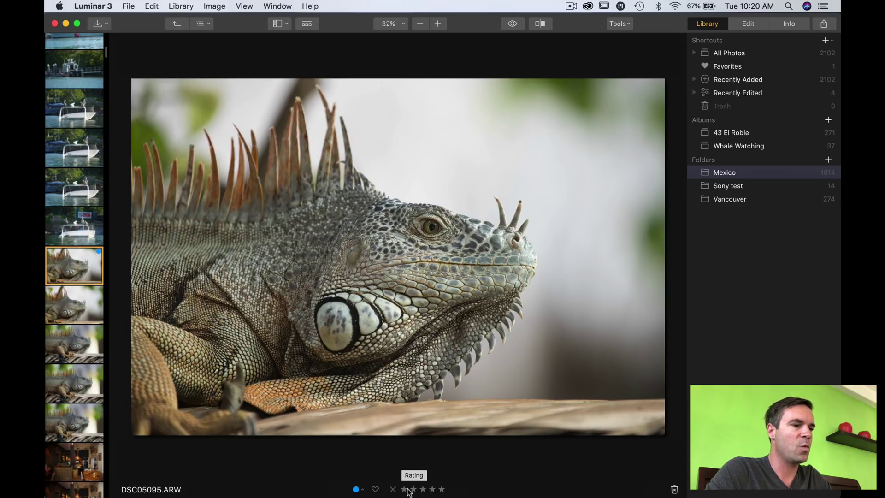
Step: Step the open iguana photo's rating from one star up to five stars
{"action": "key", "text": "1"}
{"action": "key", "text": "2"}
{"action": "key", "text": "3"}
{"action": "key", "text": "4"}
{"action": "key", "text": "5"}
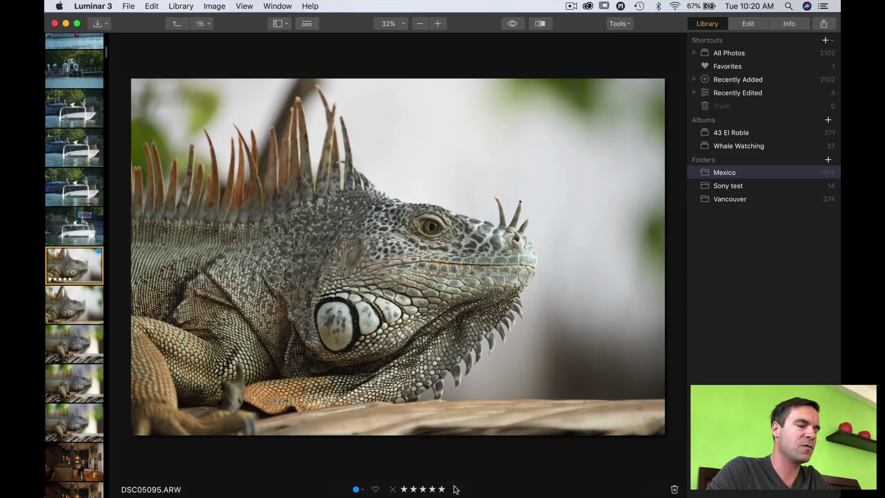
Step: Move the five-star iguana photo to the trash, and put it back from the Trash collection
{"action": "left_click", "coordinate": [675, 490]}
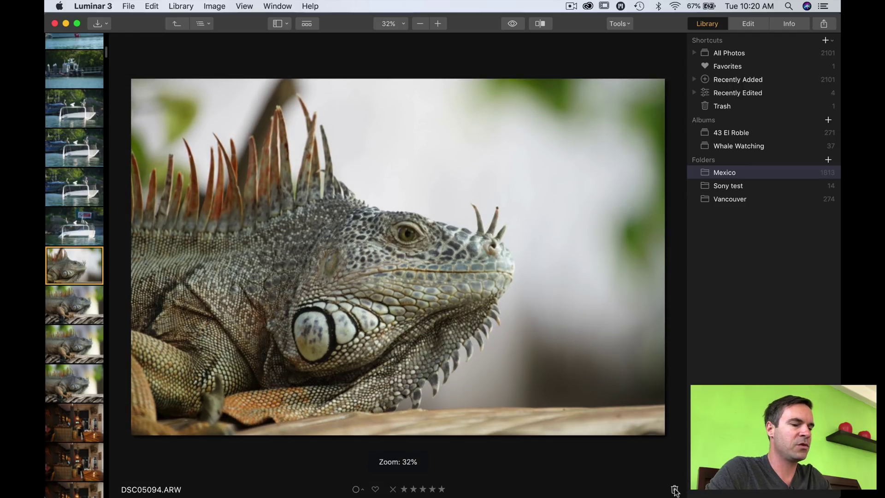
{"action": "key", "text": "g"}
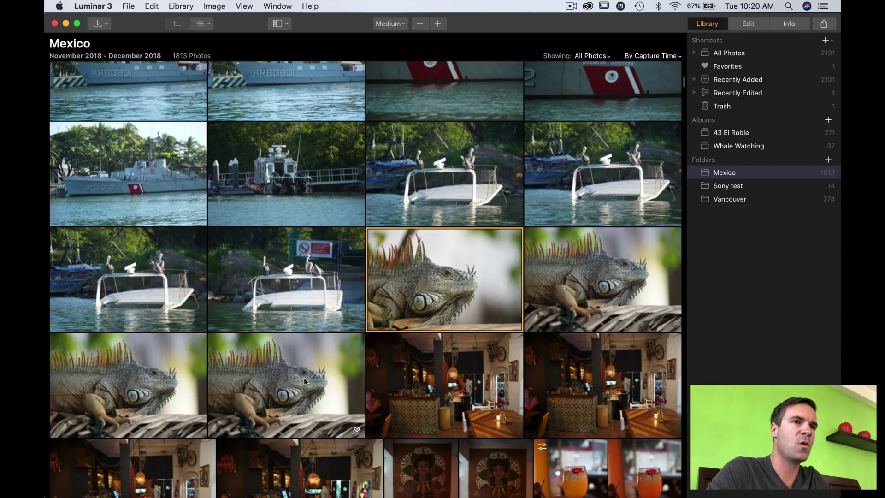
{"action": "left_click", "coordinate": [718, 107]}
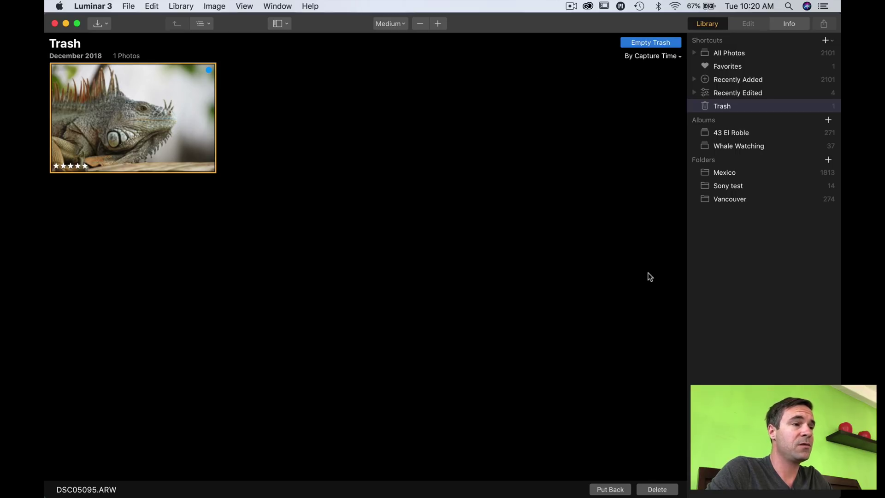
{"action": "left_click", "coordinate": [610, 491]}
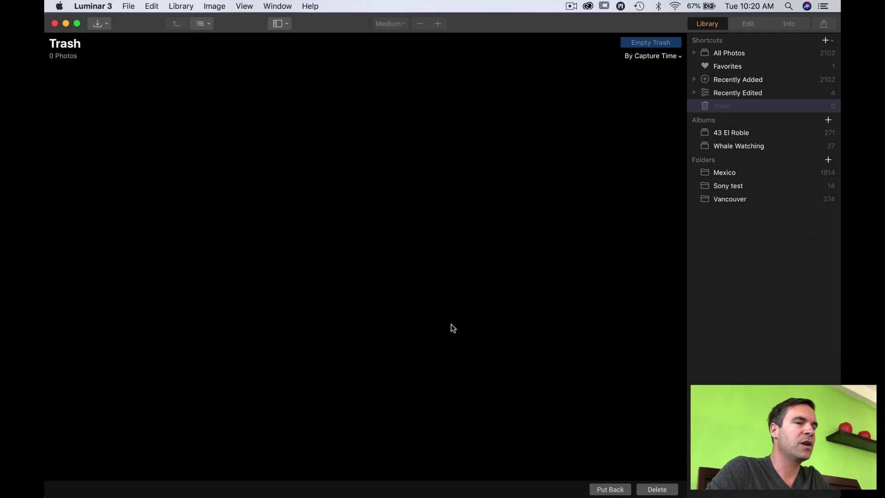
Step: Select all five iguana photos in the Mexico folder, set their color label to Blue, and release the selection
{"action": "left_click", "coordinate": [732, 173]}
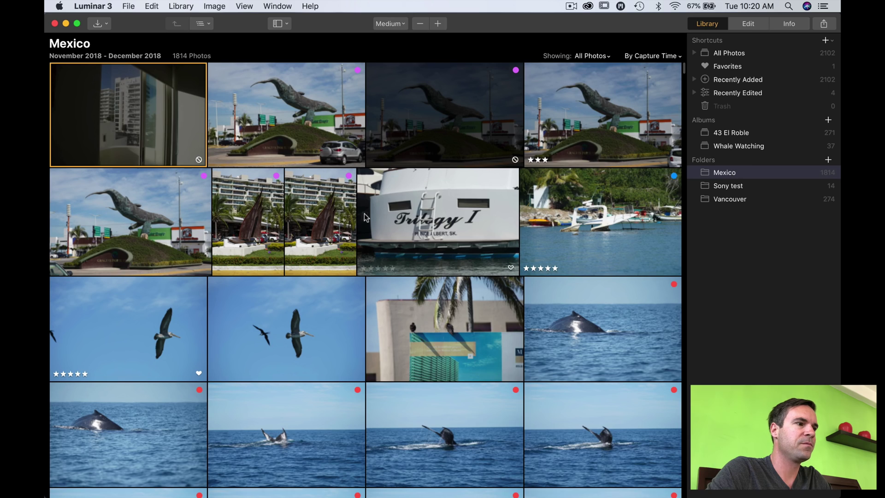
{"action": "scroll", "coordinate": [365, 213], "scroll_direction": "down", "scroll_amount": 15}
{"action": "scroll", "coordinate": [365, 216], "scroll_direction": "down", "scroll_amount": 20}
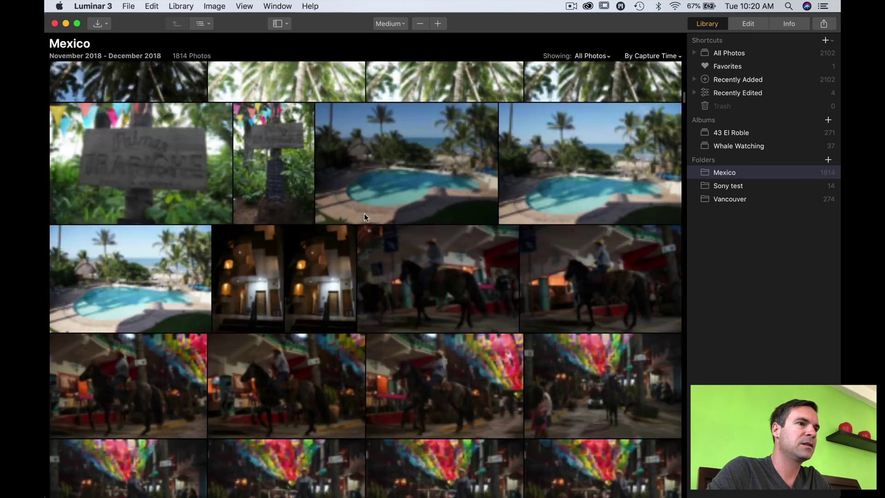
{"action": "scroll", "coordinate": [364, 216], "scroll_direction": "up", "scroll_amount": 20}
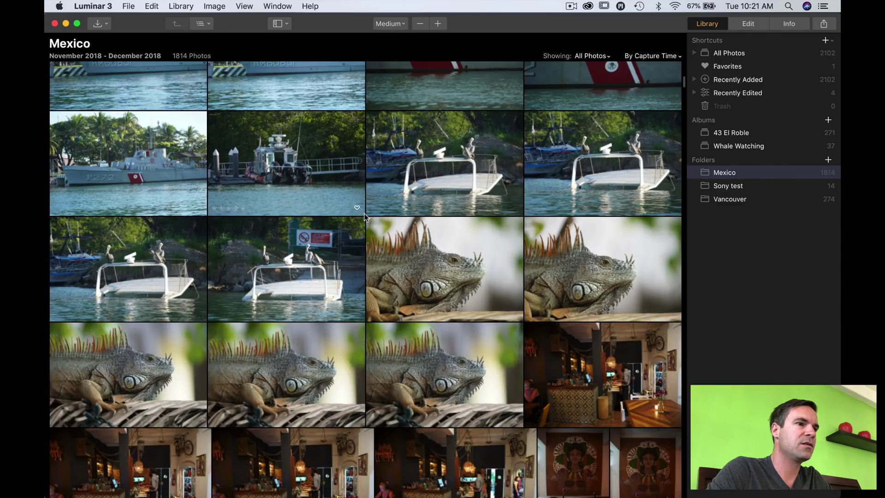
{"action": "left_click", "coordinate": [474, 268]}
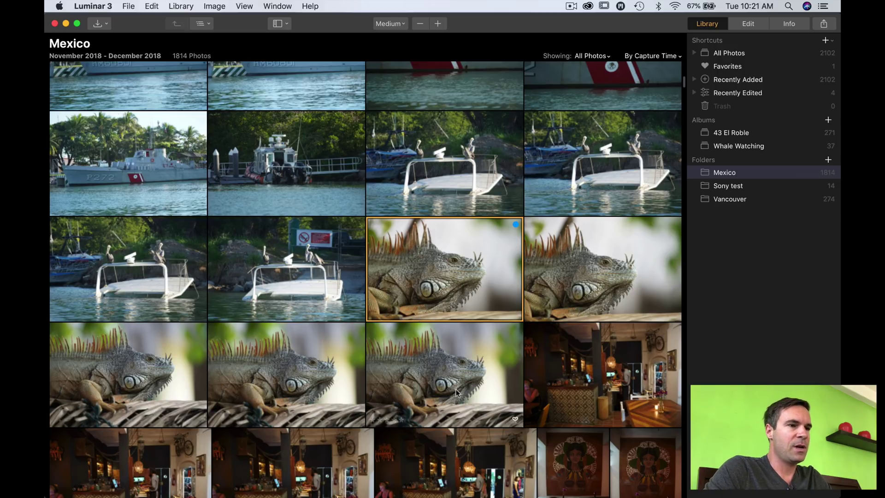
{"action": "left_click", "coordinate": [461, 372], "text": "shift"}
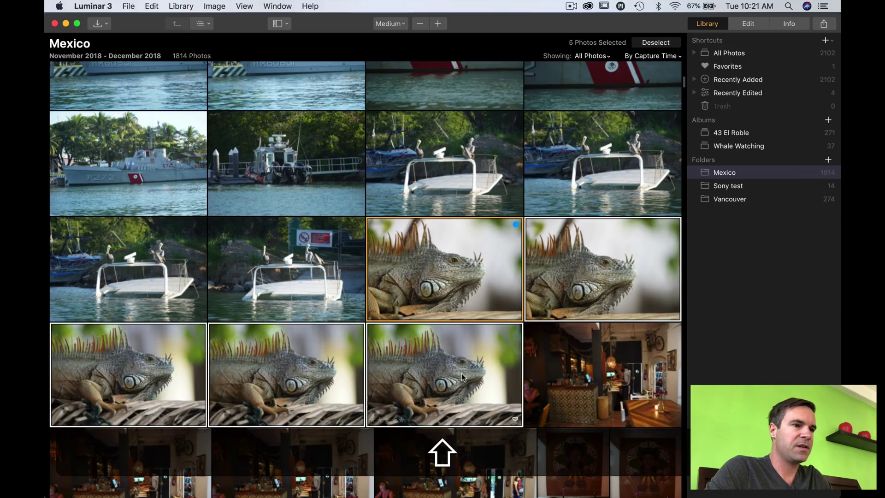
{"action": "left_click", "coordinate": [215, 6]}
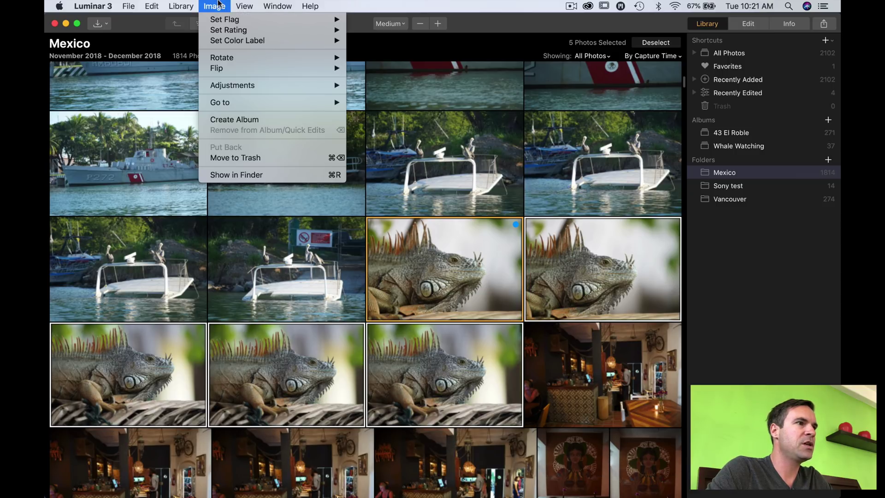
{"action": "mouse_move", "coordinate": [224, 22]}
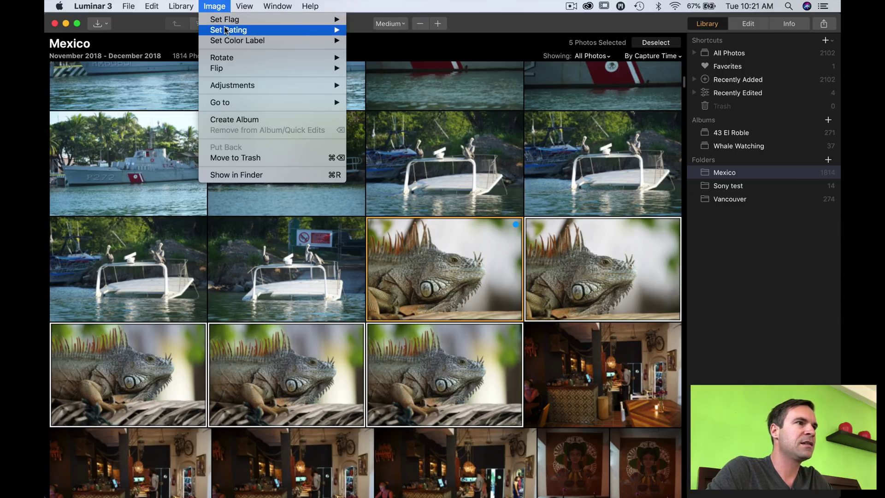
{"action": "mouse_move", "coordinate": [229, 42]}
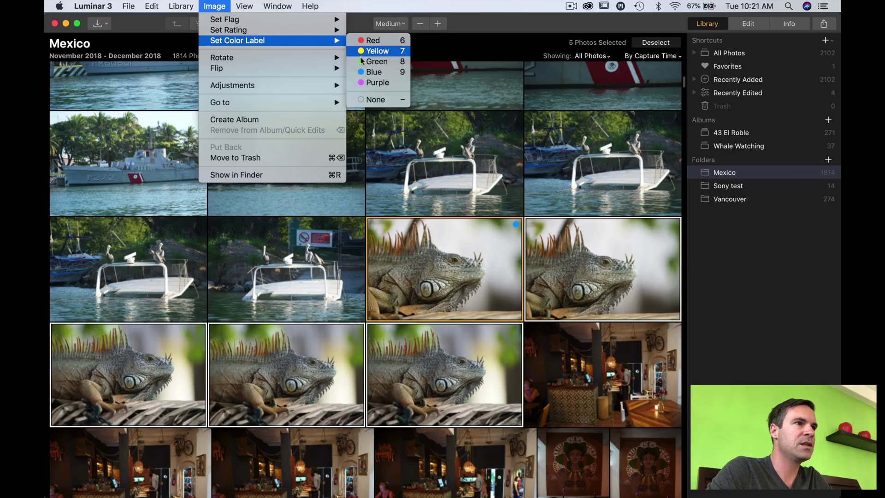
{"action": "left_click", "coordinate": [362, 72]}
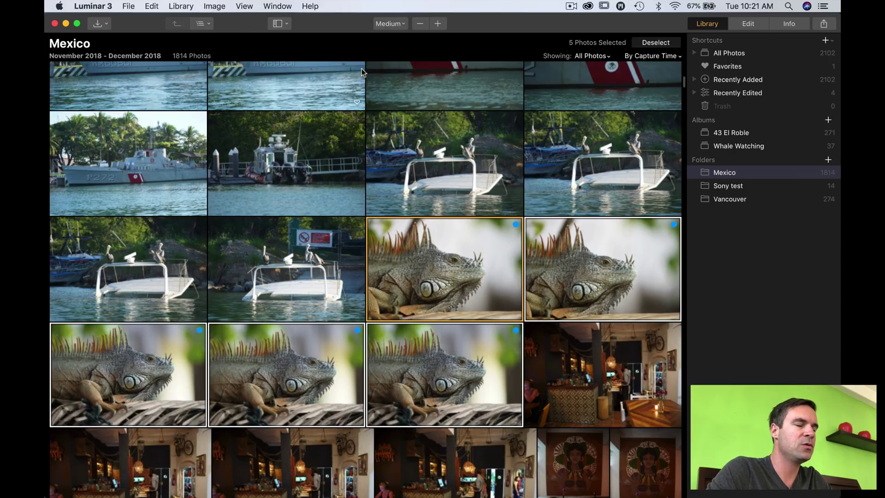
{"action": "left_click", "coordinate": [579, 341]}
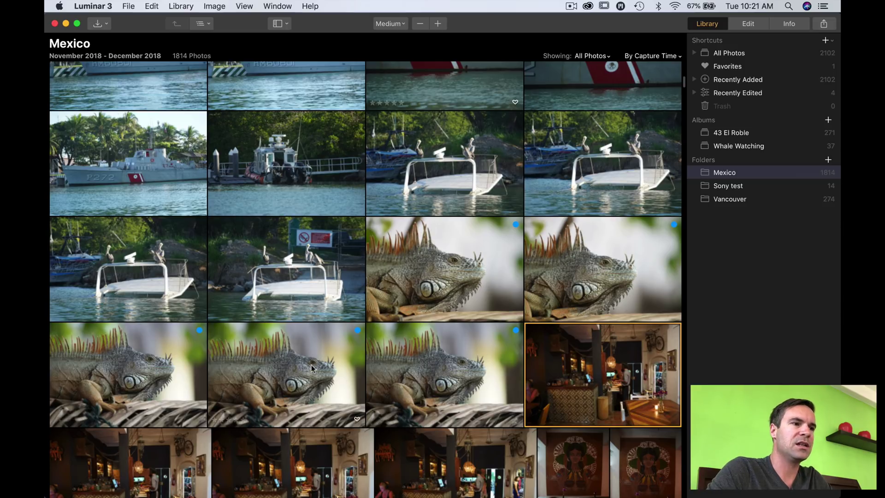
Step: Filter the Mexico gallery to show only Blue-labelled photos and look through them
{"action": "left_click", "coordinate": [511, 262]}
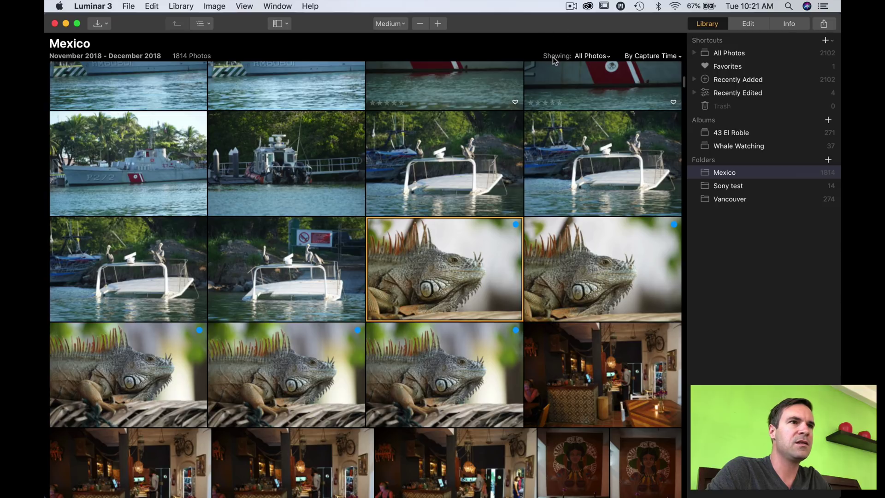
{"action": "left_click", "coordinate": [596, 56]}
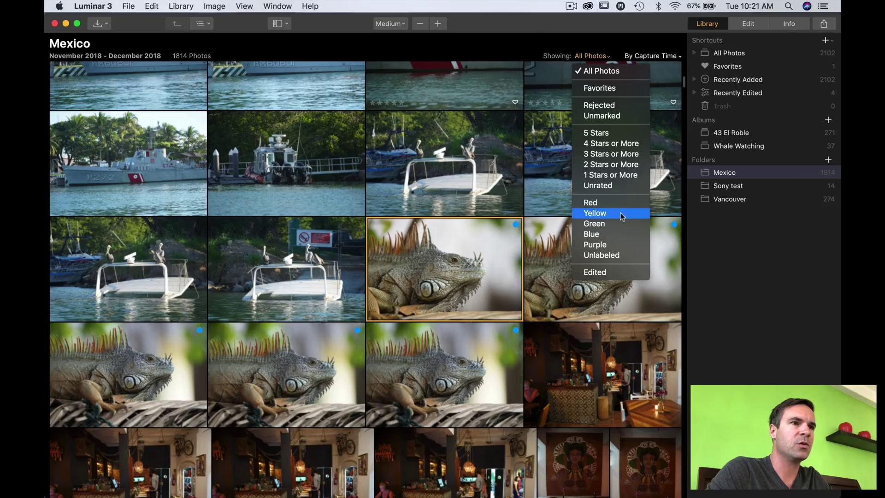
{"action": "left_click", "coordinate": [616, 234]}
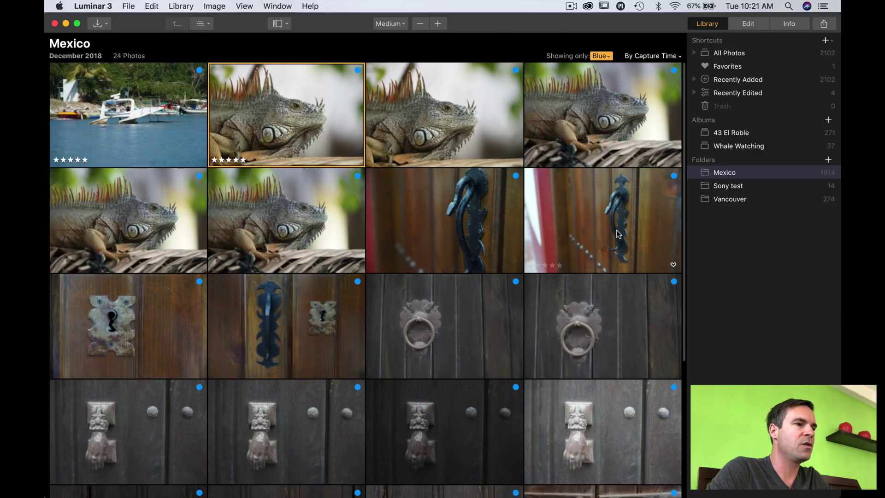
{"action": "scroll", "coordinate": [557, 198], "scroll_direction": "down", "scroll_amount": 1}
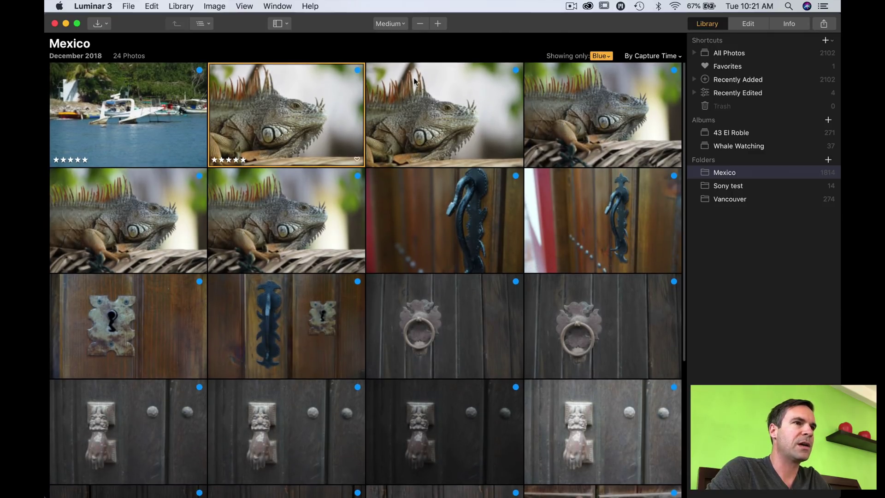
{"action": "scroll", "coordinate": [479, 225], "scroll_direction": "down", "scroll_amount": 5}
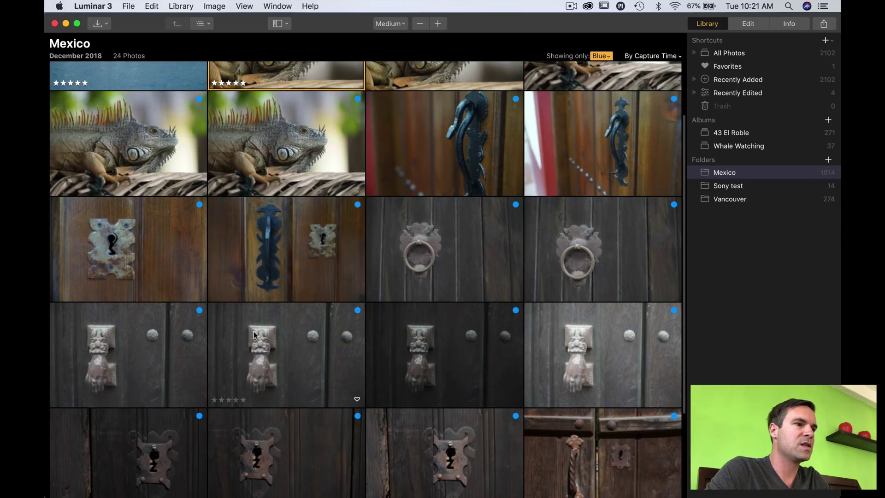
{"action": "scroll", "coordinate": [507, 231], "scroll_direction": "down", "scroll_amount": 5}
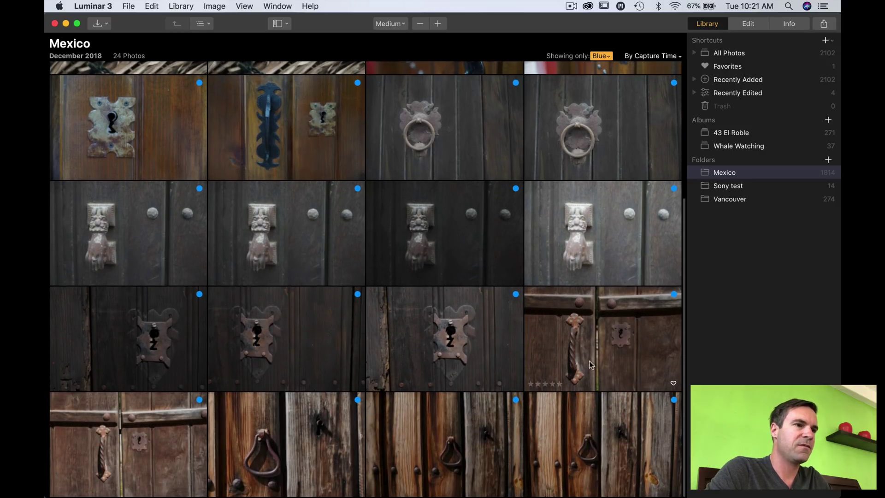
{"action": "scroll", "coordinate": [240, 245], "scroll_direction": "up", "scroll_amount": 1}
{"action": "scroll", "coordinate": [241, 245], "scroll_direction": "up", "scroll_amount": 4}
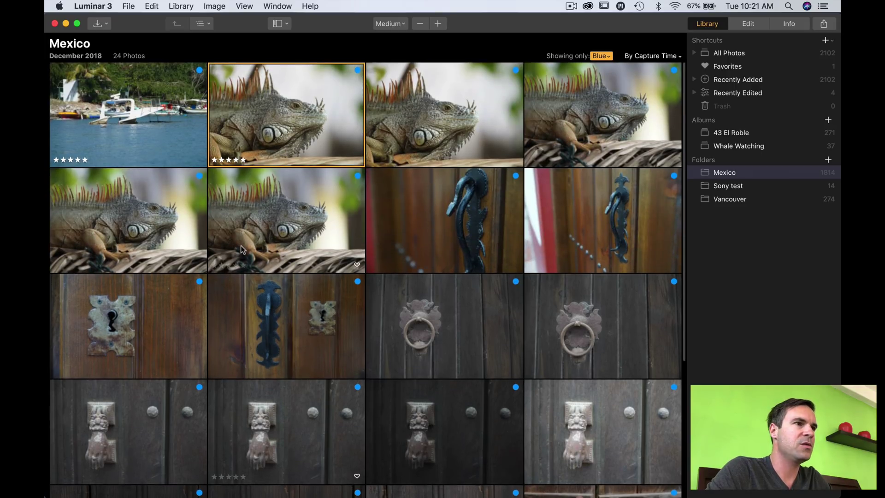
Step: Select the boat photo and the five iguana photos in the Blue-filtered Mexico gallery and set their color label to None
{"action": "left_click", "coordinate": [144, 102]}
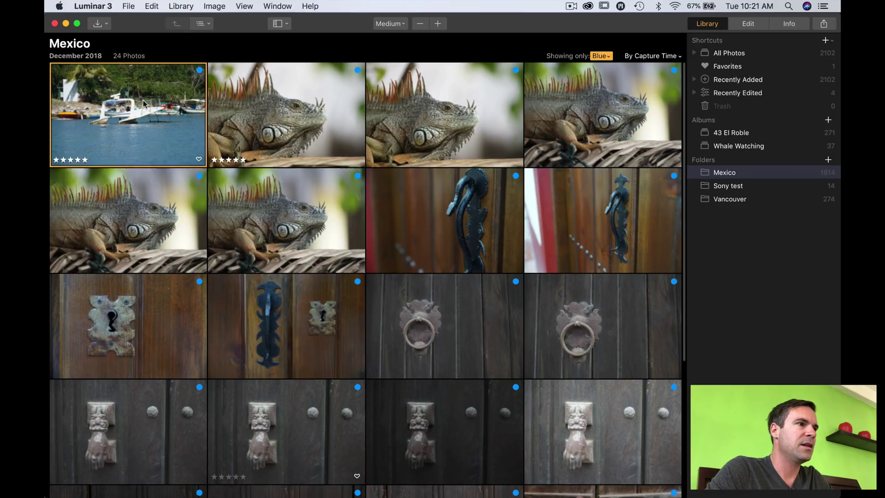
{"action": "left_click", "coordinate": [273, 210], "text": "shift"}
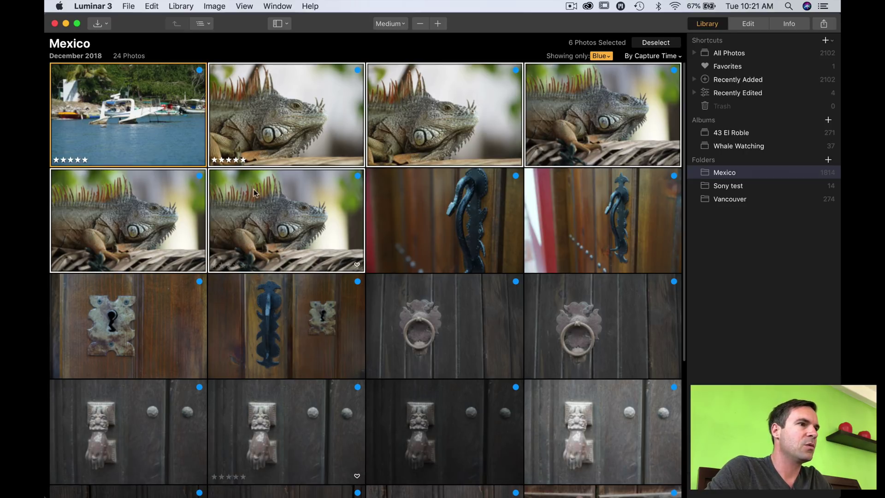
{"action": "left_click", "coordinate": [229, 5]}
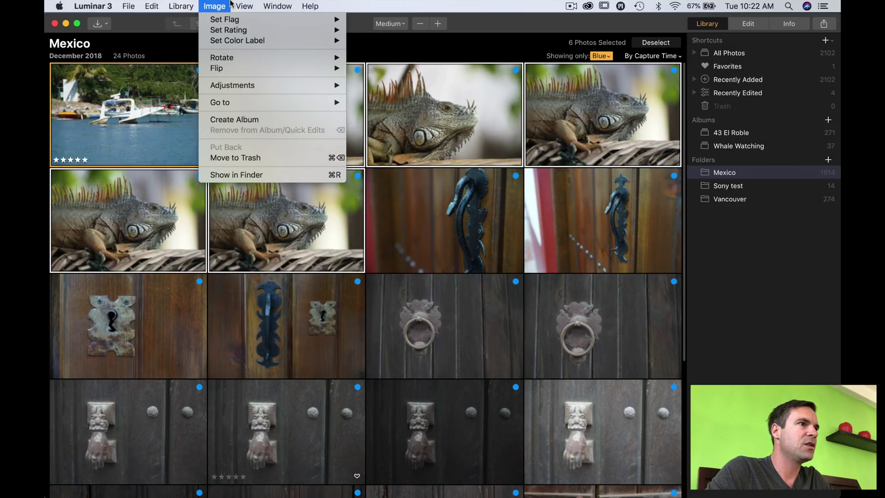
{"action": "mouse_move", "coordinate": [236, 40]}
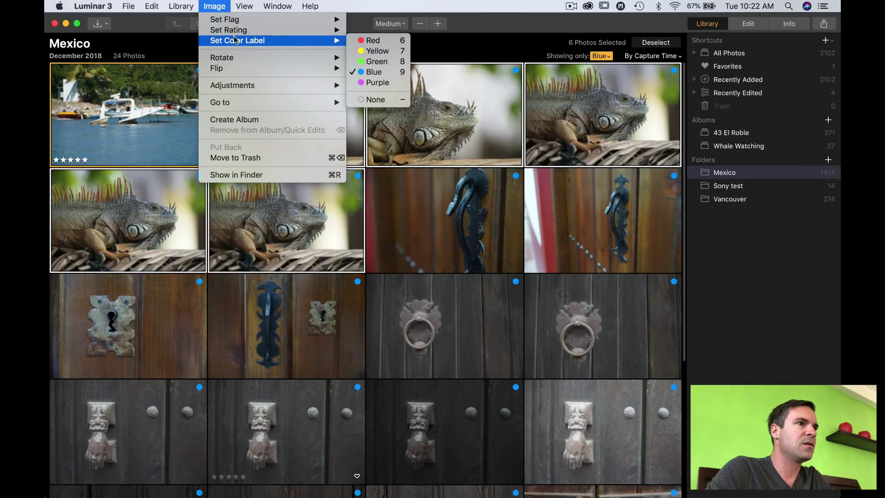
{"action": "left_click", "coordinate": [380, 101]}
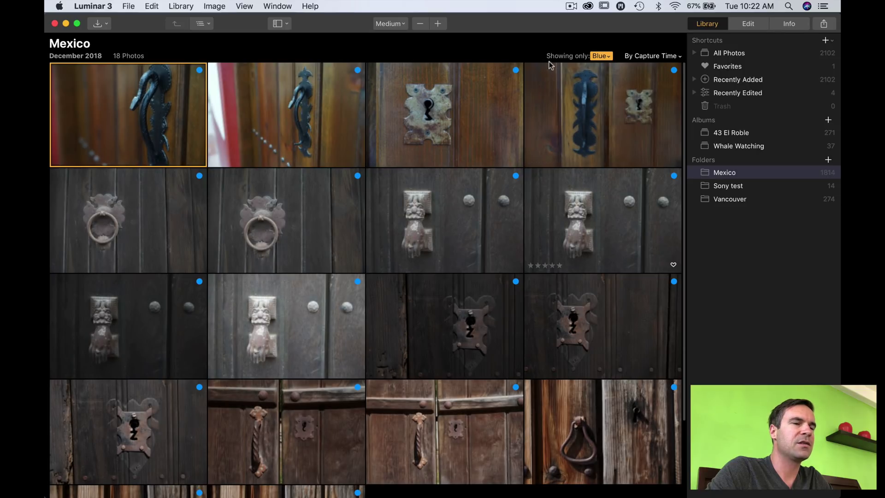
{"action": "scroll", "coordinate": [455, 356], "scroll_direction": "down", "scroll_amount": 3}
{"action": "scroll", "coordinate": [455, 356], "scroll_direction": "up", "scroll_amount": 3}
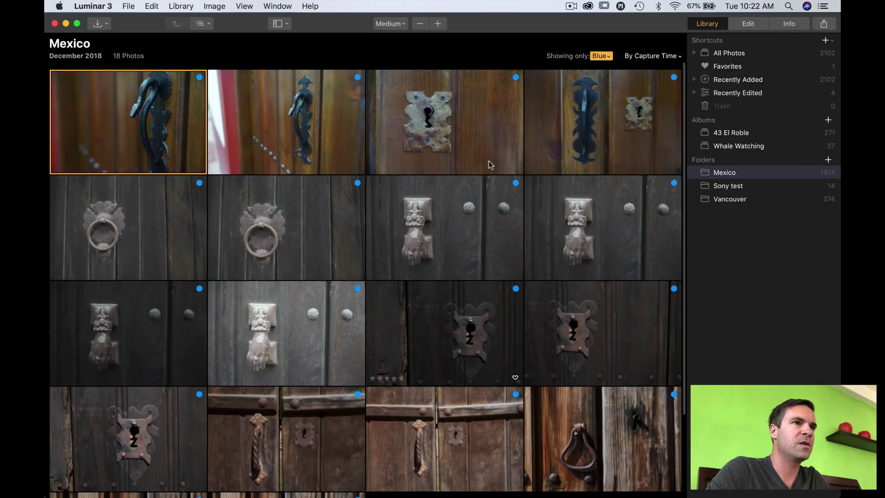
Step: Show All Photos in the Mexico gallery again and sort them by capture time in ascending order
{"action": "left_click", "coordinate": [601, 56]}
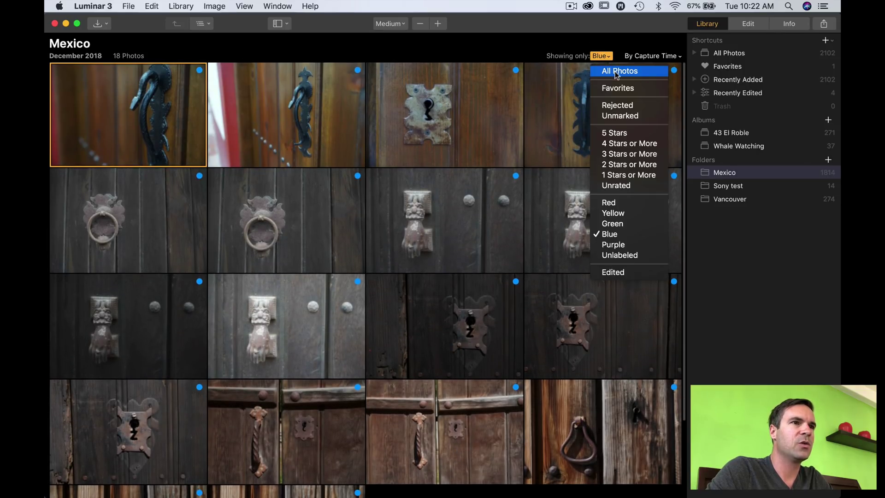
{"action": "left_click", "coordinate": [616, 72]}
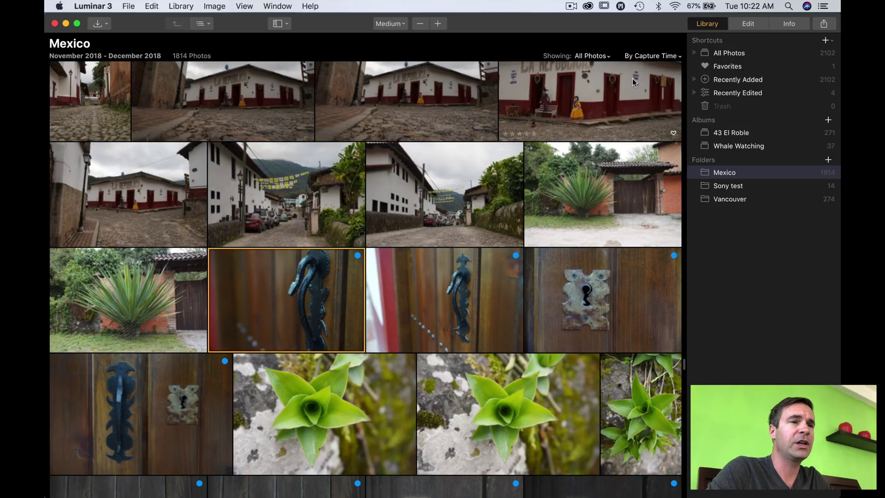
{"action": "left_click", "coordinate": [653, 55]}
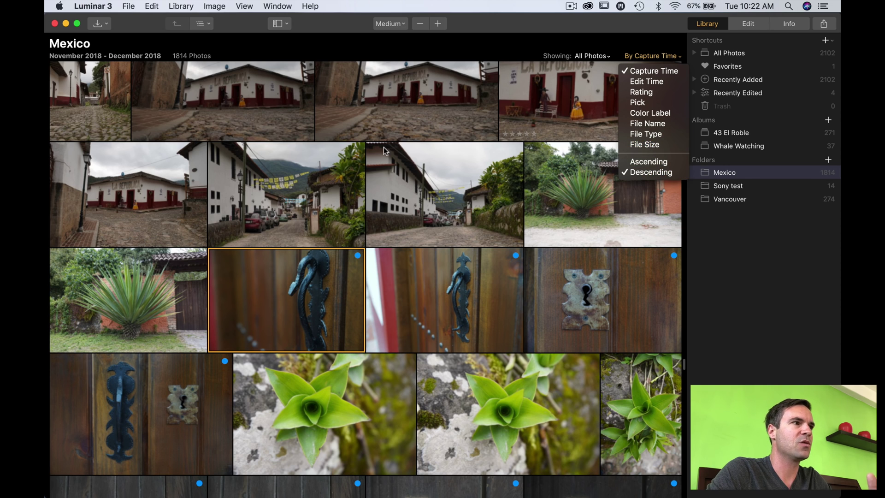
{"action": "left_click", "coordinate": [649, 161]}
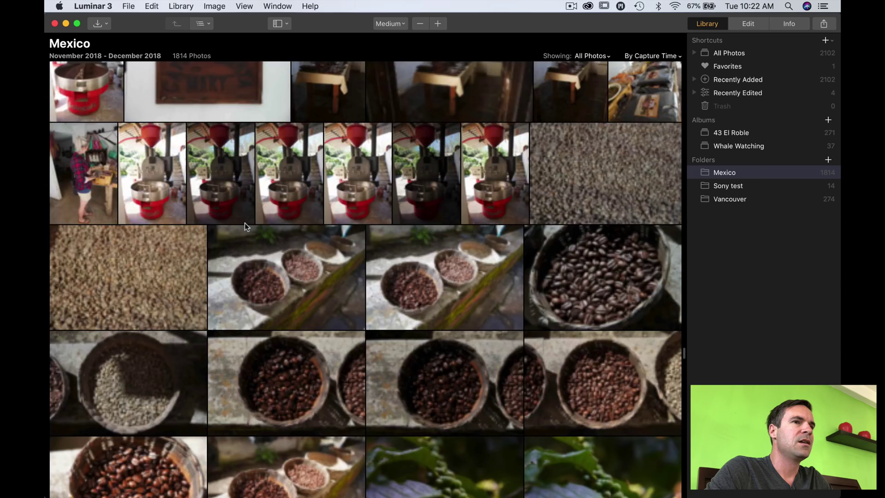
Step: Look through the Mexico gallery to find the yellow-labelled house interior photos
{"action": "scroll", "coordinate": [245, 223], "scroll_direction": "up", "scroll_amount": 15}
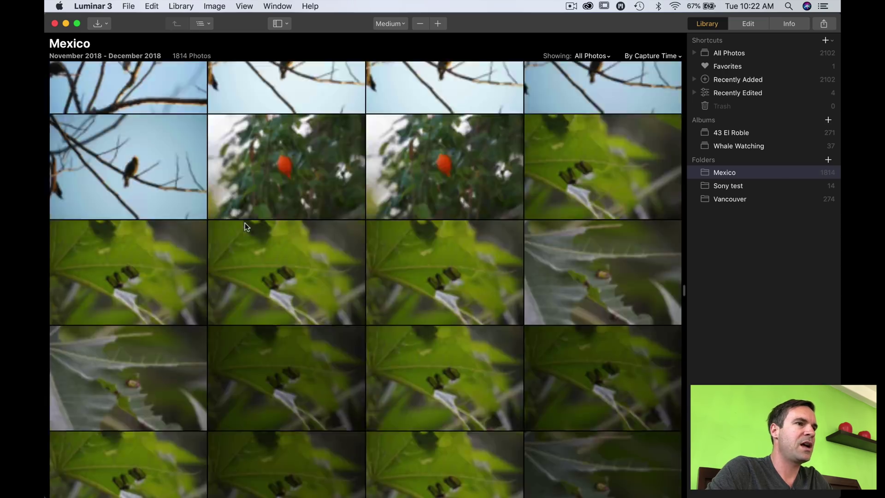
{"action": "scroll", "coordinate": [244, 223], "scroll_direction": "up", "scroll_amount": 15}
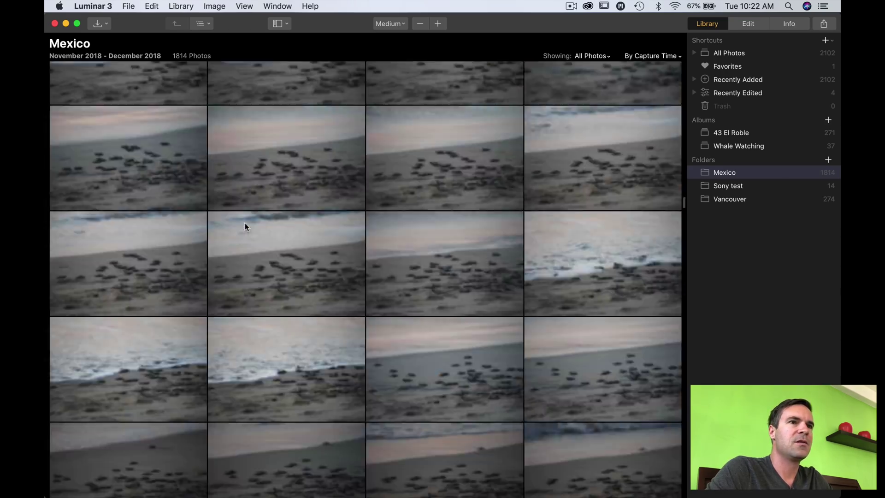
{"action": "scroll", "coordinate": [245, 223], "scroll_direction": "up", "scroll_amount": 15}
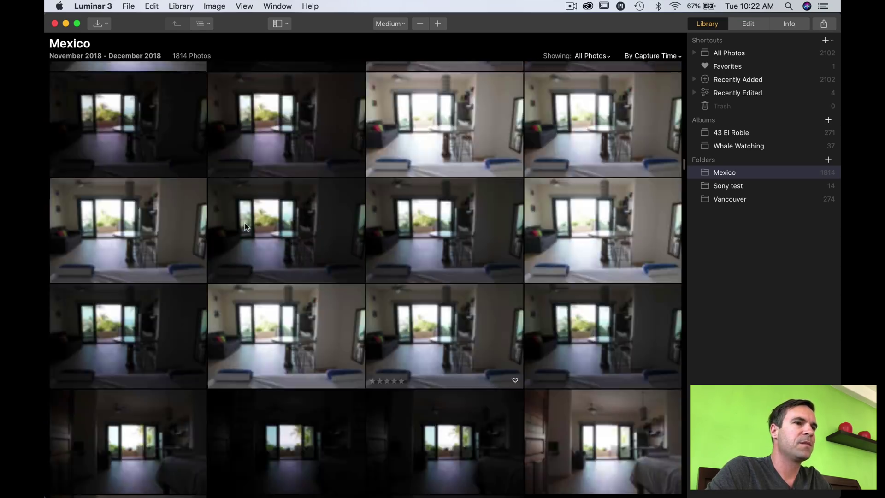
{"action": "scroll", "coordinate": [244, 223], "scroll_direction": "down", "scroll_amount": 15}
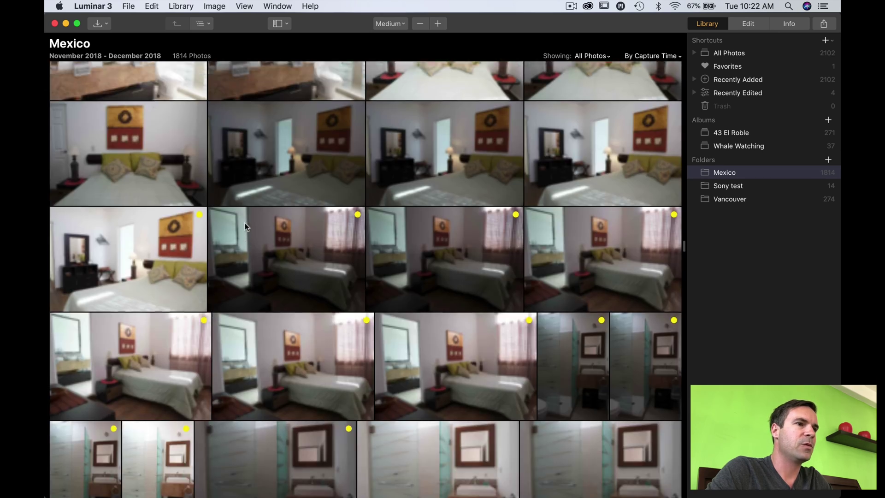
{"action": "scroll", "coordinate": [245, 222], "scroll_direction": "up", "scroll_amount": 15}
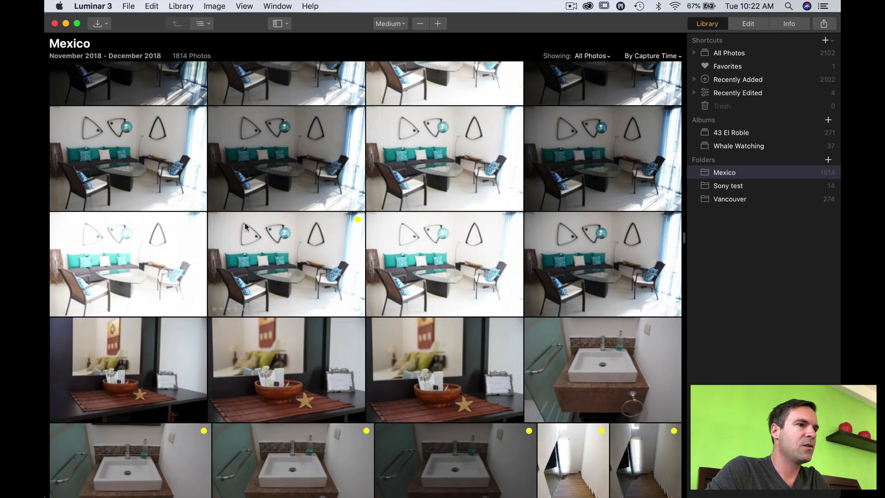
{"action": "scroll", "coordinate": [245, 222], "scroll_direction": "up", "scroll_amount": 10}
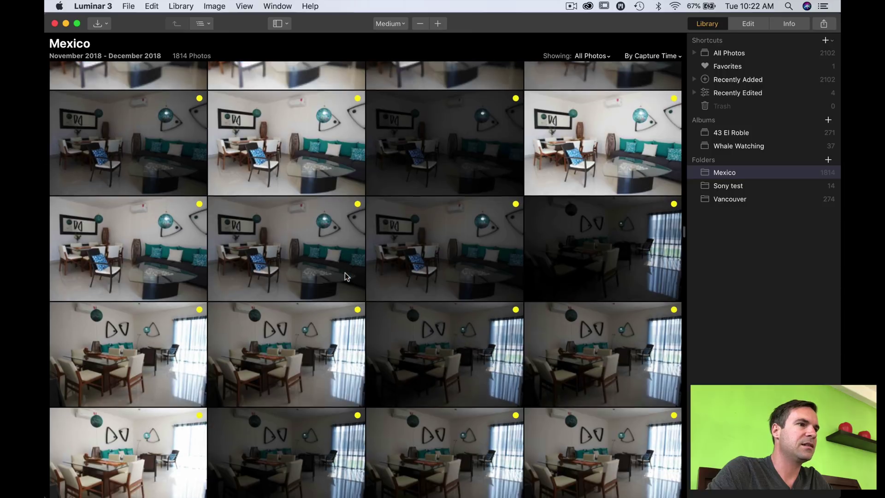
{"action": "scroll", "coordinate": [345, 272], "scroll_direction": "down", "scroll_amount": 1}
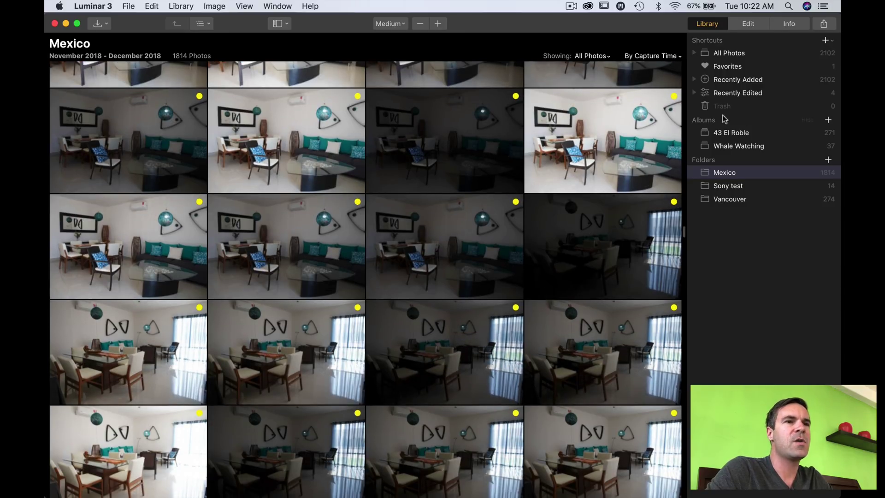
Step: Open the 43 El Roble album and look through its photos to the end
{"action": "left_click", "coordinate": [743, 132]}
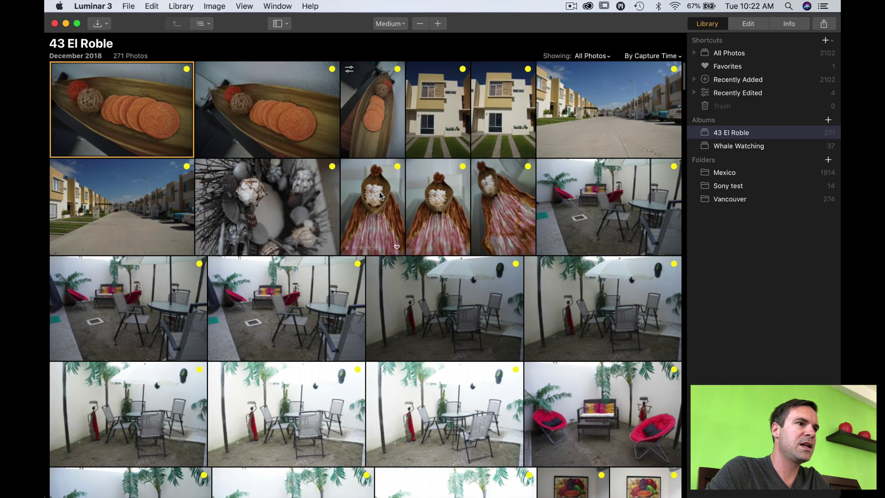
{"action": "scroll", "coordinate": [379, 194], "scroll_direction": "down", "scroll_amount": 15}
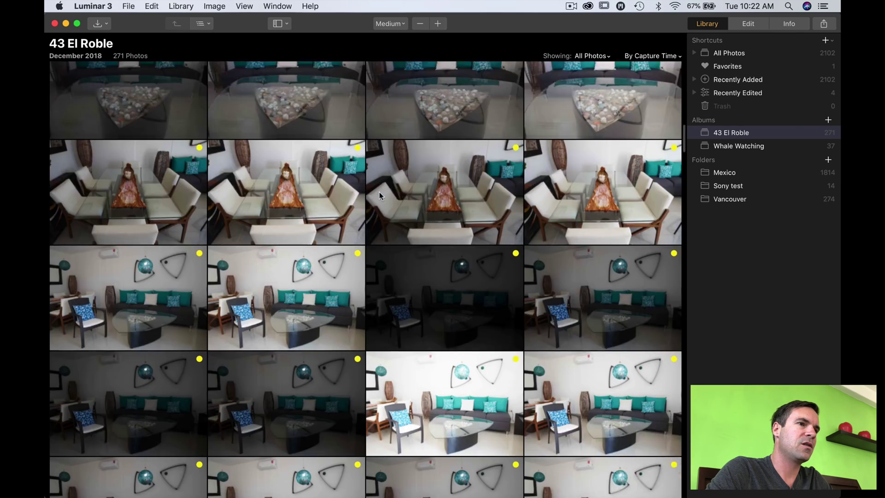
{"action": "scroll", "coordinate": [378, 194], "scroll_direction": "down", "scroll_amount": 20}
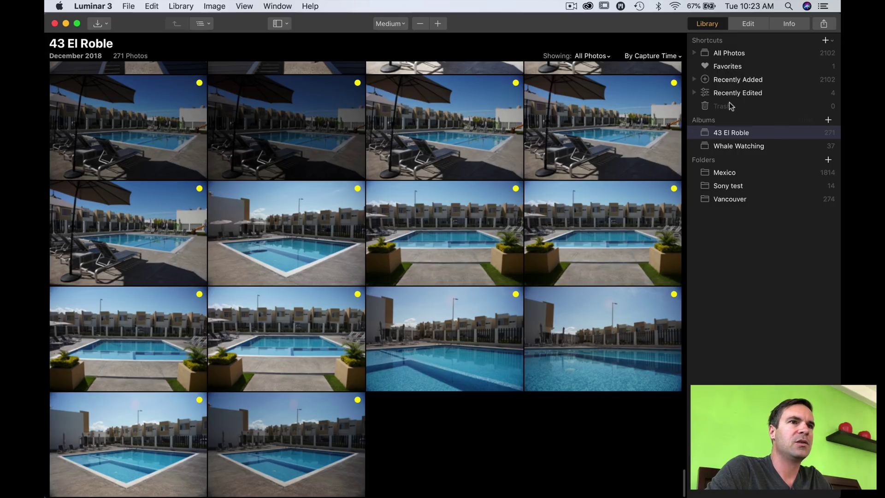
Step: Create a new album from the first five statue photos in the Vancouver folder
{"action": "left_click", "coordinate": [722, 198]}
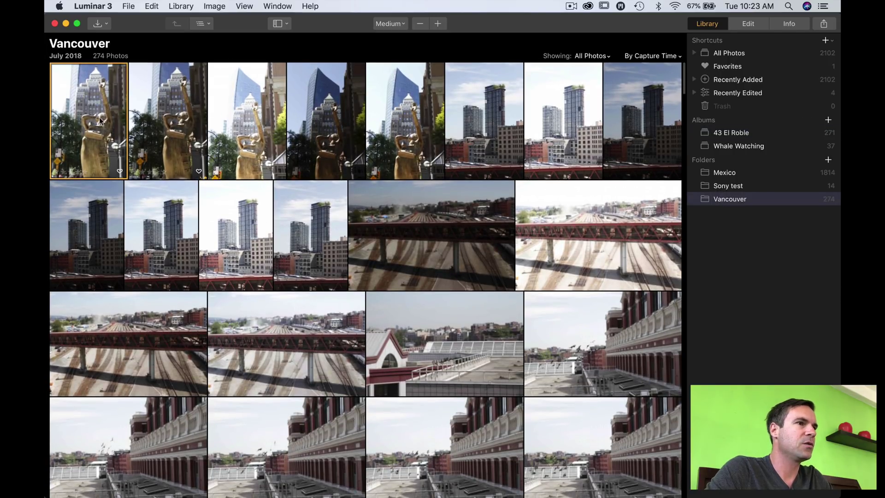
{"action": "left_click", "coordinate": [408, 128], "text": "shift"}
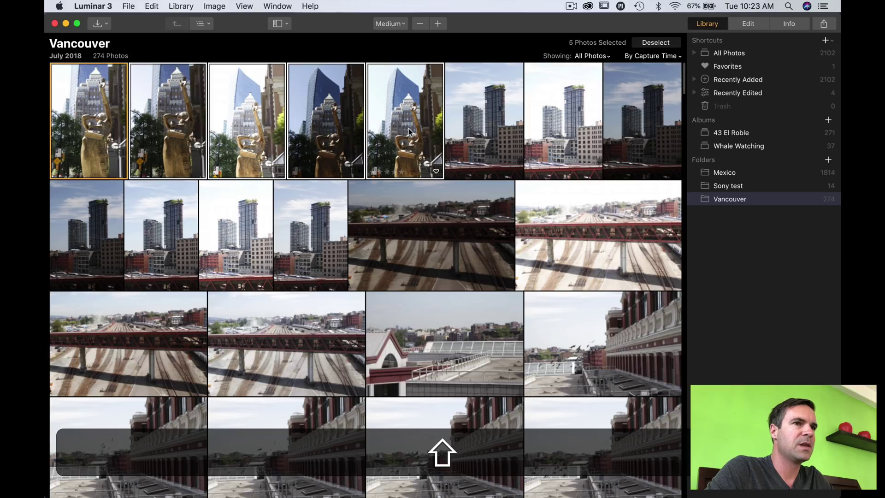
{"action": "left_click", "coordinate": [829, 159]}
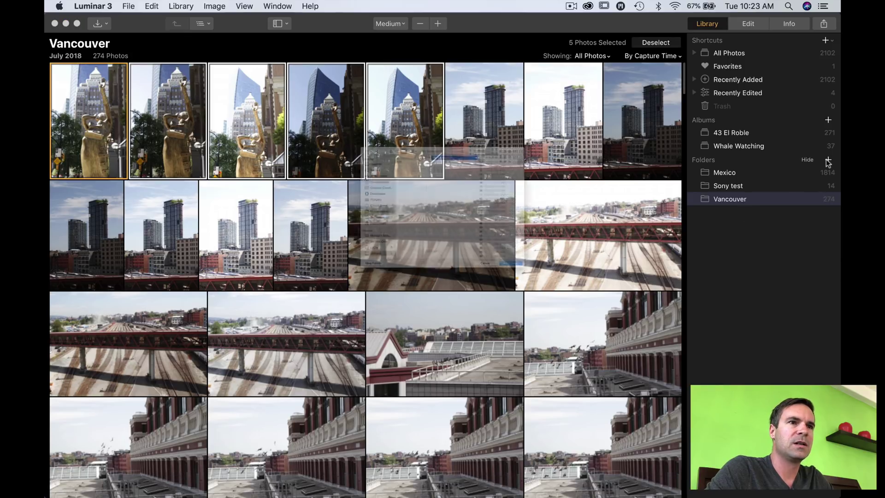
{"action": "left_click", "coordinate": [543, 343]}
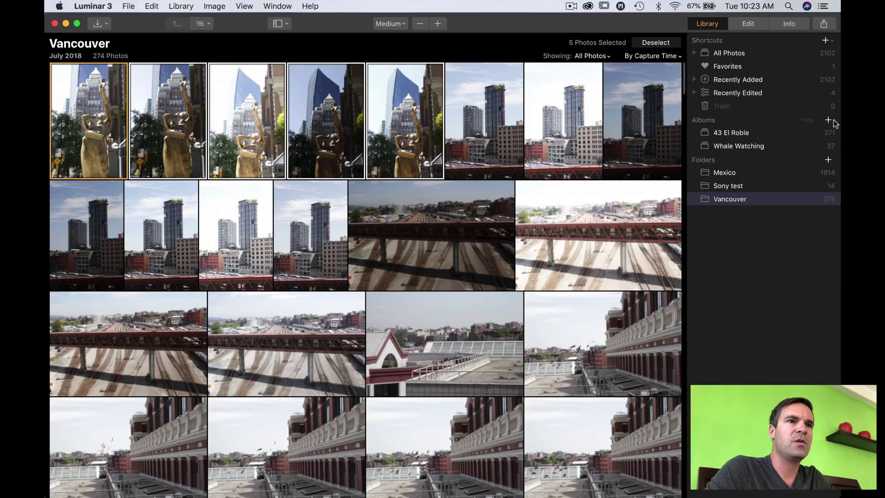
{"action": "left_click", "coordinate": [828, 121]}
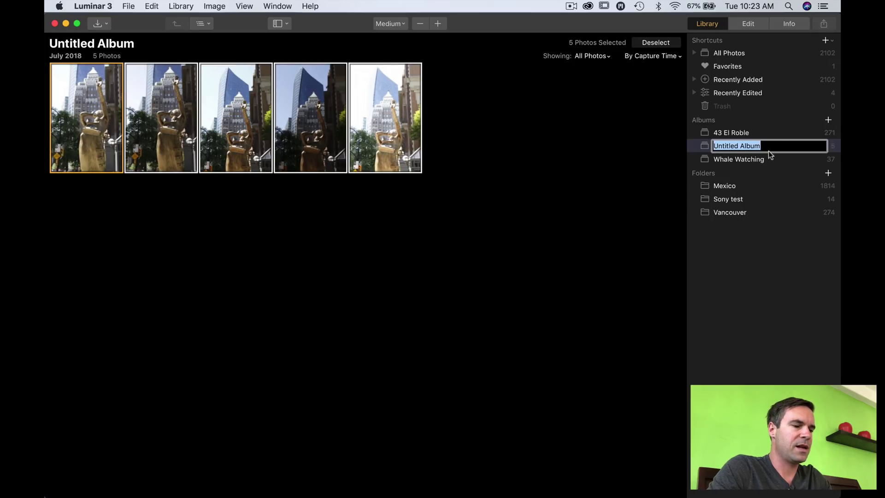
Step: Name the new album of statue photos "Statue Vancouver"
{"action": "type", "text": "Statue BV"}
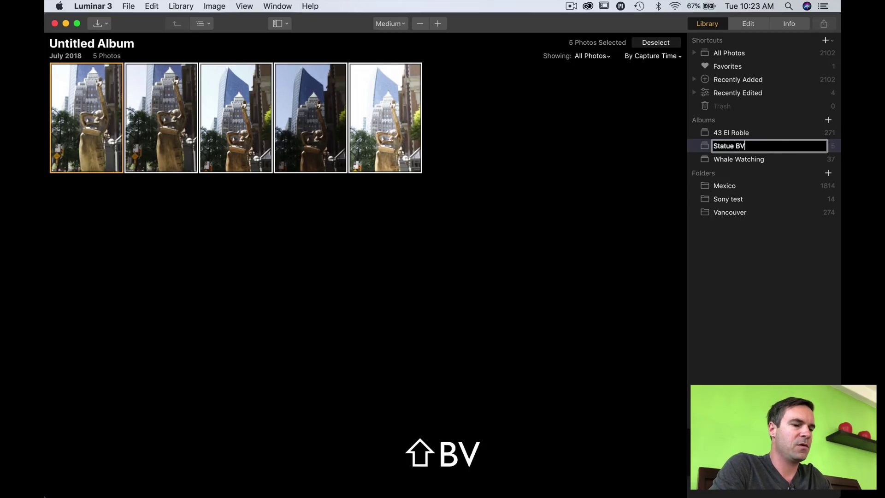
{"action": "type", "text": "ancouver"}
{"action": "key", "text": "Left"}
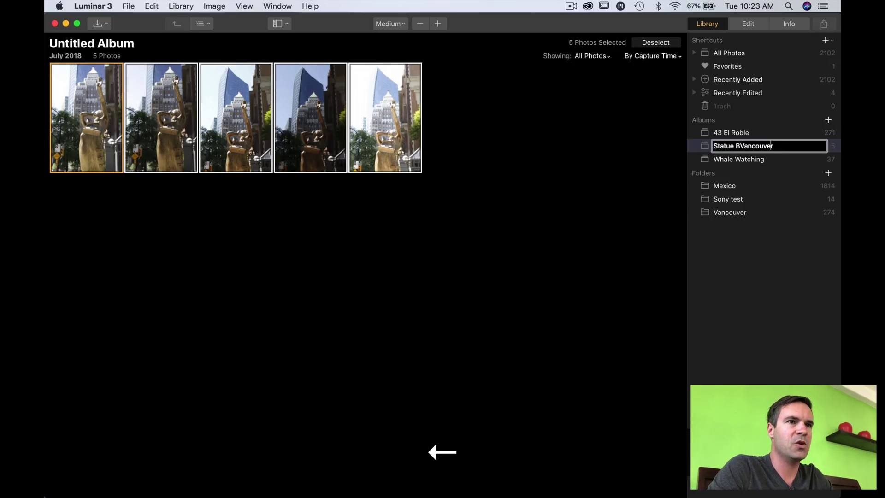
{"action": "key", "text": "BackSpace"}
{"action": "key", "text": "Return"}
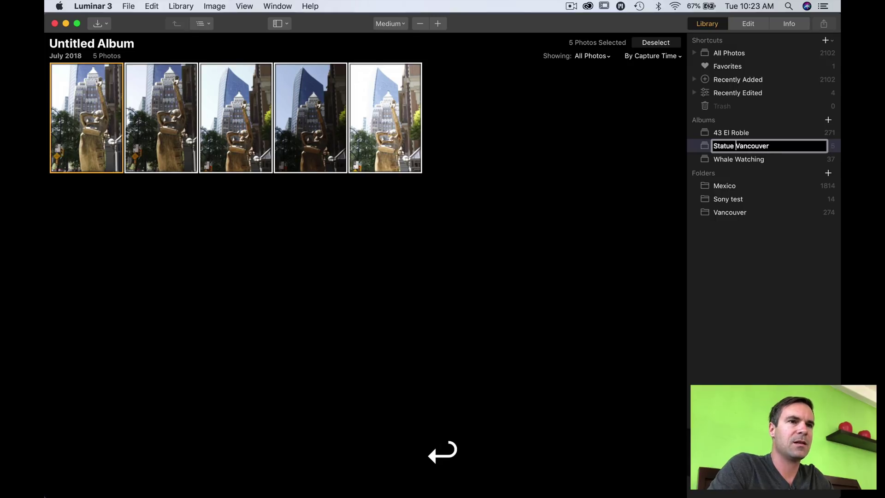
Step: View the Whale Watching album, and delete the Statue Vancouver album
{"action": "left_click", "coordinate": [760, 159]}
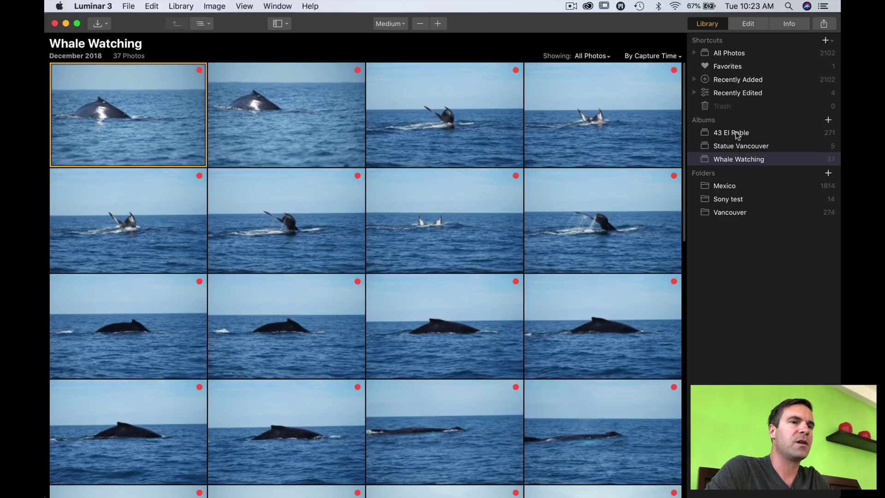
{"action": "left_click", "coordinate": [736, 133]}
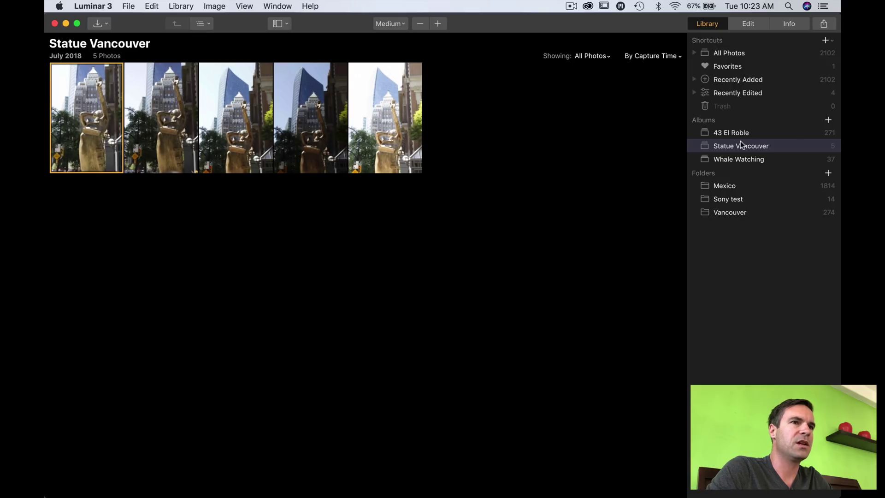
{"action": "right_click", "coordinate": [741, 144]}
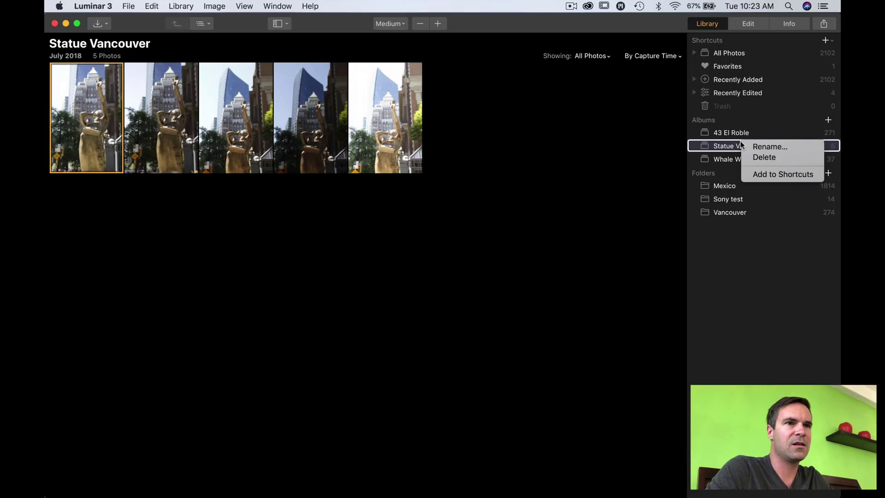
{"action": "left_click", "coordinate": [762, 159]}
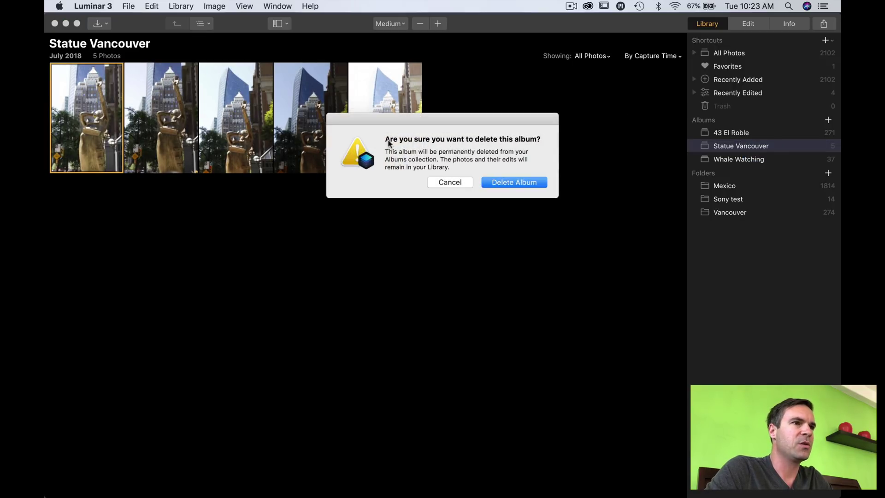
{"action": "left_click", "coordinate": [514, 183]}
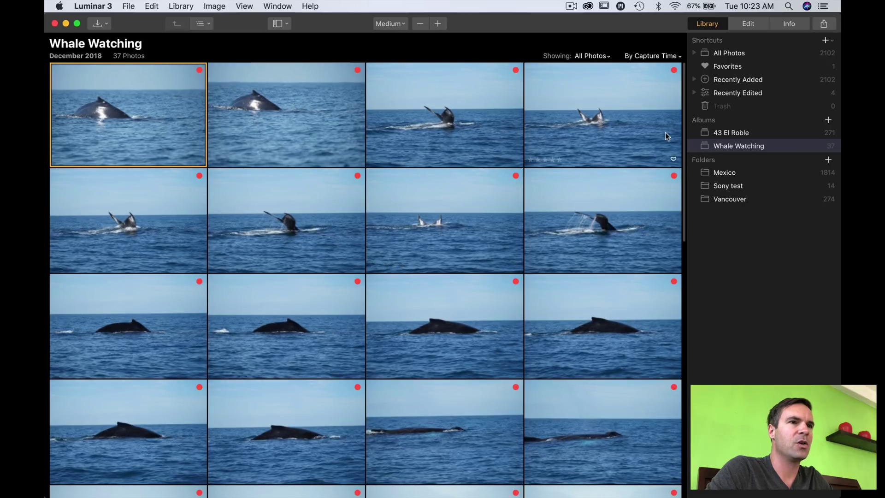
Step: Add the Victoria folder to the library from the 2018 folder of LR Main Photo Folder in Pictures
{"action": "left_click", "coordinate": [727, 199]}
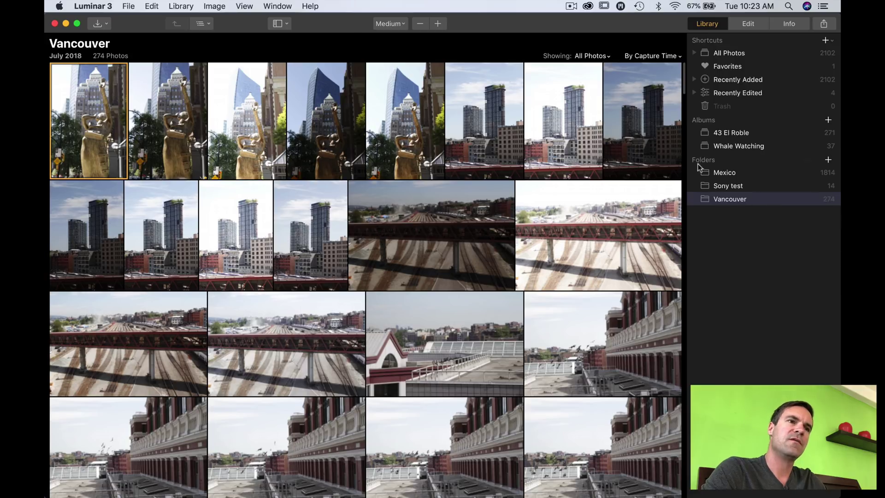
{"action": "left_click", "coordinate": [828, 160]}
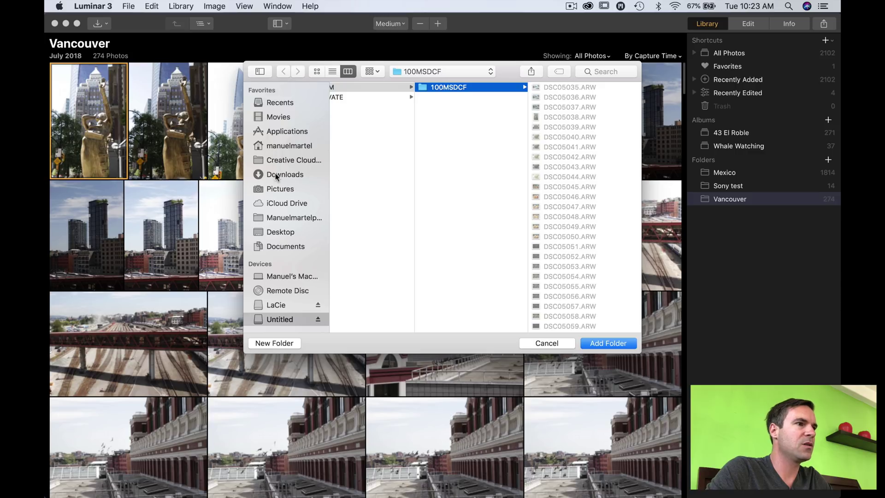
{"action": "left_click", "coordinate": [277, 189]}
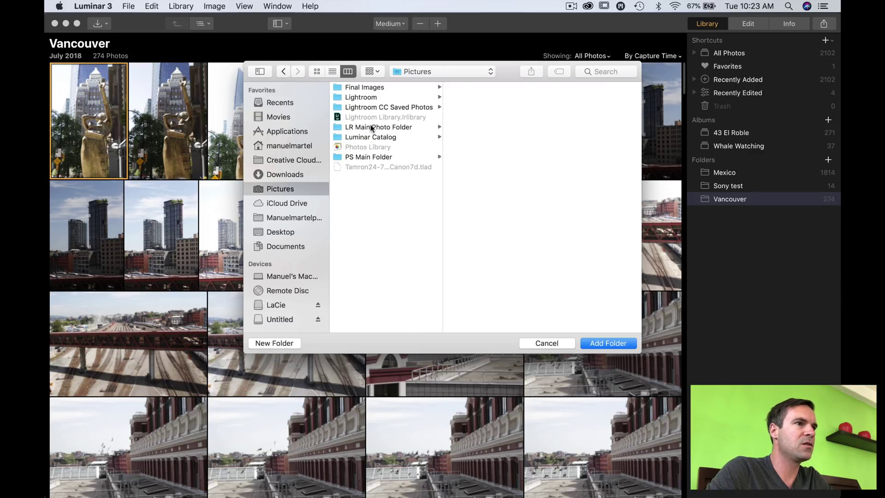
{"action": "left_click", "coordinate": [372, 128]}
{"action": "left_click", "coordinate": [452, 117]}
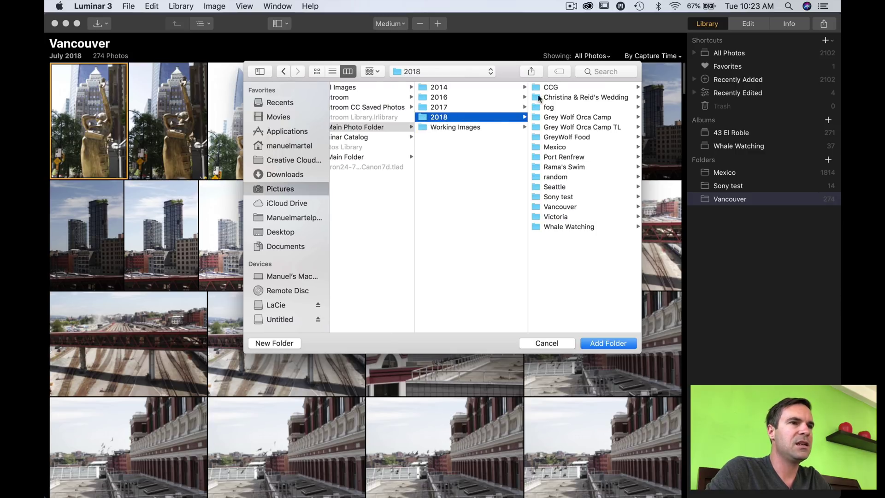
{"action": "left_click", "coordinate": [549, 217]}
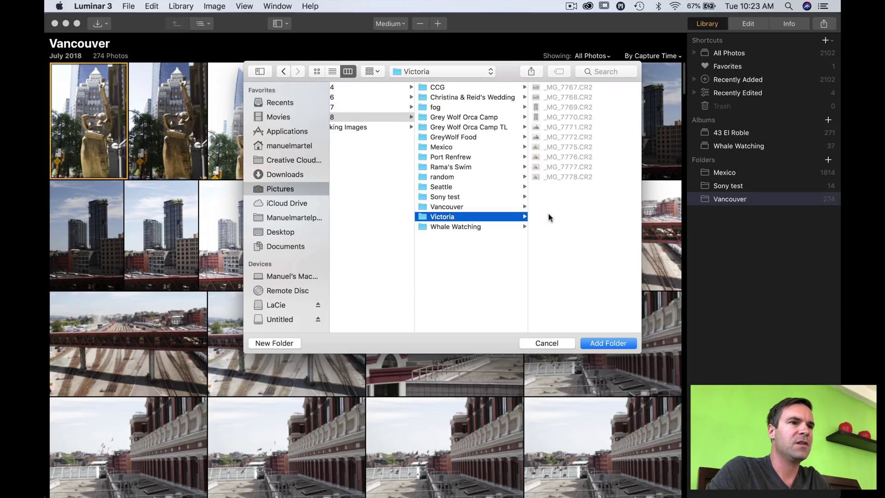
{"action": "left_click", "coordinate": [600, 343]}
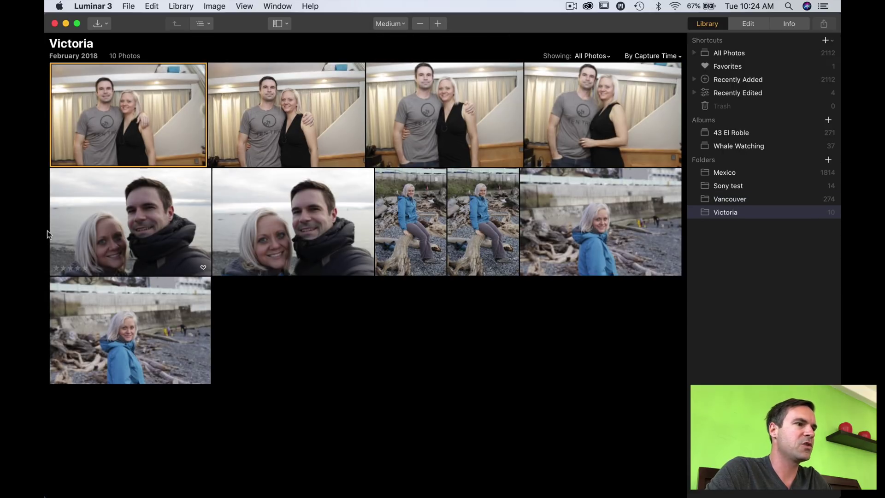
Step: Remove the Victoria folder from the catalog, and check the folder-adding dialog without adding anything
{"action": "left_click", "coordinate": [740, 198]}
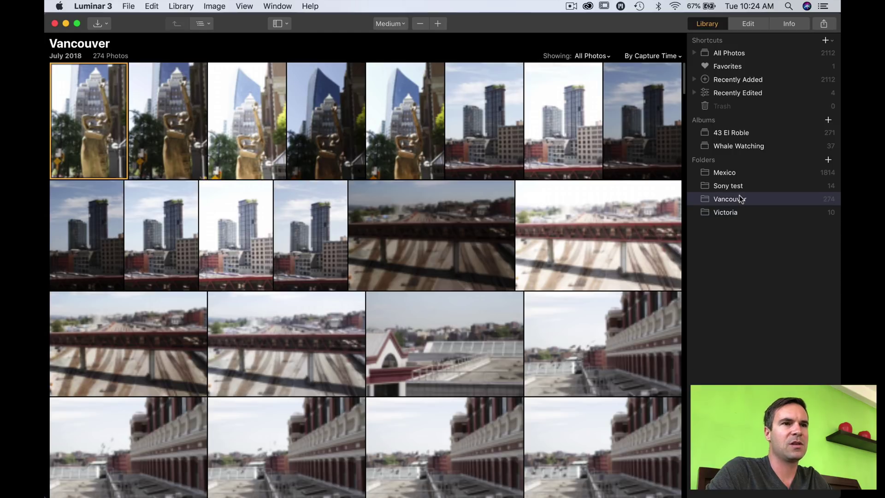
{"action": "left_click", "coordinate": [737, 187]}
{"action": "left_click", "coordinate": [726, 211]}
{"action": "right_click", "coordinate": [727, 211]}
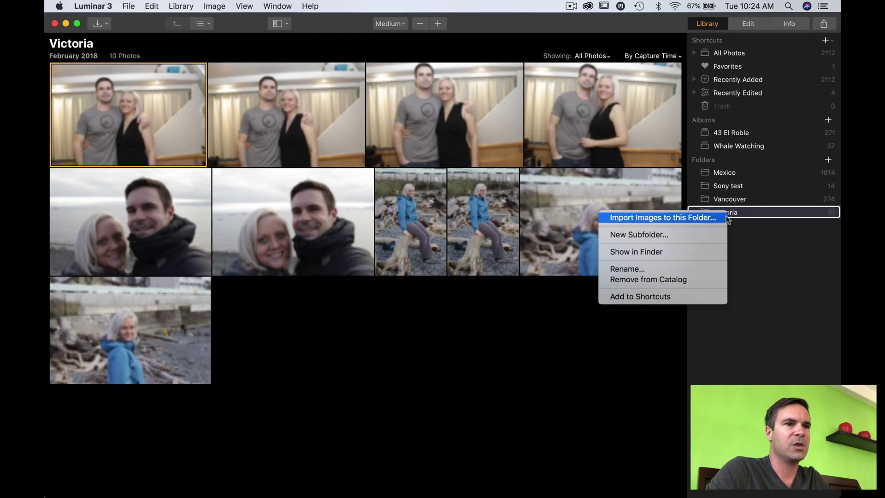
{"action": "left_click", "coordinate": [686, 279]}
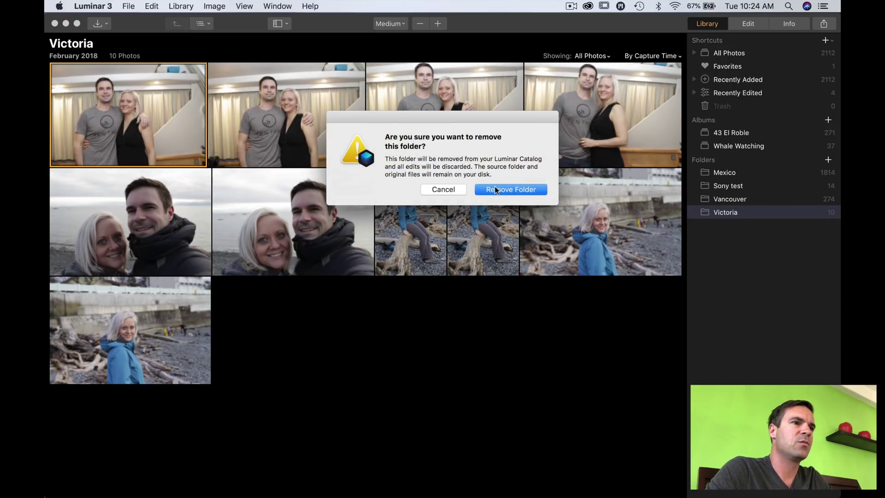
{"action": "left_click", "coordinate": [497, 189]}
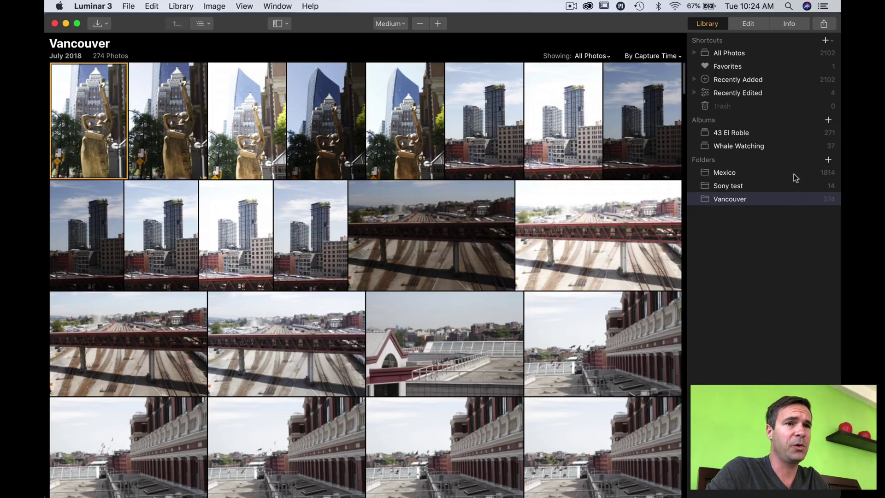
{"action": "left_click", "coordinate": [829, 160]}
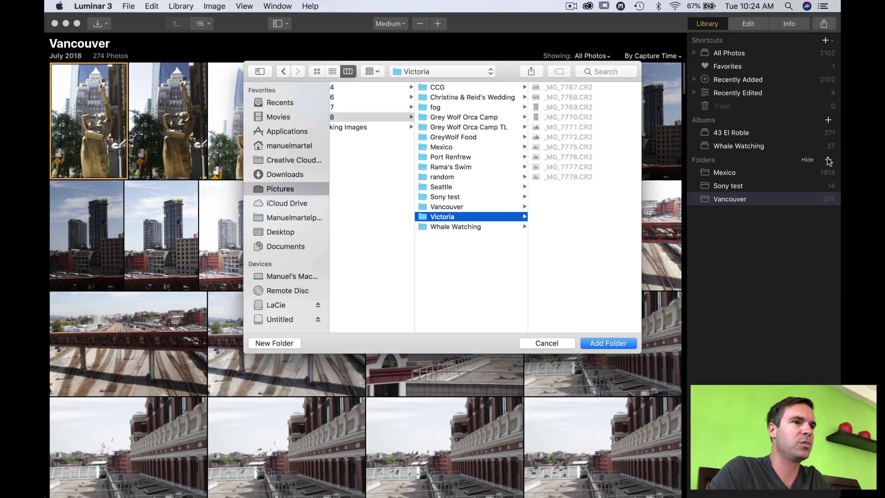
{"action": "left_click", "coordinate": [545, 342]}
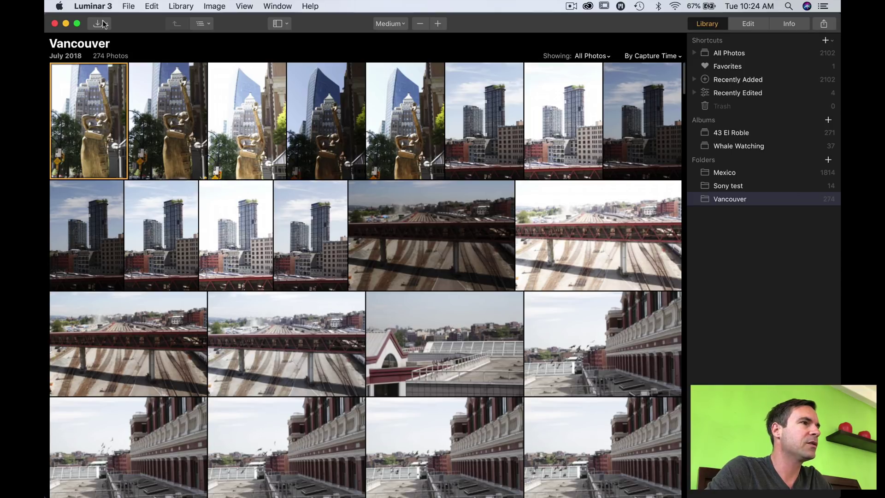
Step: Import DSC05212.ARW from the Untitled card's DCIM/100MSDCF folder into the Mexico folder, copying the image
{"action": "left_click", "coordinate": [103, 24]}
{"action": "mouse_move", "coordinate": [129, 41]}
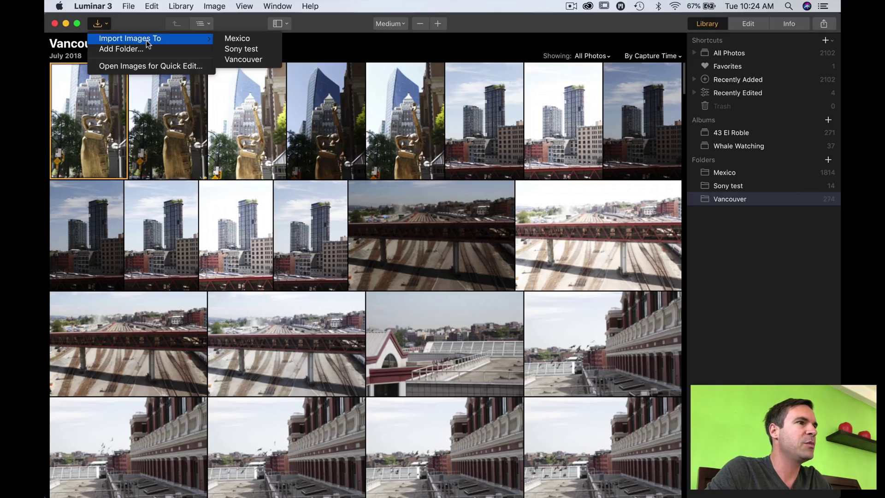
{"action": "left_click", "coordinate": [239, 39]}
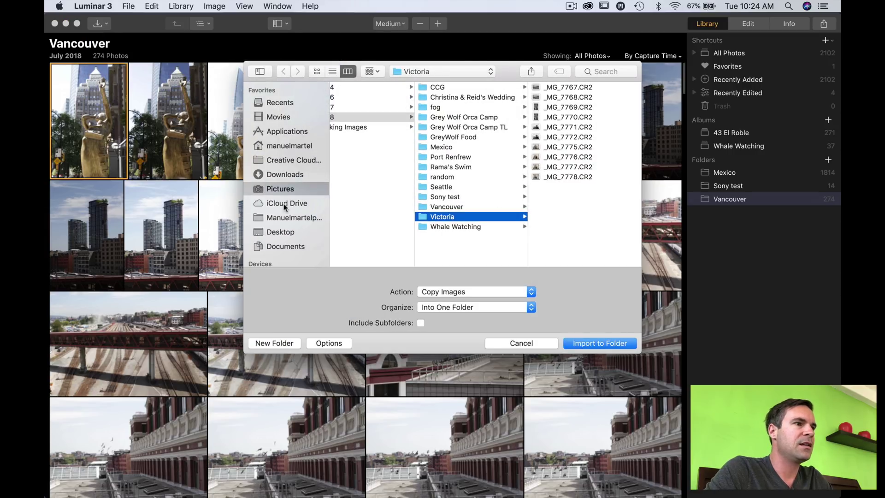
{"action": "scroll", "coordinate": [278, 242], "scroll_direction": "down", "scroll_amount": 3}
{"action": "left_click", "coordinate": [272, 245]}
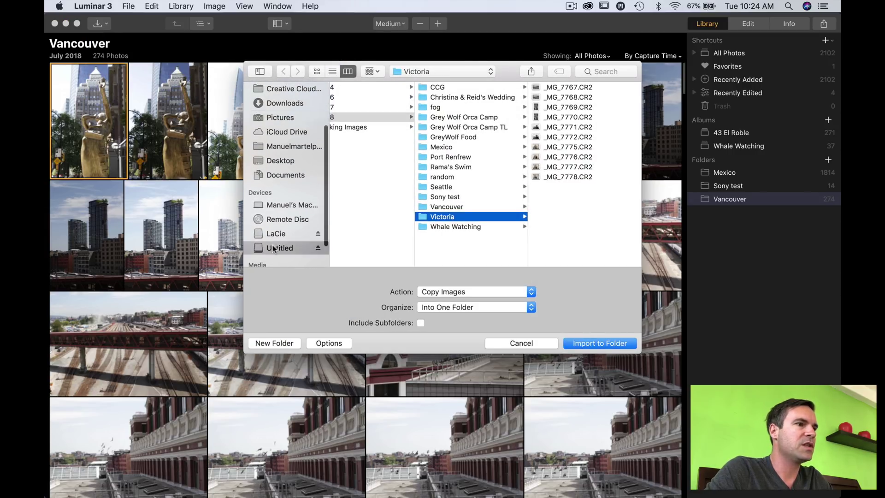
{"action": "left_click", "coordinate": [353, 88]}
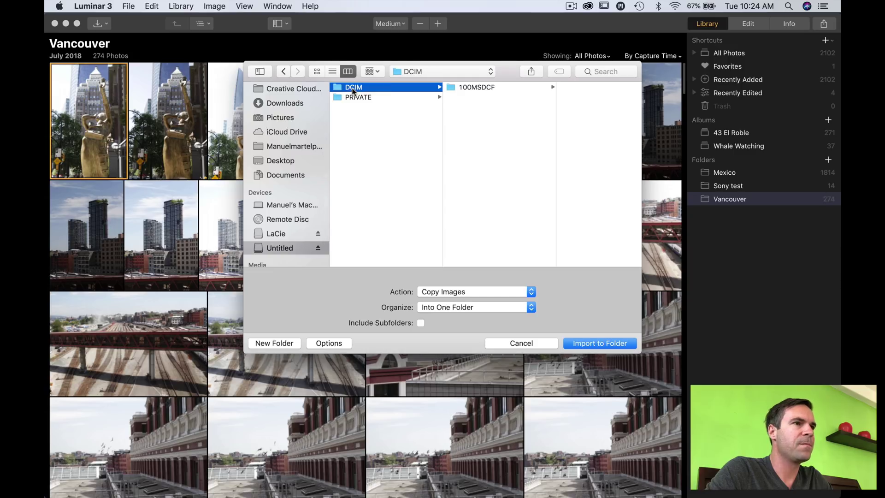
{"action": "left_click", "coordinate": [487, 88]}
{"action": "scroll", "coordinate": [568, 124], "scroll_direction": "down", "scroll_amount": 3}
{"action": "scroll", "coordinate": [568, 124], "scroll_direction": "down", "scroll_amount": 20}
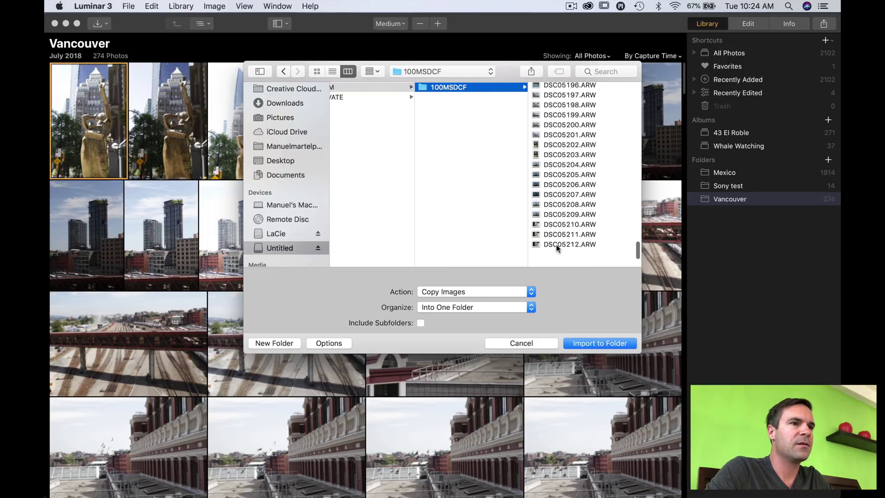
{"action": "left_click", "coordinate": [560, 262]}
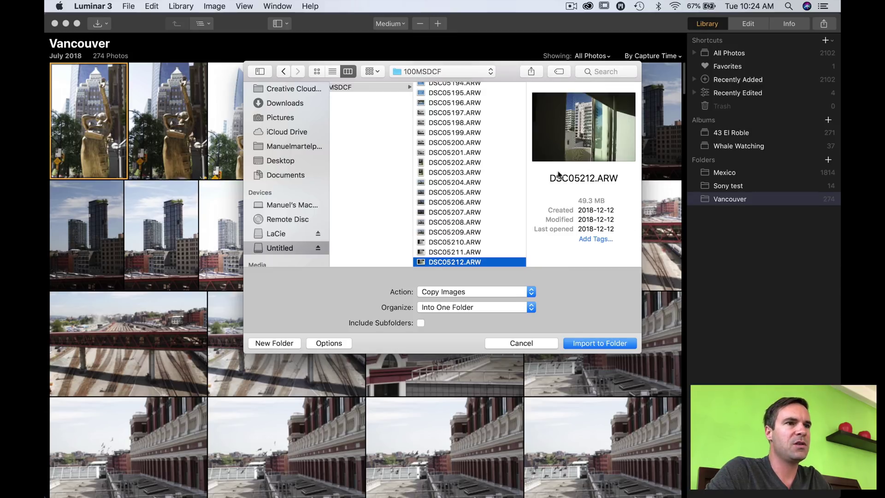
{"action": "left_click", "coordinate": [597, 345]}
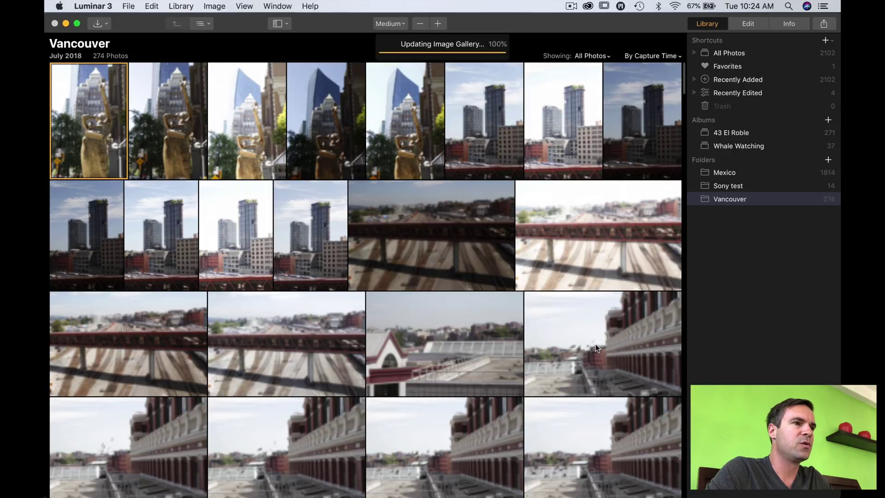
Step: Flag the first photo in the Mexico folder as rejected and filter the folder to rejected photos only
{"action": "left_click", "coordinate": [724, 175]}
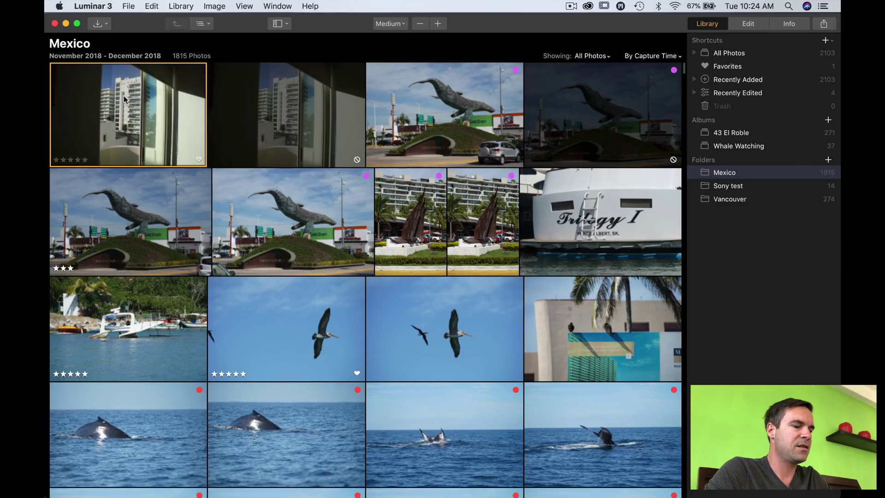
{"action": "key", "text": "x"}
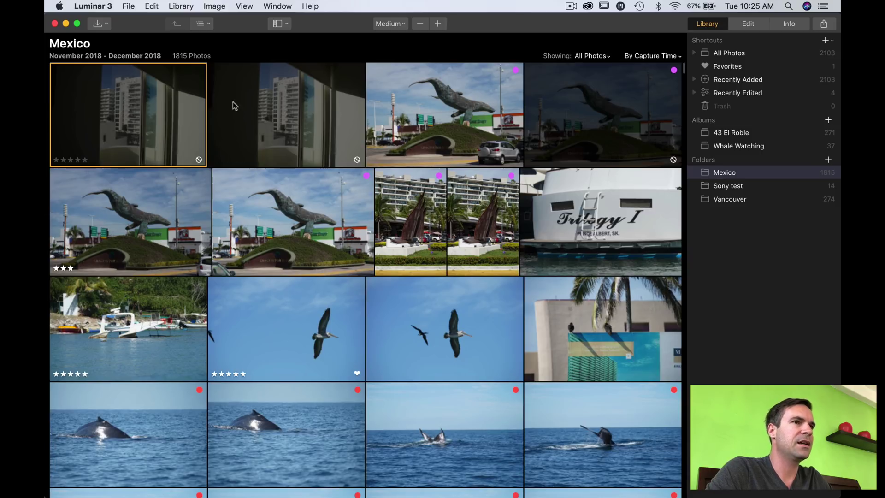
{"action": "left_click", "coordinate": [598, 55]}
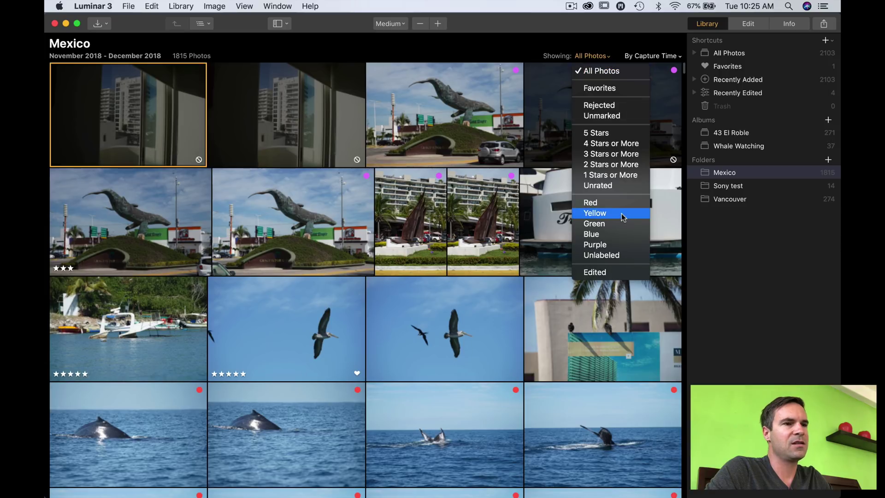
{"action": "left_click", "coordinate": [612, 106]}
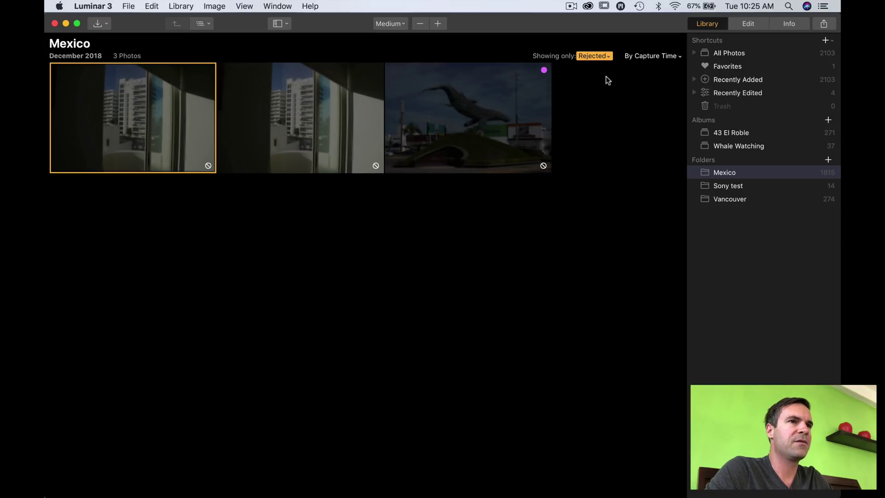
Step: Move all three rejected photos to the Trash and empty it
{"action": "left_click", "coordinate": [456, 125], "text": "shift"}
{"action": "right_click", "coordinate": [457, 125]}
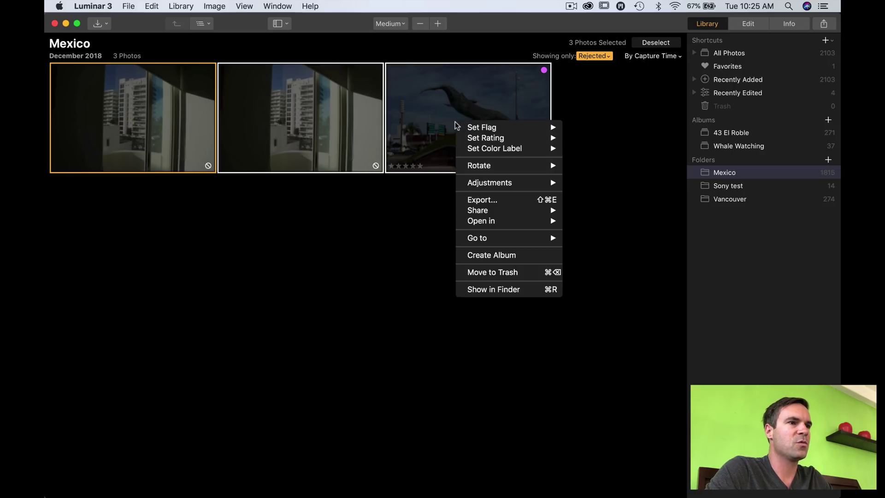
{"action": "left_click", "coordinate": [493, 272]}
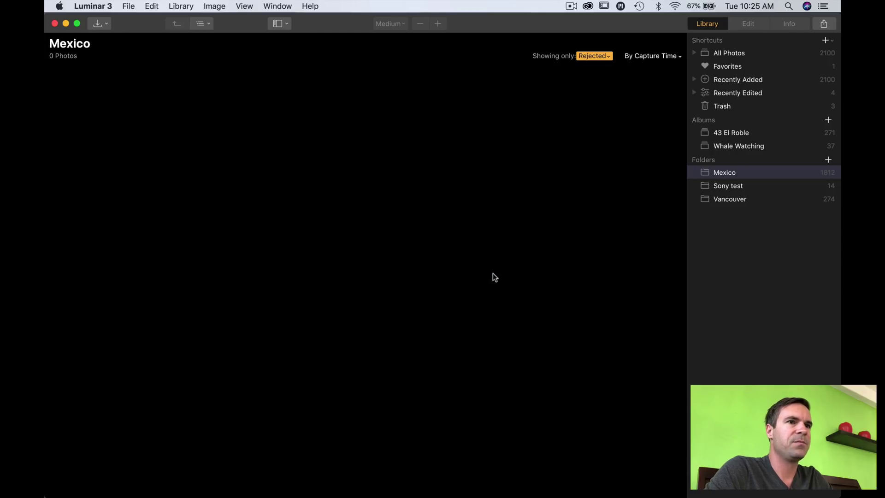
{"action": "left_click", "coordinate": [722, 107]}
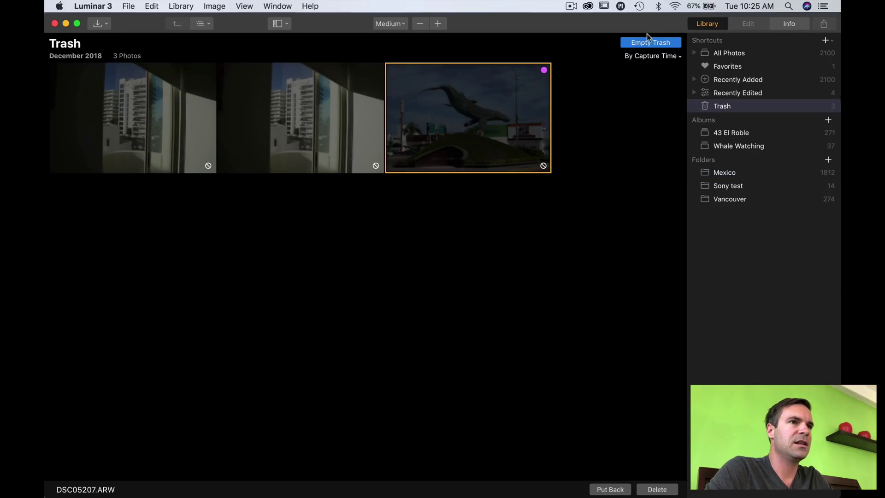
{"action": "left_click", "coordinate": [650, 43]}
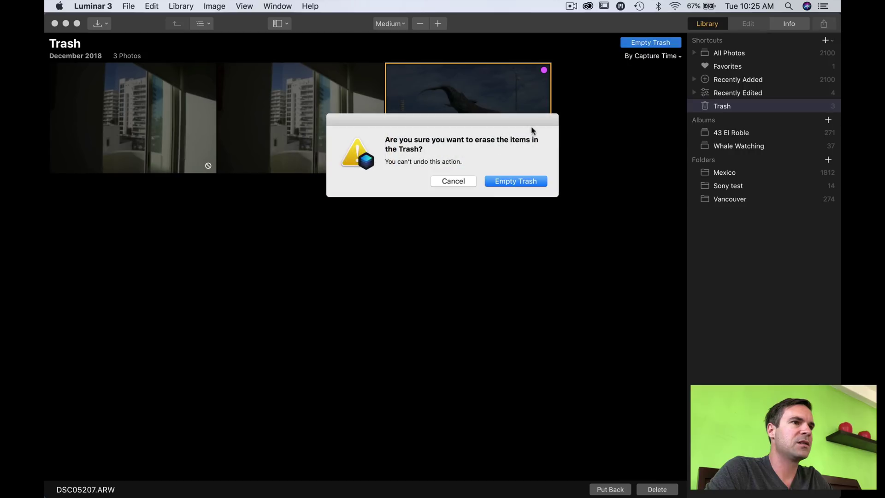
{"action": "left_click", "coordinate": [529, 182]}
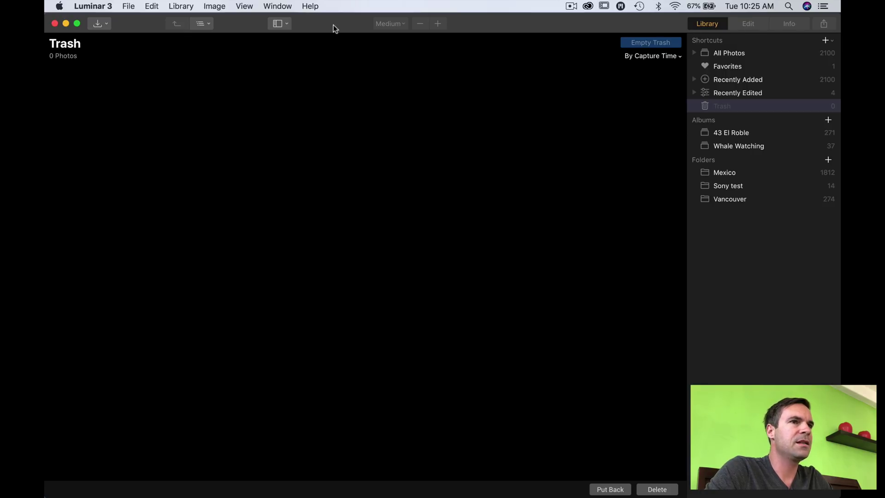
Step: Open the three-star whale statue photo from All Photos for editing, with exposure 0.85, contrast 7 and highlights -38
{"action": "left_click", "coordinate": [727, 54]}
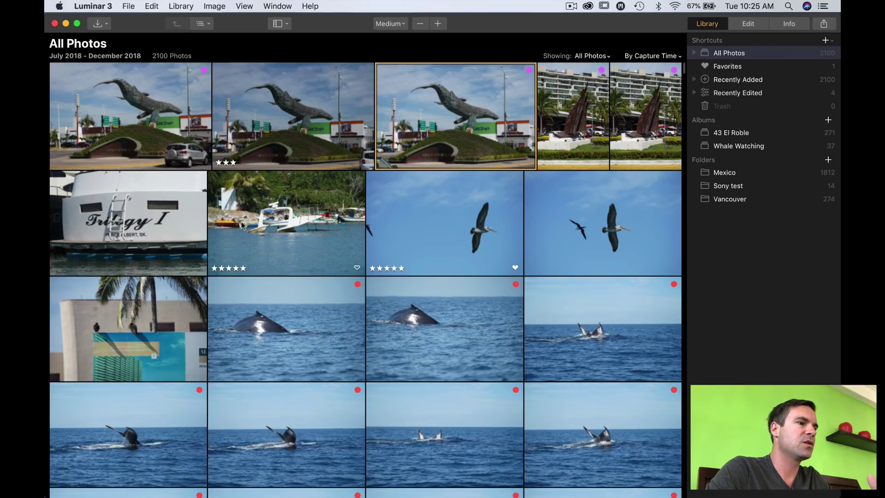
{"action": "double_click", "coordinate": [295, 113]}
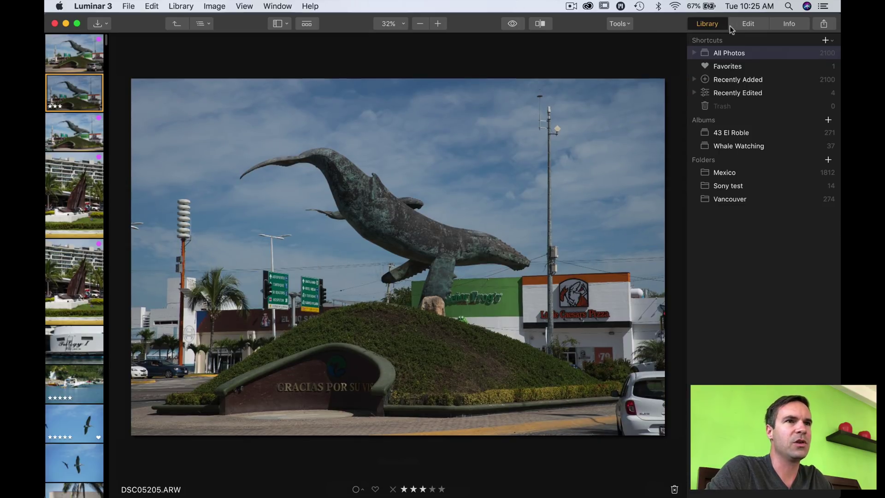
{"action": "left_click", "coordinate": [746, 26]}
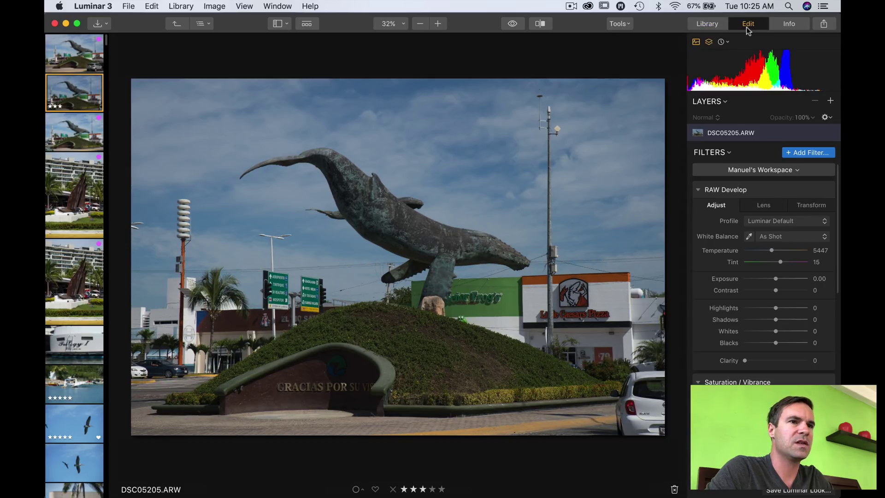
{"action": "left_click_drag", "start_coordinate": [778, 279], "coordinate": [764, 310]}
Step: Enhance the whale statue photo's sky with the AI Sky Enhancer filter and return to the library view
{"action": "left_click", "coordinate": [808, 155]}
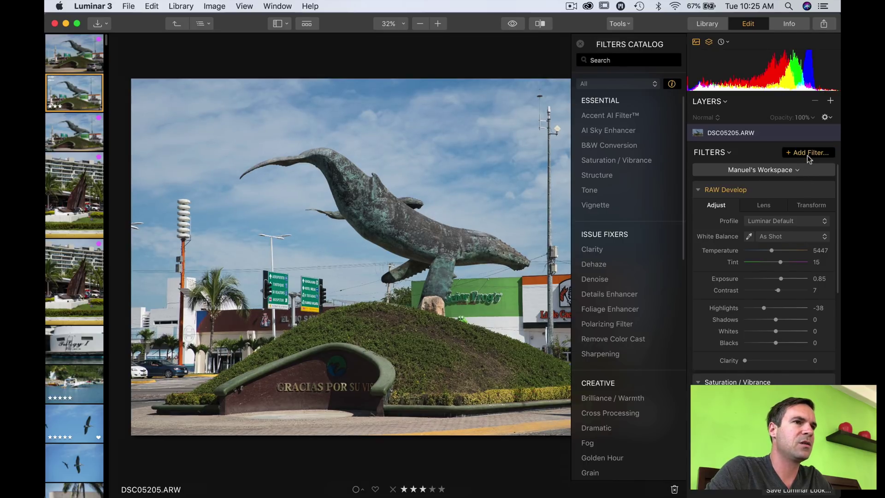
{"action": "left_click", "coordinate": [621, 130]}
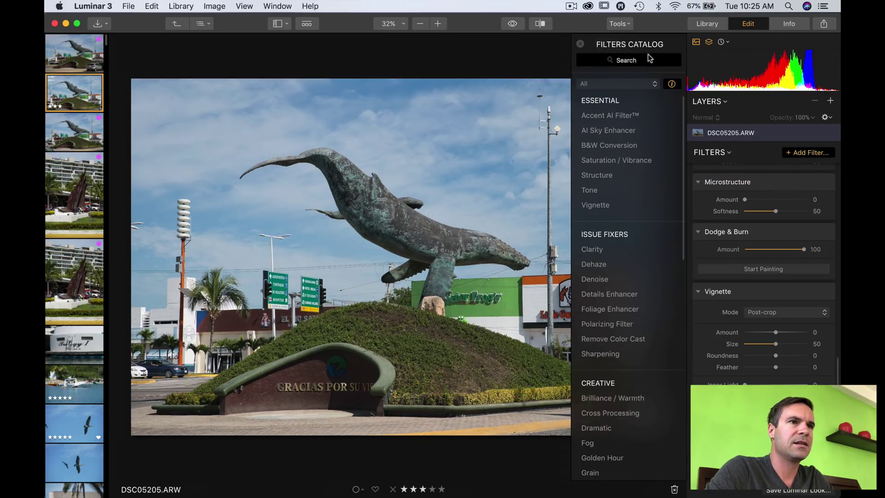
{"action": "left_click", "coordinate": [580, 44]}
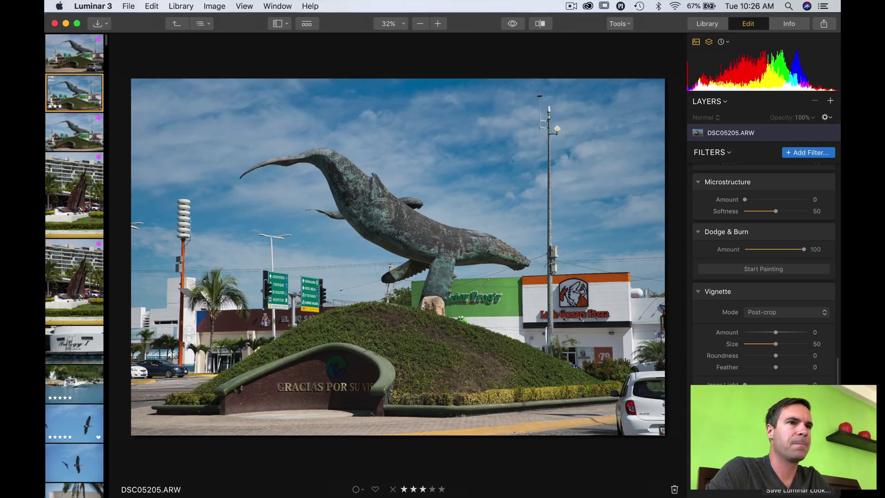
{"action": "left_click", "coordinate": [708, 24]}
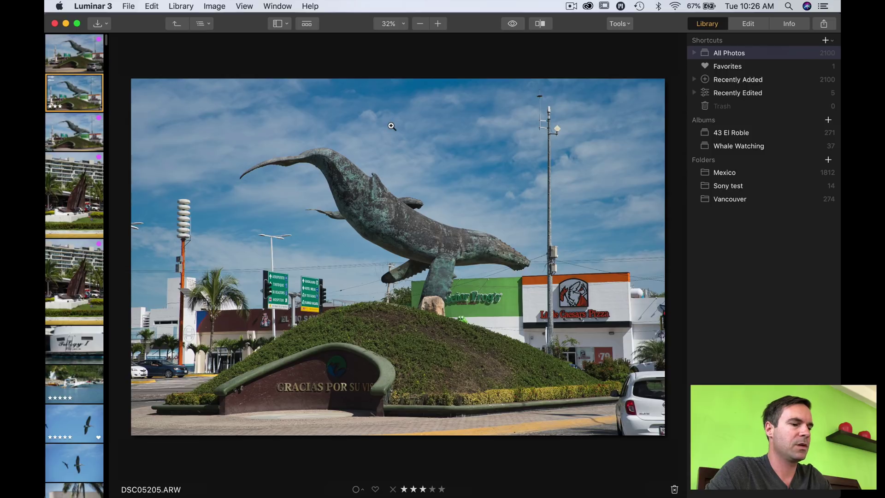
Step: Show the recently edited photos in the gallery and open the whale statue photo in single-image view
{"action": "key", "text": "g"}
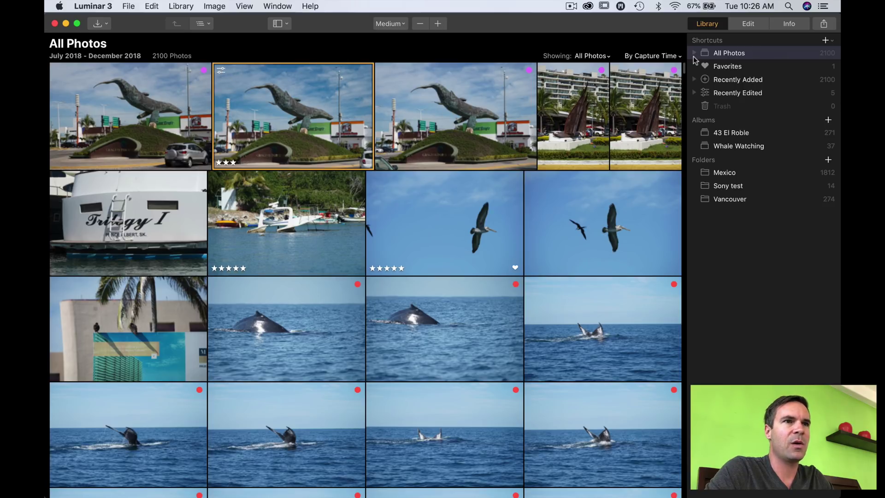
{"action": "left_click", "coordinate": [740, 93]}
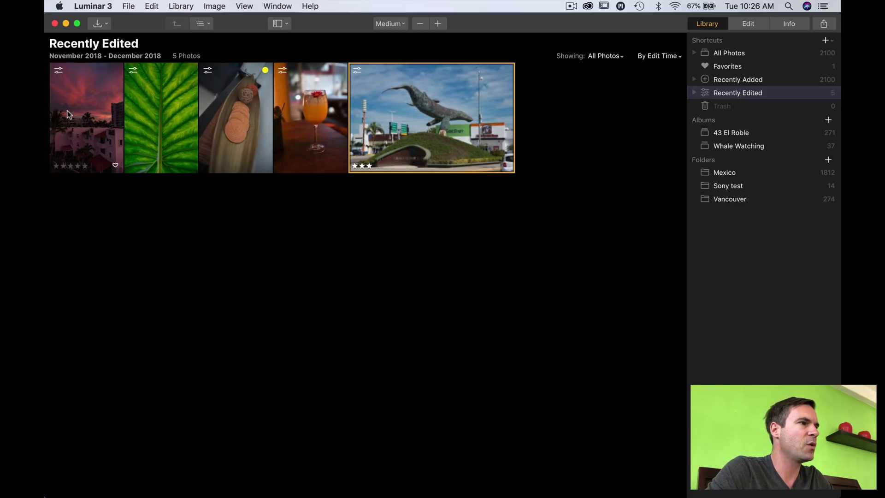
{"action": "double_click", "coordinate": [433, 100]}
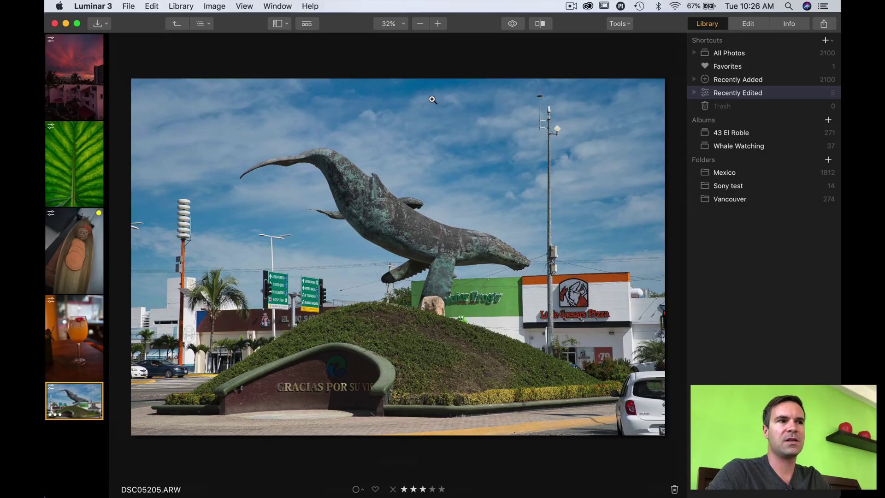
Step: Reveal the current Luminar catalog file in Finder and check its file size before returning to Luminar
{"action": "left_click", "coordinate": [129, 5]}
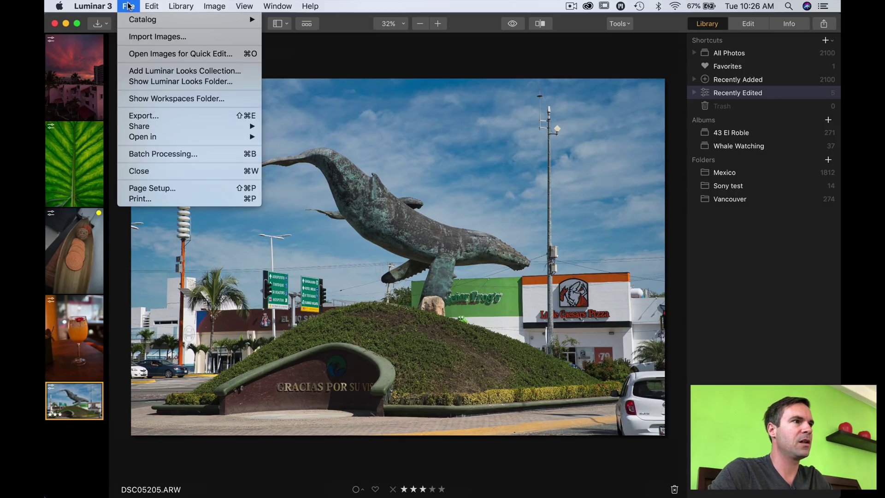
{"action": "mouse_move", "coordinate": [137, 20]}
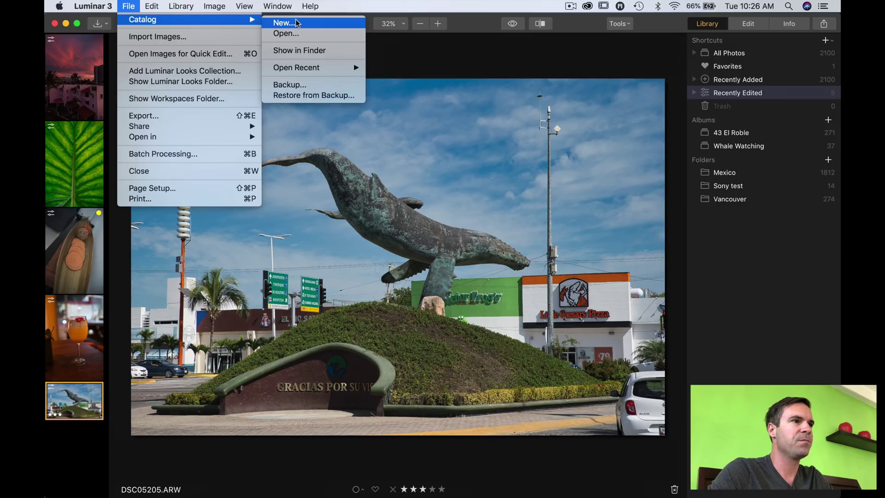
{"action": "left_click", "coordinate": [335, 53]}
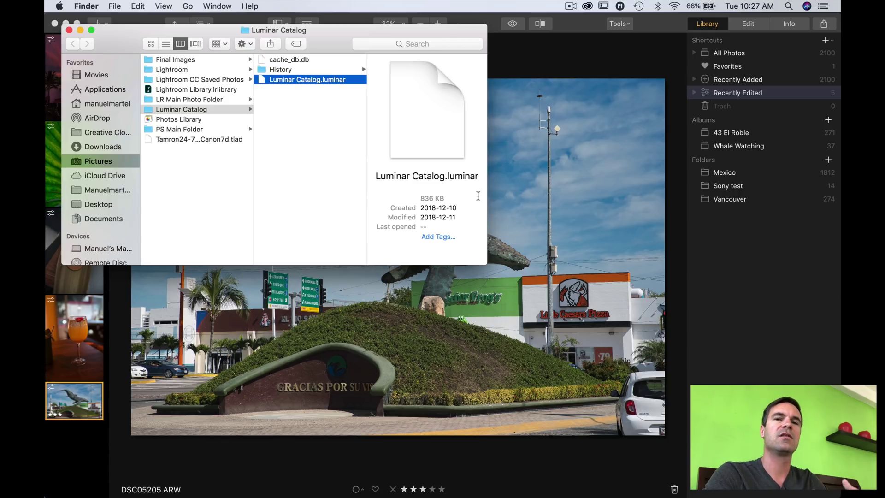
{"action": "left_click_drag", "start_coordinate": [419, 198], "coordinate": [449, 198]}
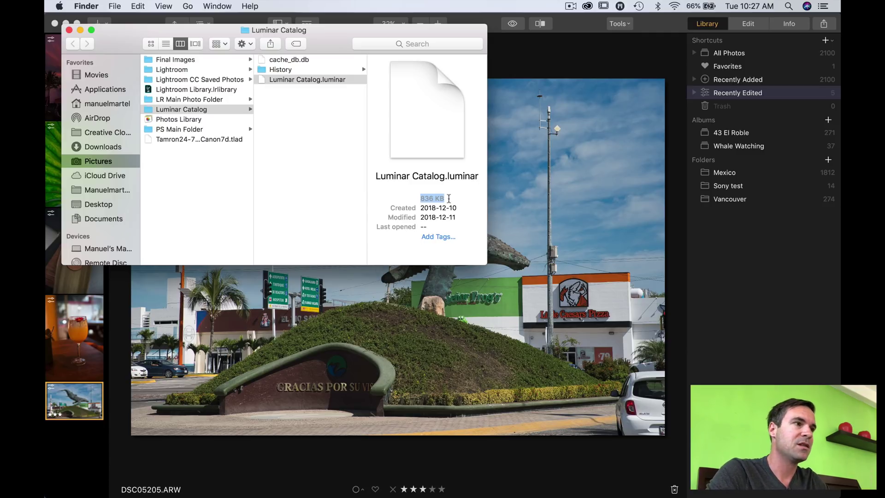
{"action": "left_click", "coordinate": [69, 30]}
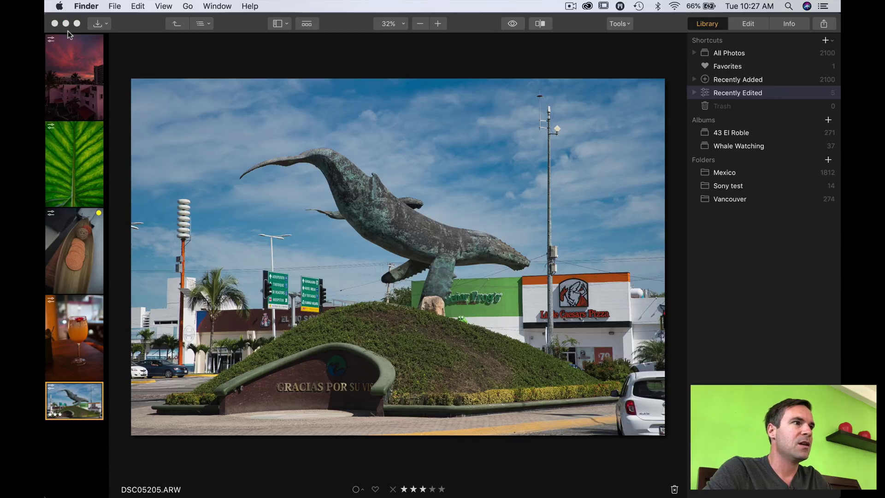
{"action": "left_click", "coordinate": [129, 36]}
Step: Examine the commands for opening and backing up catalogs, and those for copying and workspaces
{"action": "left_click", "coordinate": [124, 4]}
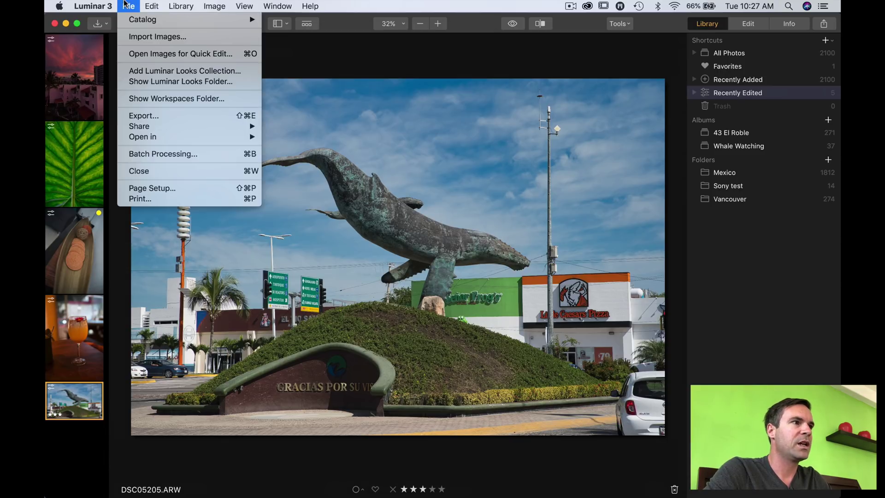
{"action": "mouse_move", "coordinate": [132, 20]}
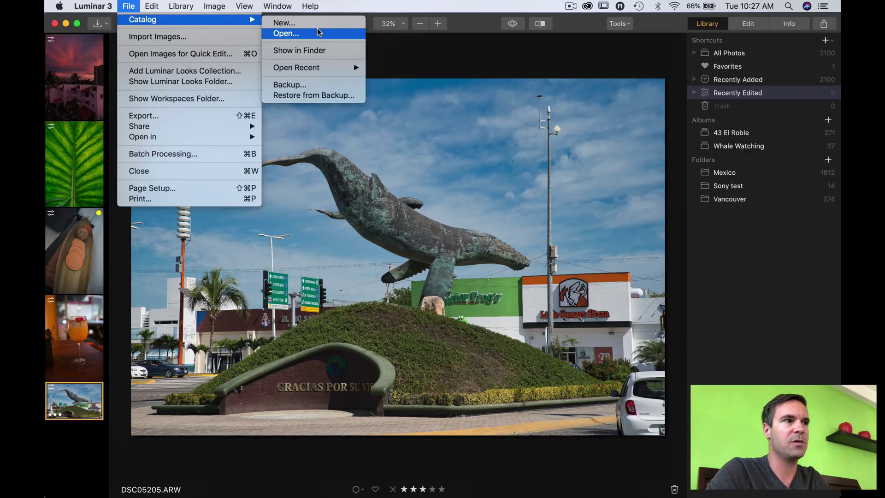
{"action": "mouse_move", "coordinate": [324, 69]}
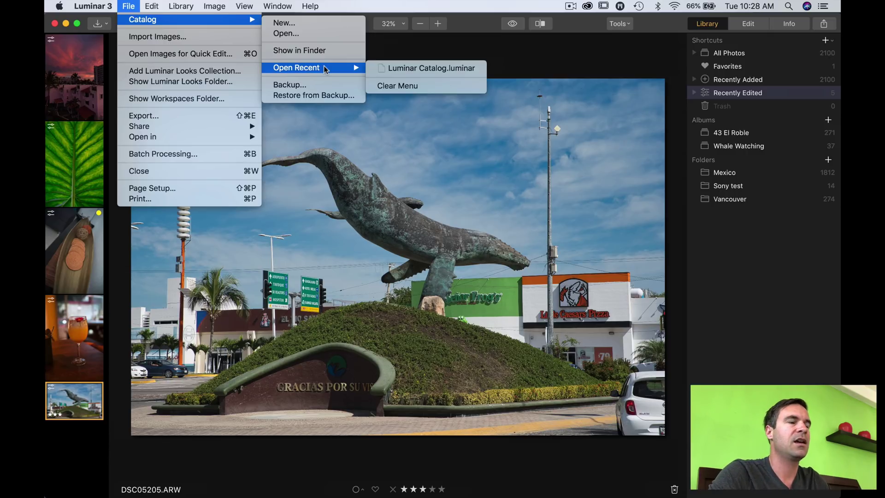
{"action": "left_click", "coordinate": [336, 82]}
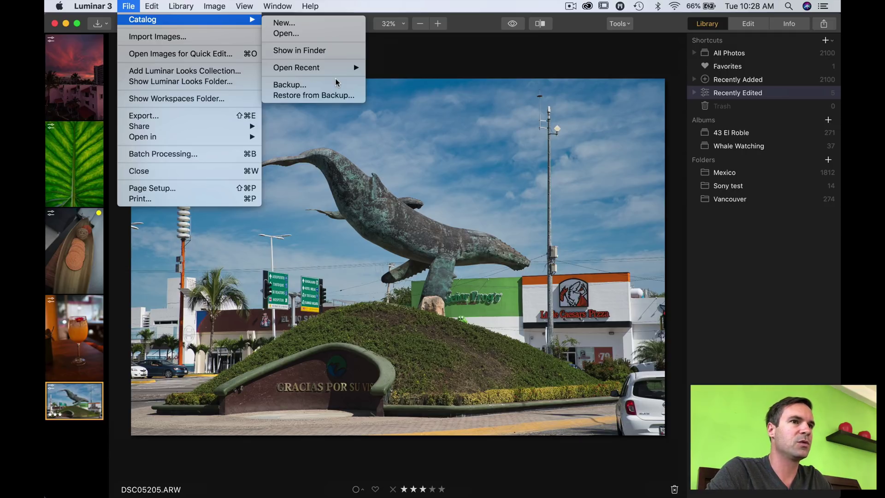
{"action": "mouse_move", "coordinate": [152, 4]}
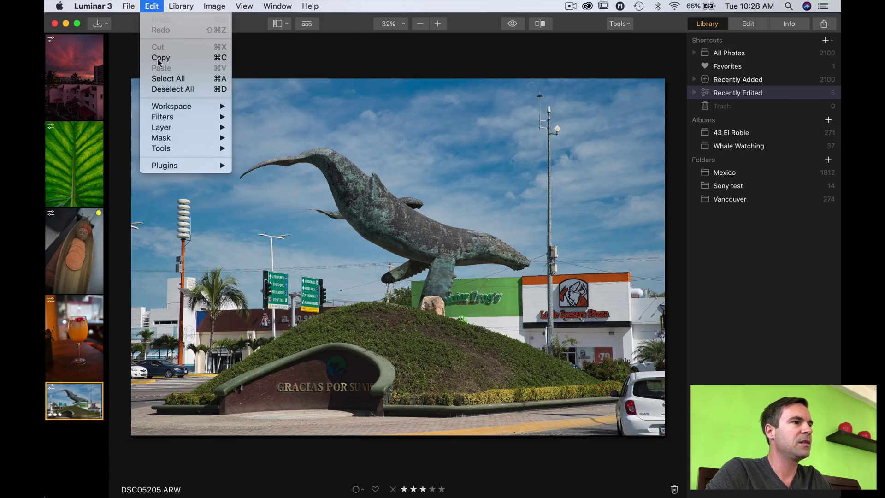
{"action": "mouse_move", "coordinate": [183, 106]}
{"action": "left_click", "coordinate": [293, 25]}
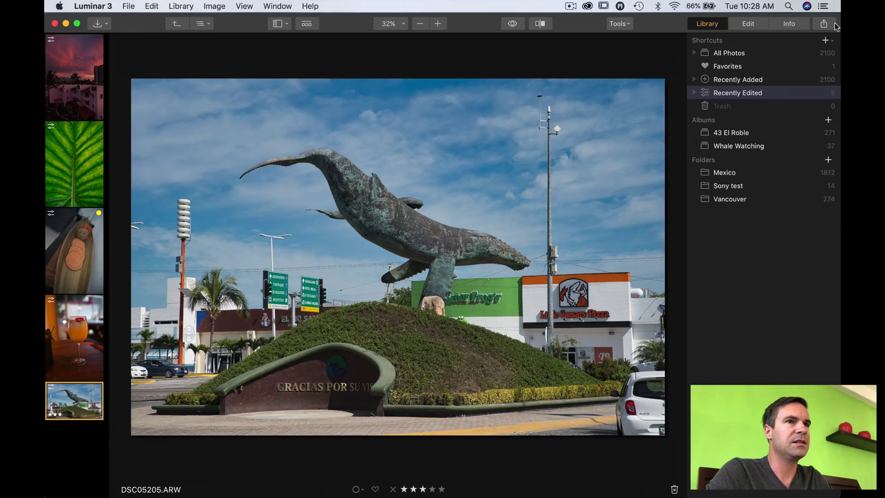
Step: Switch the whale statue photo to editing and examine the available filter and view commands and its RAW Develop settings
{"action": "left_click", "coordinate": [747, 25]}
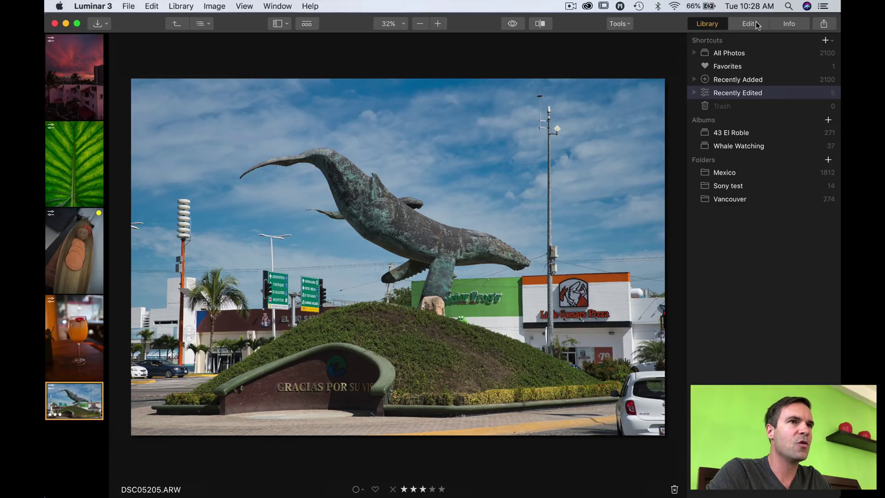
{"action": "left_click", "coordinate": [156, 6]}
{"action": "mouse_move", "coordinate": [173, 108]}
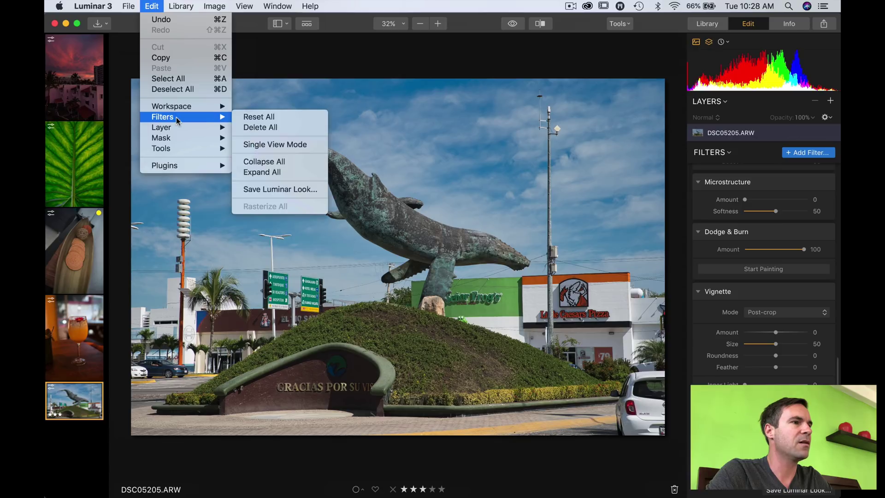
{"action": "mouse_move", "coordinate": [183, 154]}
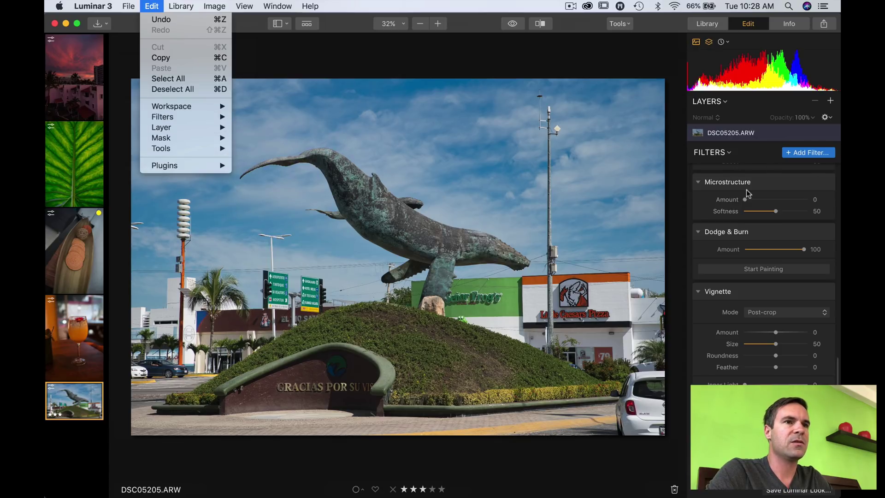
{"action": "mouse_move", "coordinate": [244, 6]}
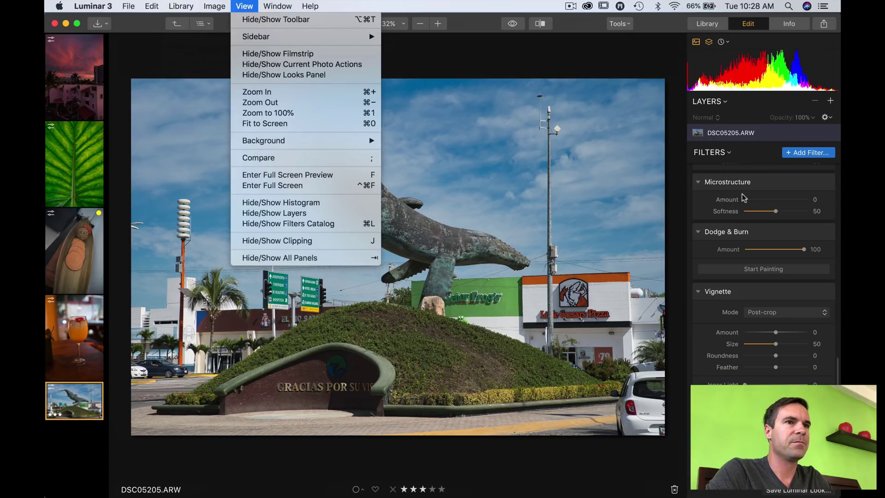
{"action": "left_click", "coordinate": [761, 156]}
{"action": "scroll", "coordinate": [773, 238], "scroll_direction": "up", "scroll_amount": 5}
{"action": "scroll", "coordinate": [768, 235], "scroll_direction": "up", "scroll_amount": 10}
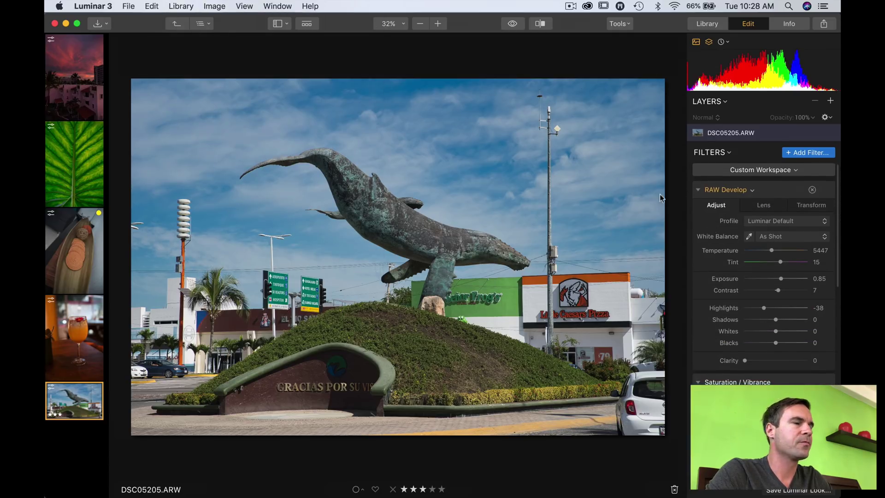
Step: Return to the library view and examine the commands for albums and folders, ratings, rotation, adjustments and background colour
{"action": "left_click", "coordinate": [154, 6]}
{"action": "mouse_move", "coordinate": [181, 5]}
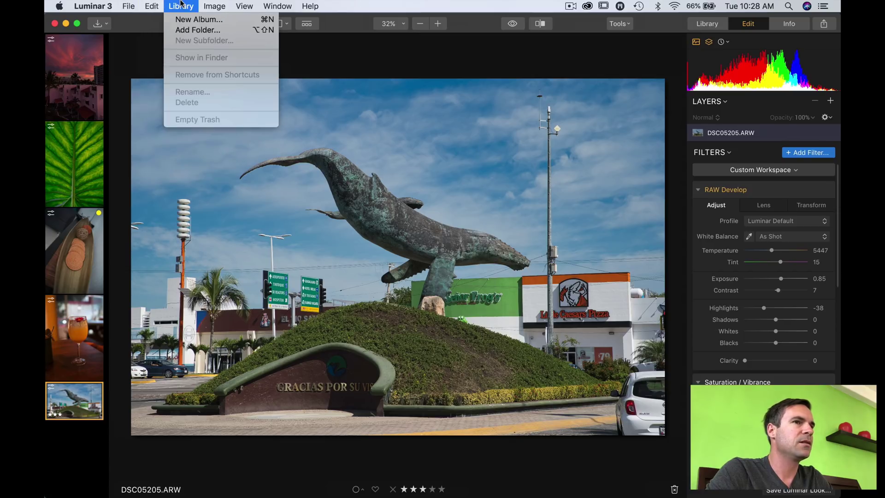
{"action": "left_click", "coordinate": [710, 32]}
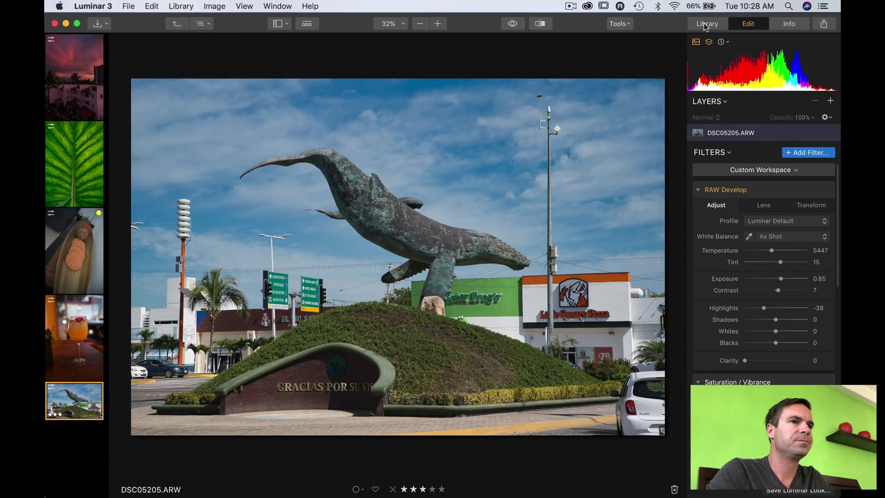
{"action": "left_click", "coordinate": [705, 24]}
{"action": "left_click", "coordinate": [215, 6]}
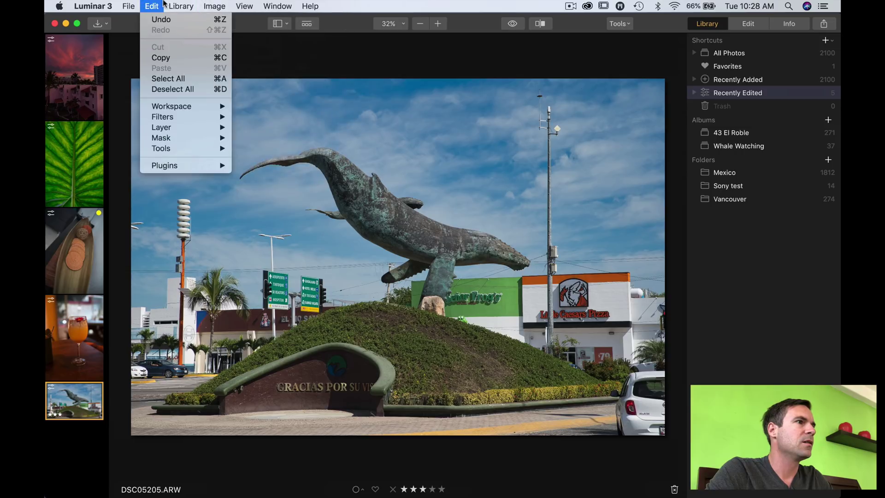
{"action": "mouse_move", "coordinate": [179, 3]}
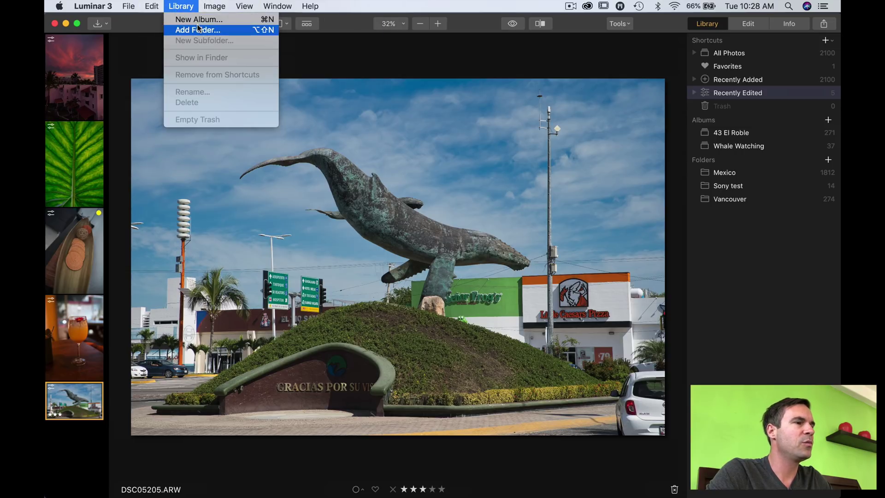
{"action": "mouse_move", "coordinate": [214, 6]}
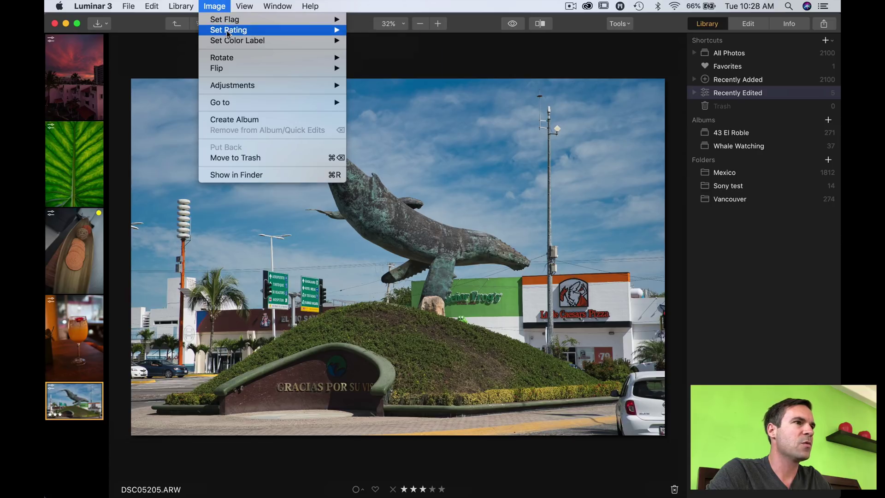
{"action": "mouse_move", "coordinate": [230, 40]}
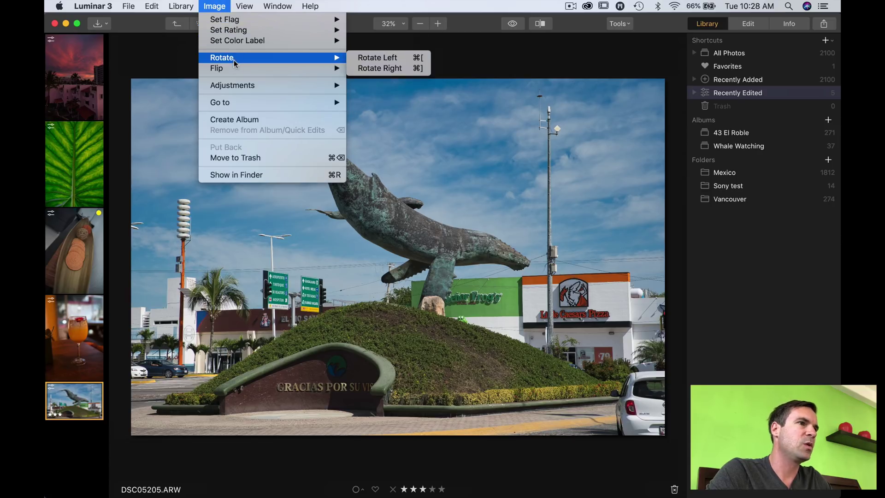
{"action": "mouse_move", "coordinate": [235, 67]}
{"action": "mouse_move", "coordinate": [256, 87]}
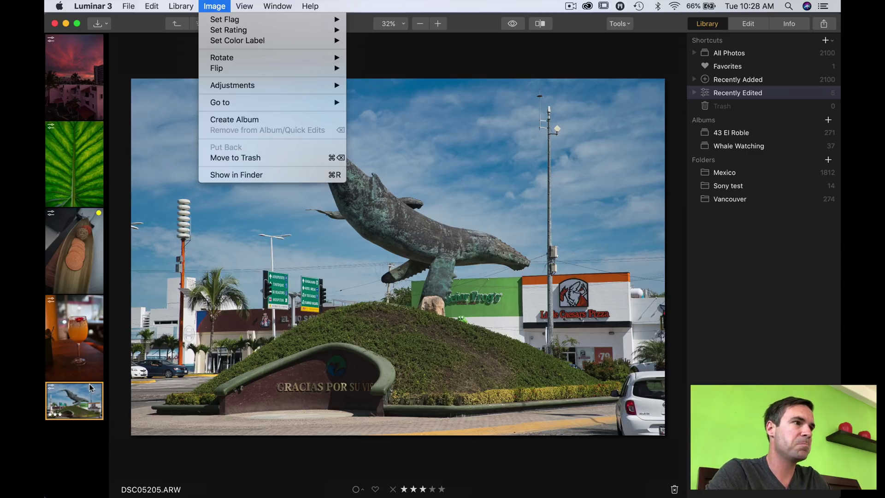
{"action": "mouse_move", "coordinate": [253, 102]}
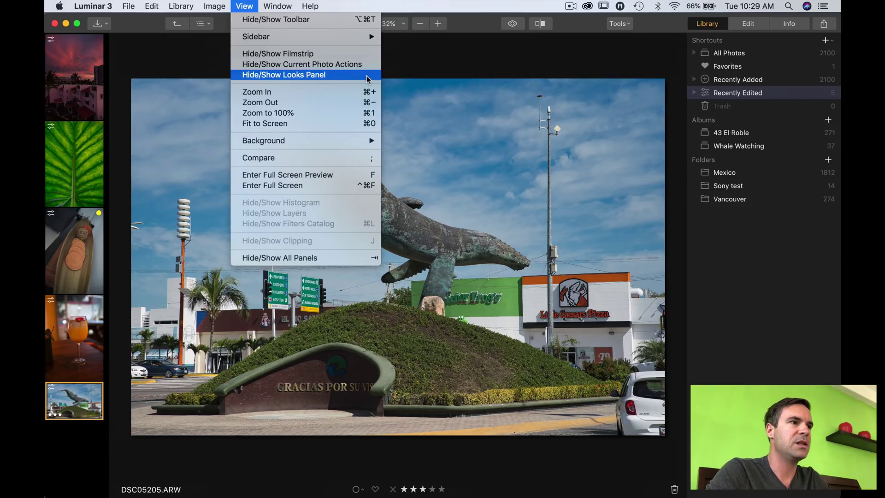
{"action": "mouse_move", "coordinate": [330, 141]}
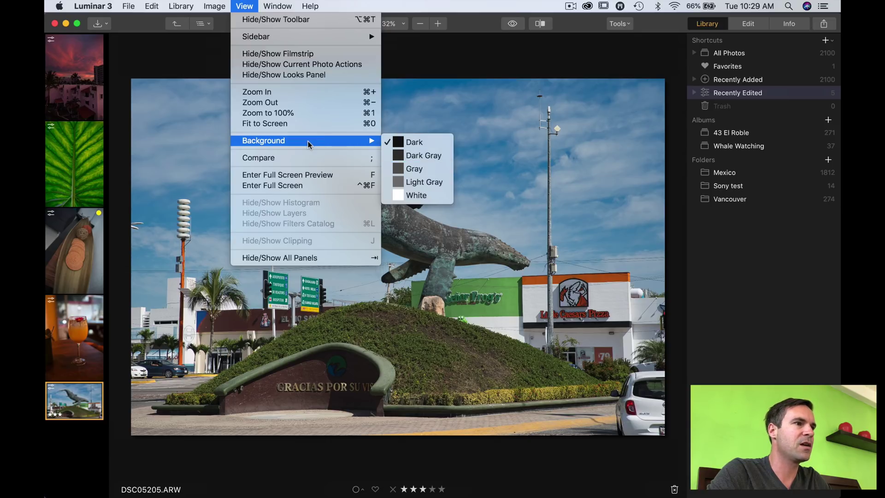
Step: Preview the whale statue photo in full screen, zoom in to 100%, and leave the preview
{"action": "left_click", "coordinate": [339, 174]}
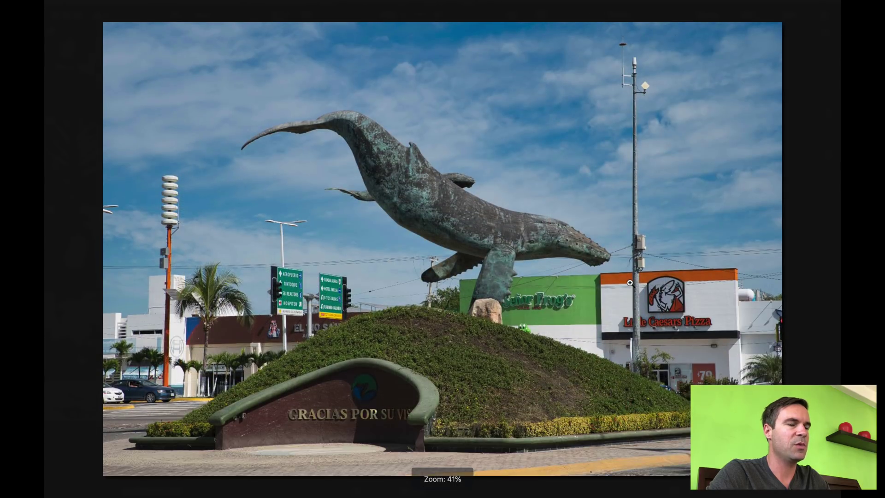
{"action": "left_click", "coordinate": [502, 241]}
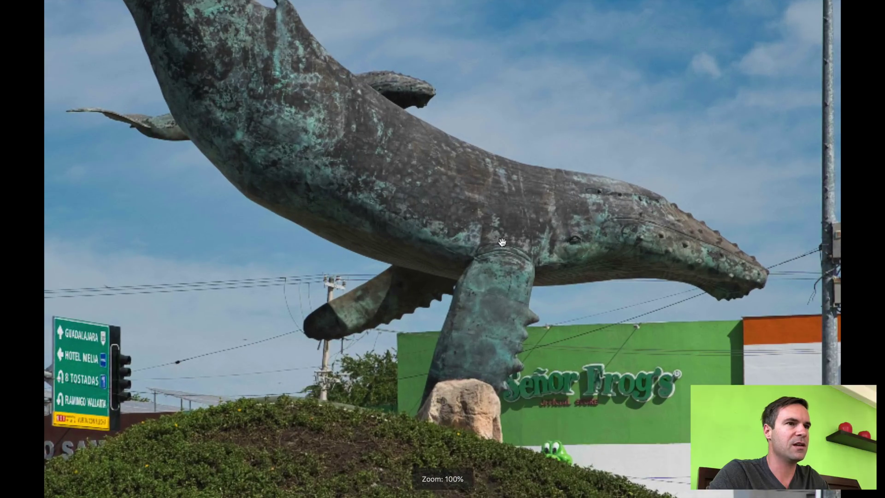
{"action": "left_click", "coordinate": [502, 242]}
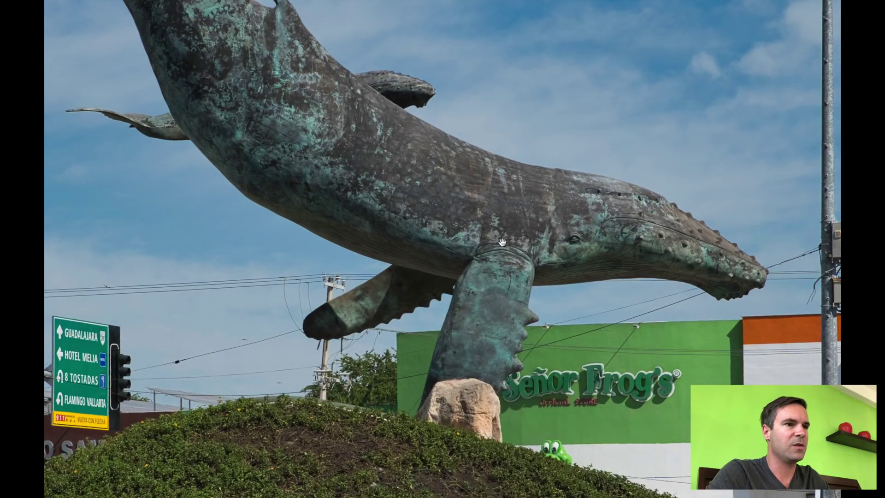
{"action": "key", "text": "f"}
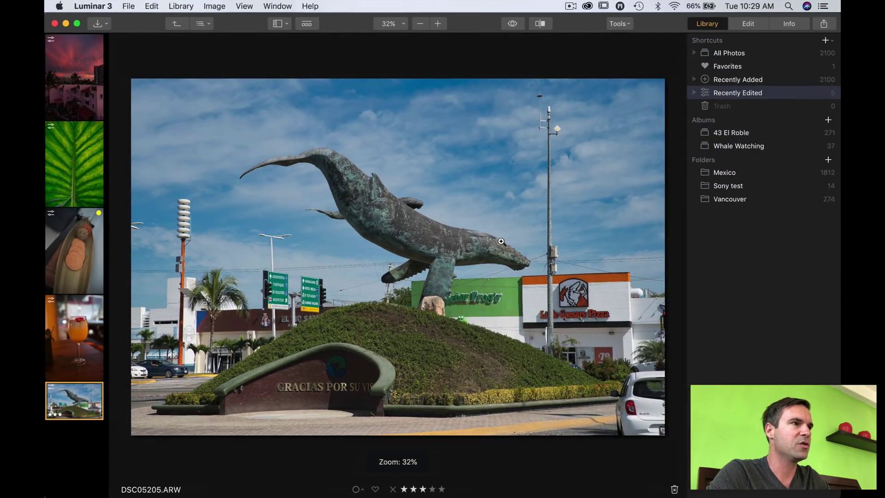
Step: Open the Mexico folder and set its filter to show All Photos
{"action": "left_click", "coordinate": [269, 4]}
{"action": "left_click", "coordinate": [411, 57]}
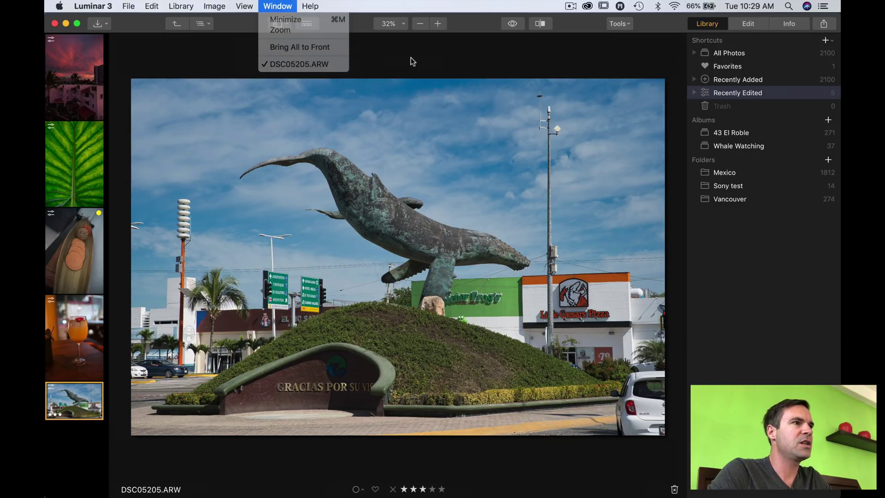
{"action": "left_click", "coordinate": [722, 173]}
{"action": "left_click", "coordinate": [591, 55]}
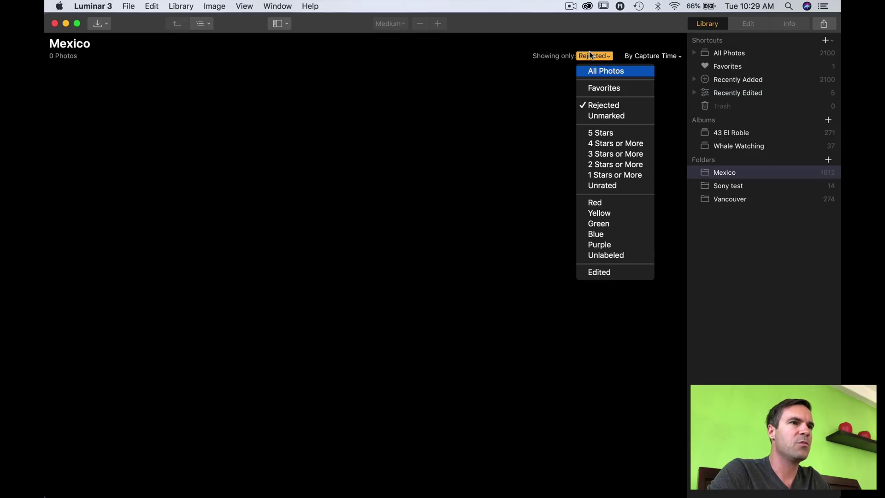
{"action": "left_click", "coordinate": [603, 71]}
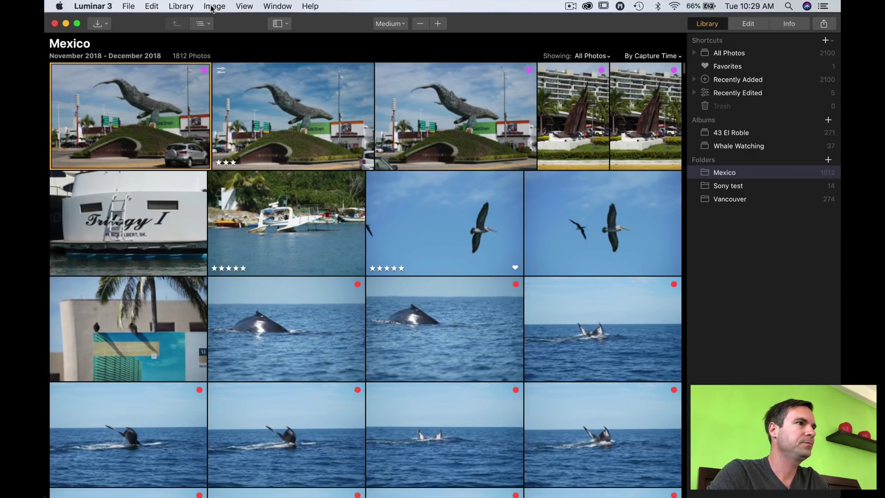
Step: Examine the commands for importing images and adding folders, open the file chooser for Quick Edit, and close it without choosing a file
{"action": "left_click", "coordinate": [105, 25]}
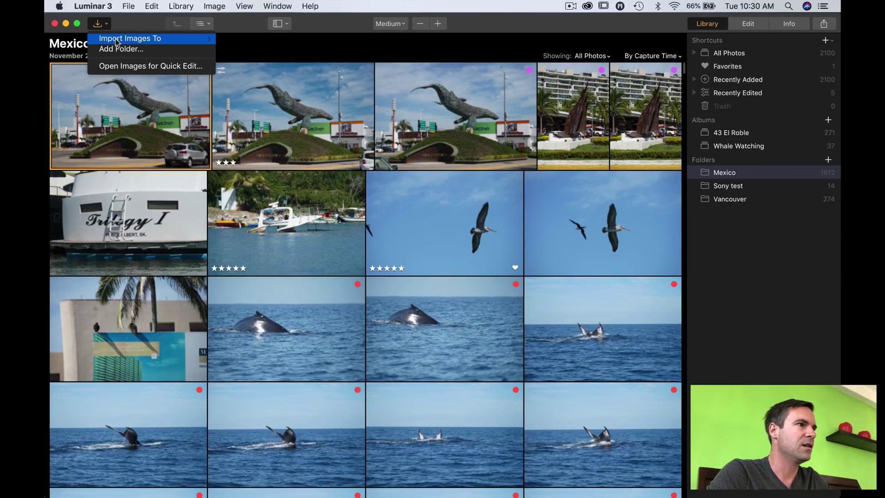
{"action": "mouse_move", "coordinate": [127, 41]}
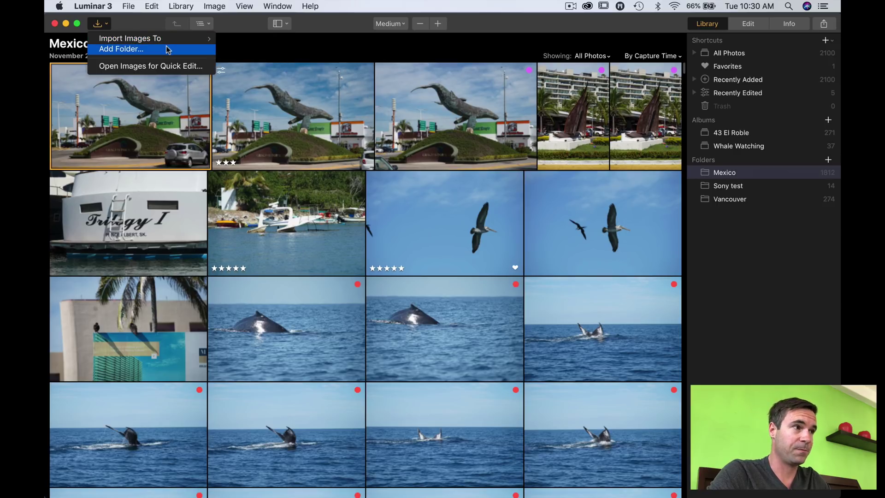
{"action": "left_click", "coordinate": [179, 68]}
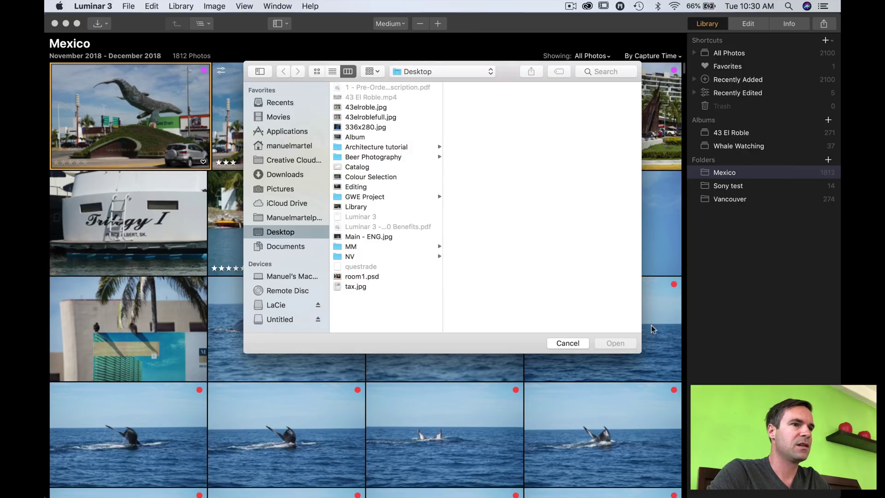
{"action": "left_click", "coordinate": [566, 344]}
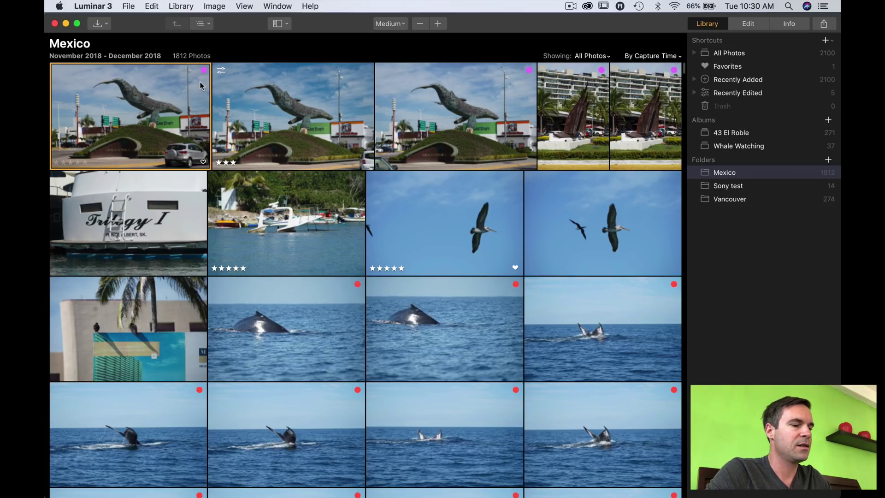
Step: View the first whale statue photo on its own, return to the gallery, and choose Mexico as the displayed location
{"action": "double_click", "coordinate": [196, 102]}
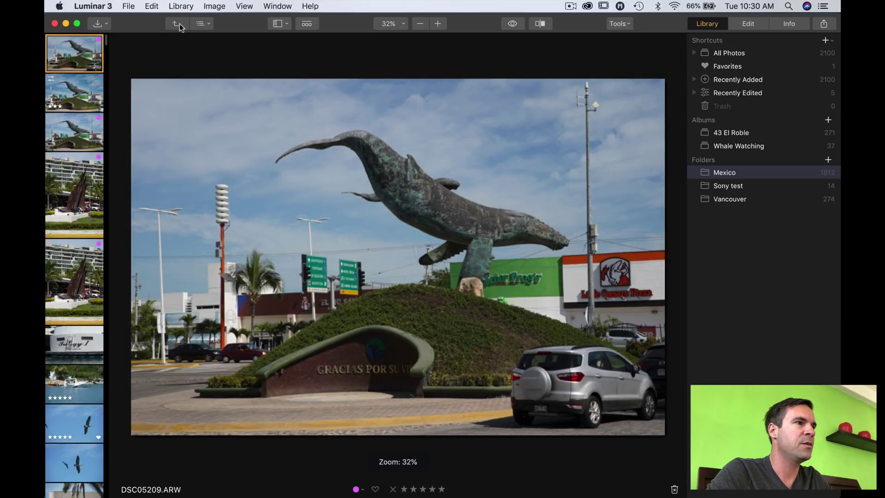
{"action": "left_click", "coordinate": [180, 27]}
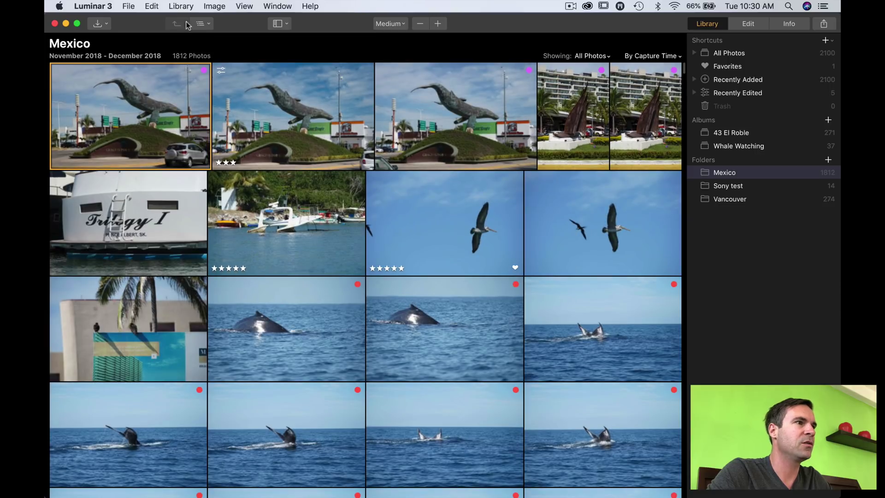
{"action": "left_click", "coordinate": [206, 24]}
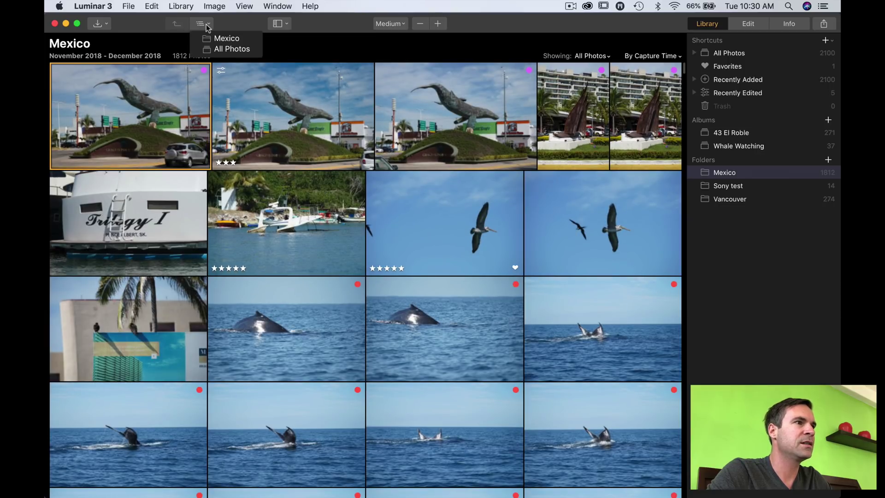
{"action": "left_click", "coordinate": [226, 40]}
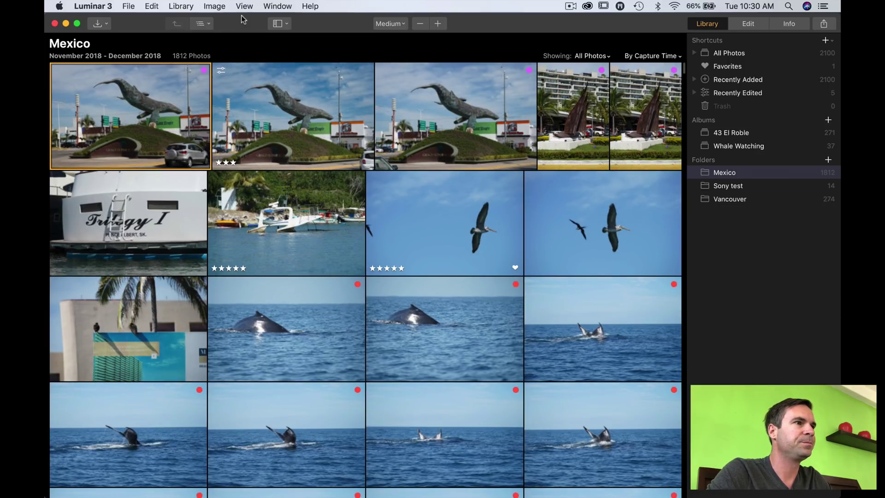
Step: Examine the side panel display option and try decreasing and increasing the gallery thumbnail size
{"action": "left_click", "coordinate": [289, 22]}
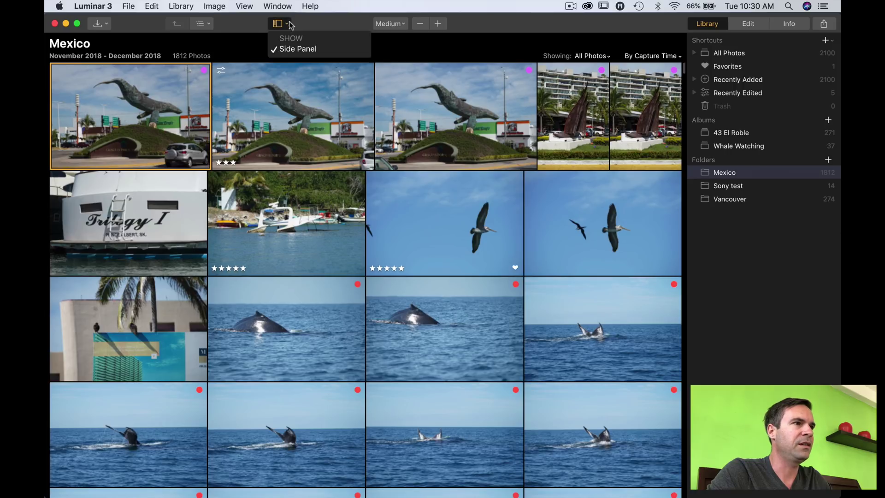
{"action": "left_click", "coordinate": [325, 26]}
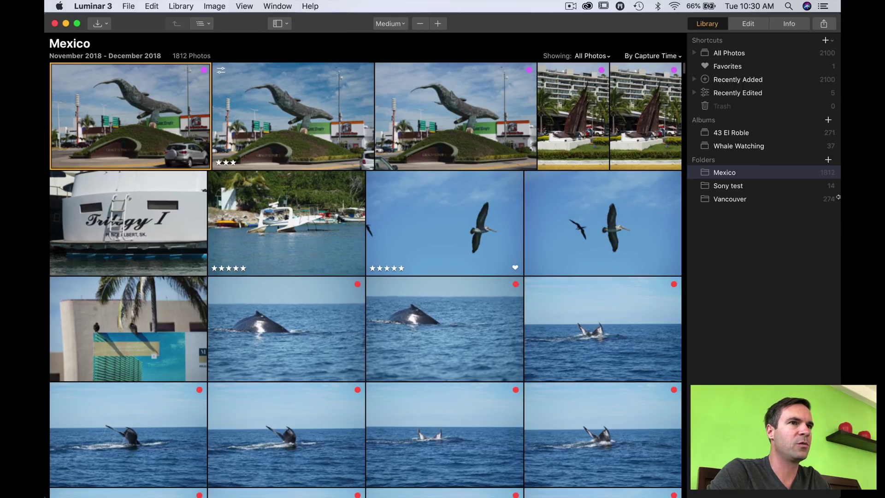
{"action": "left_click", "coordinate": [420, 24]}
{"action": "left_click", "coordinate": [437, 23]}
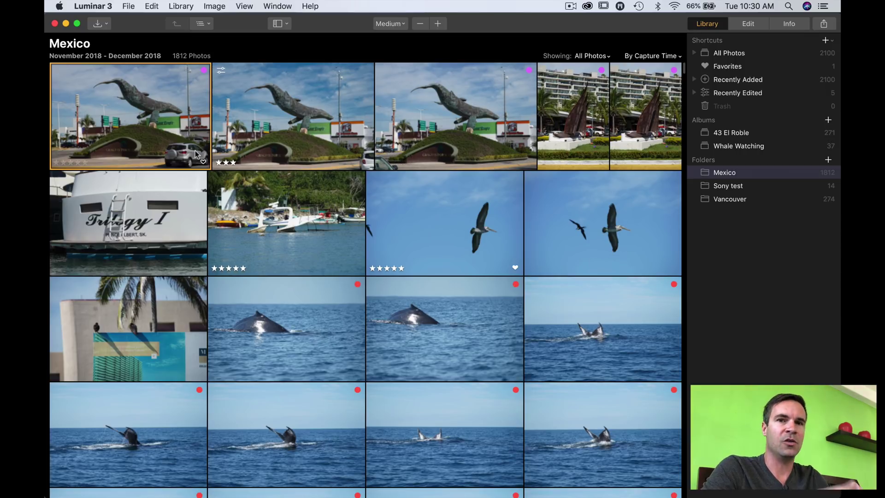
Step: Select five differently exposed photos of the thatched bar with the coloured chairs in the Mexico folder
{"action": "scroll", "coordinate": [220, 173], "scroll_direction": "down", "scroll_amount": 20}
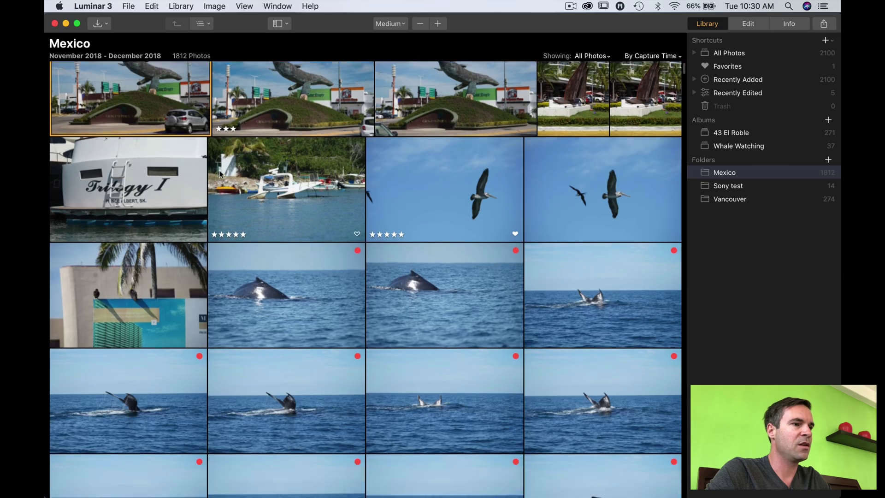
{"action": "scroll", "coordinate": [220, 174], "scroll_direction": "down", "scroll_amount": 15}
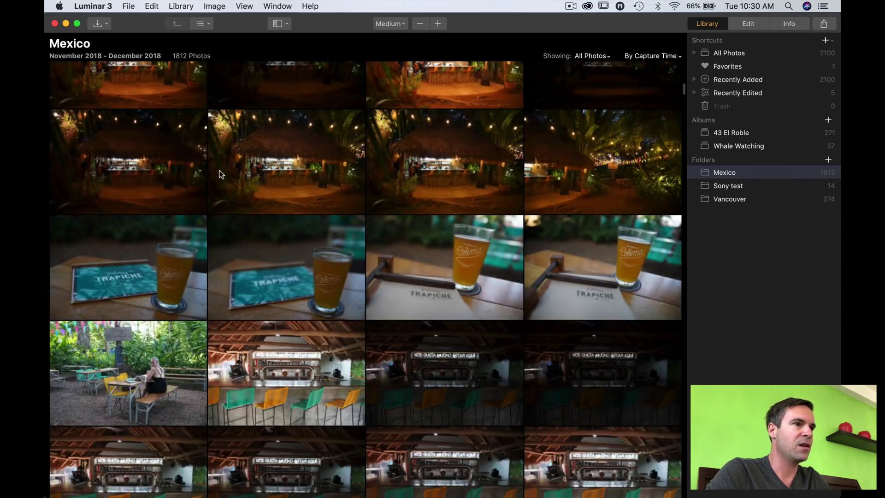
{"action": "scroll", "coordinate": [220, 174], "scroll_direction": "up", "scroll_amount": 4}
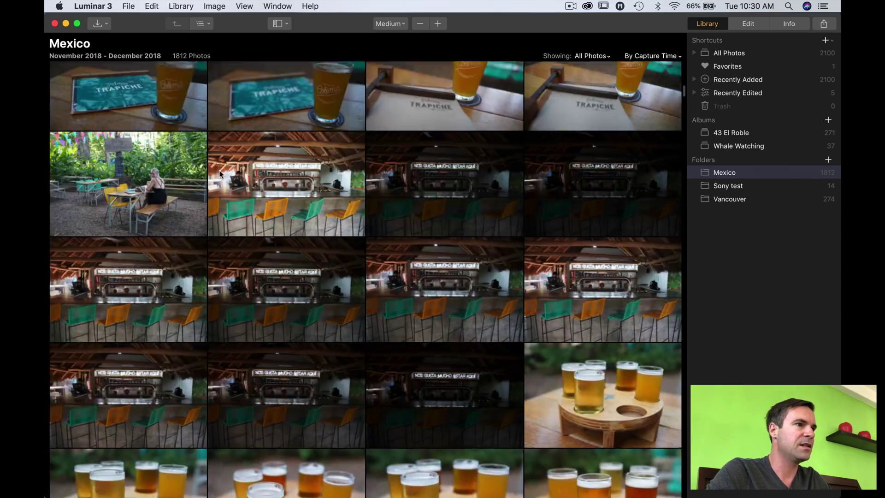
{"action": "left_click", "coordinate": [179, 261]}
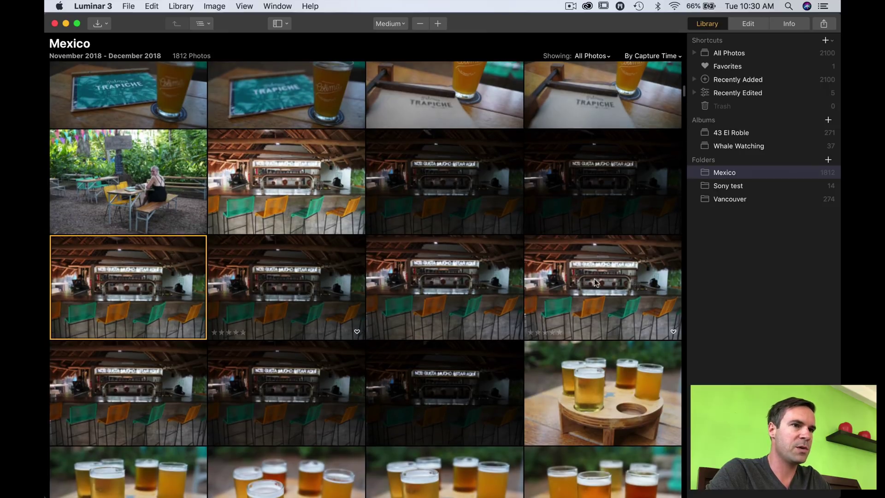
{"action": "left_click", "coordinate": [282, 317], "text": "super"}
{"action": "left_click", "coordinate": [430, 281], "text": "super"}
{"action": "left_click", "coordinate": [172, 386], "text": "super"}
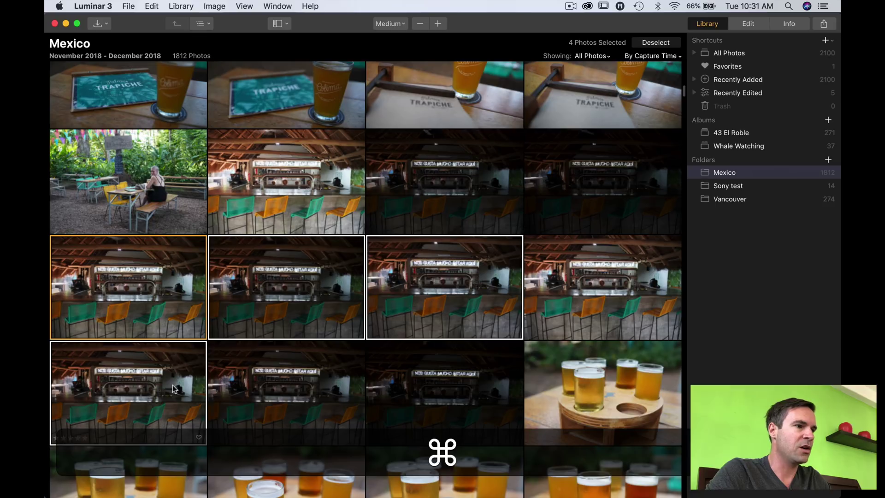
{"action": "left_click", "coordinate": [323, 393], "text": "super"}
Step: Examine the commands for the selected bar photos, including going to same-date images and opening them in Aurora HDR or other apps
{"action": "right_click", "coordinate": [324, 393]}
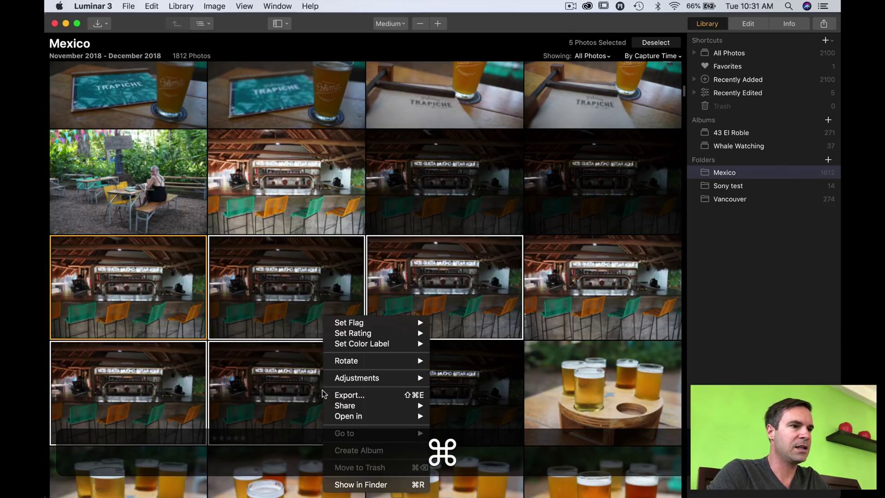
{"action": "mouse_move", "coordinate": [360, 433]}
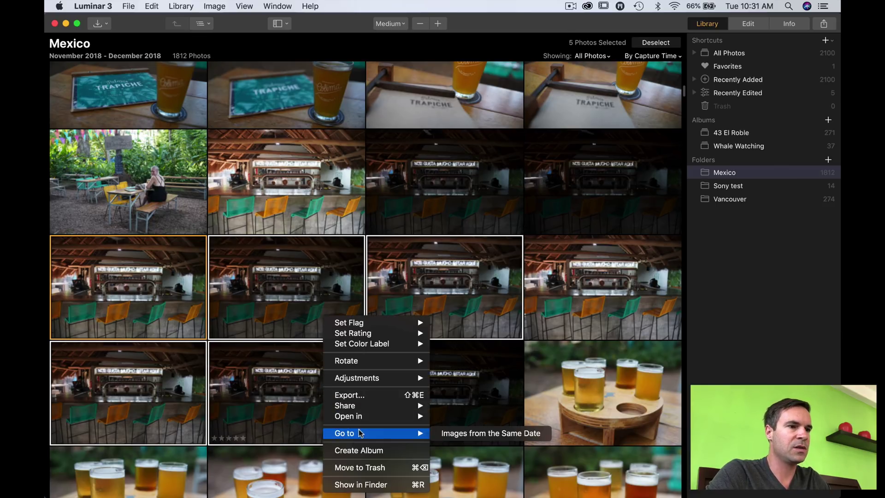
{"action": "mouse_move", "coordinate": [362, 417]}
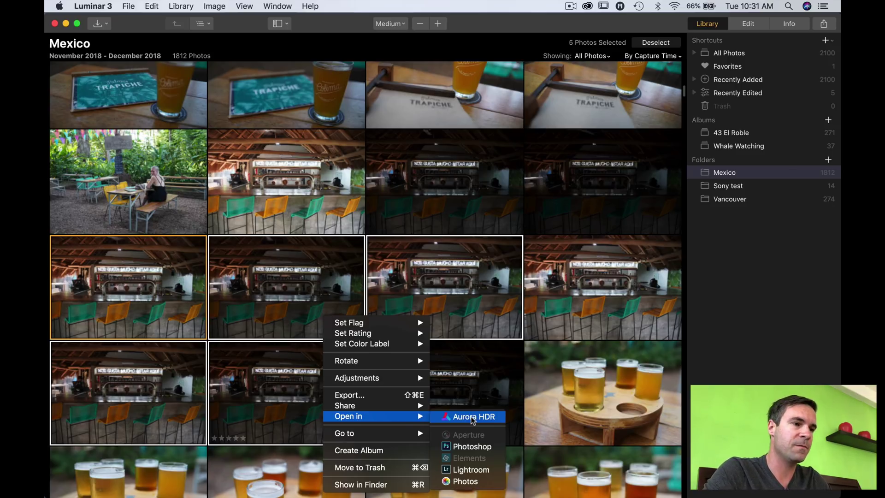
{"action": "left_click", "coordinate": [470, 282]}
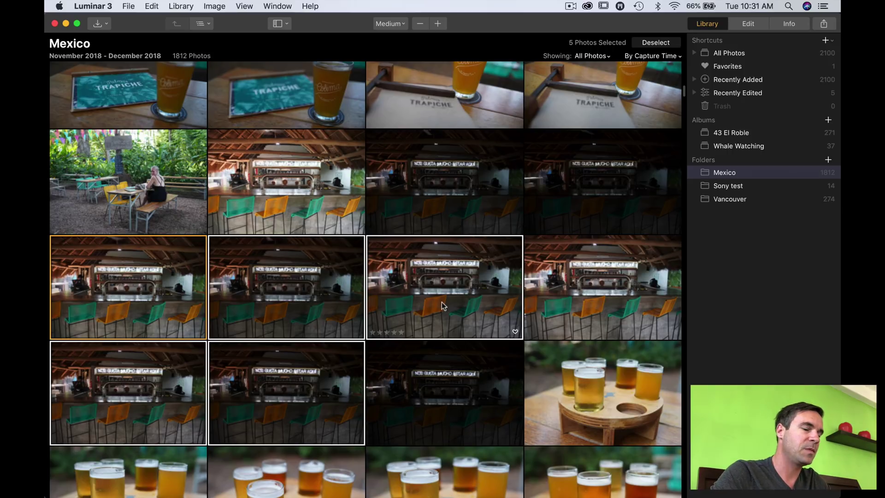
Step: Switch to Lightroom Classic and send the beach sunset photo DSC04667.ARW to Luminar 3 as a copy with Lightroom adjustments
{"action": "left_click", "coordinate": [179, 480]}
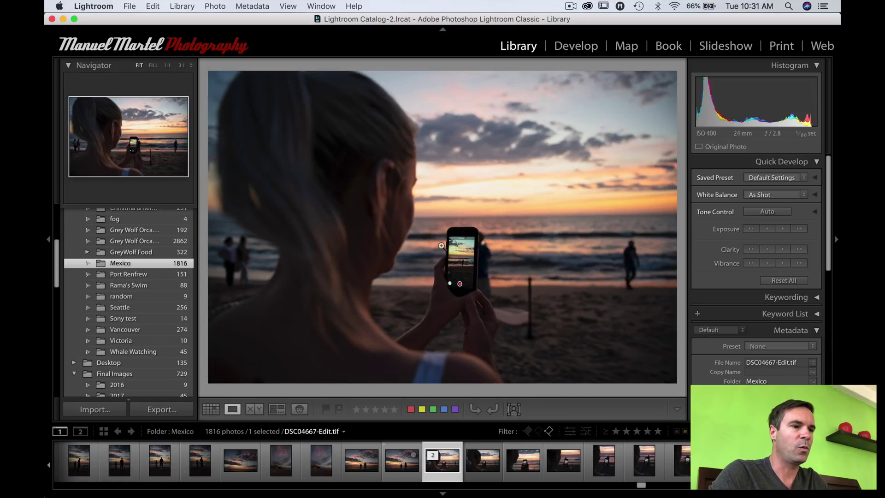
{"action": "left_click", "coordinate": [483, 460]}
{"action": "right_click", "coordinate": [452, 162]}
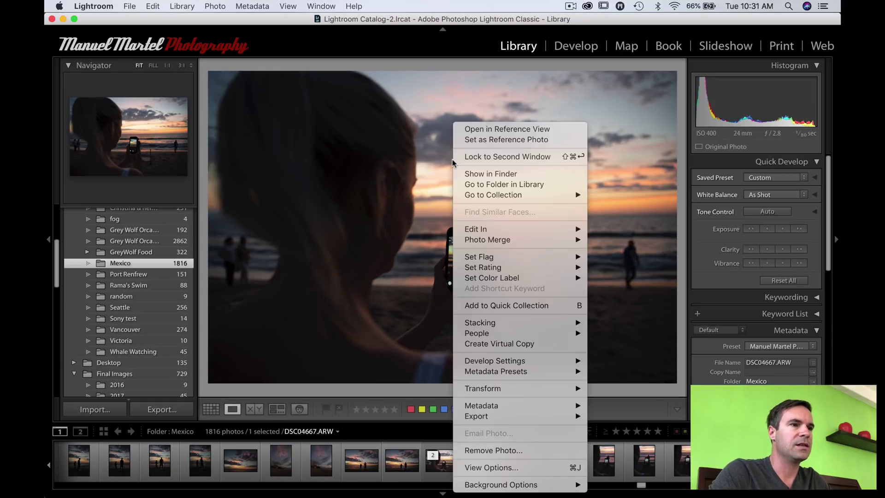
{"action": "mouse_move", "coordinate": [482, 231]}
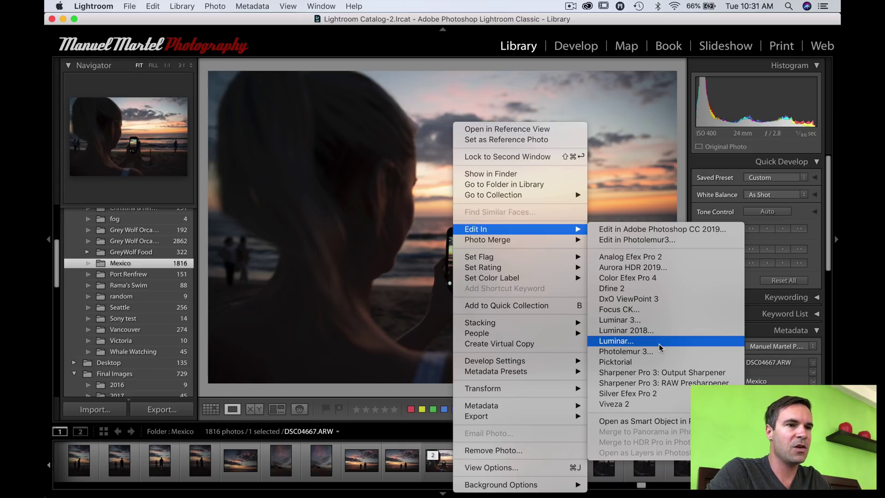
{"action": "left_click", "coordinate": [665, 320]}
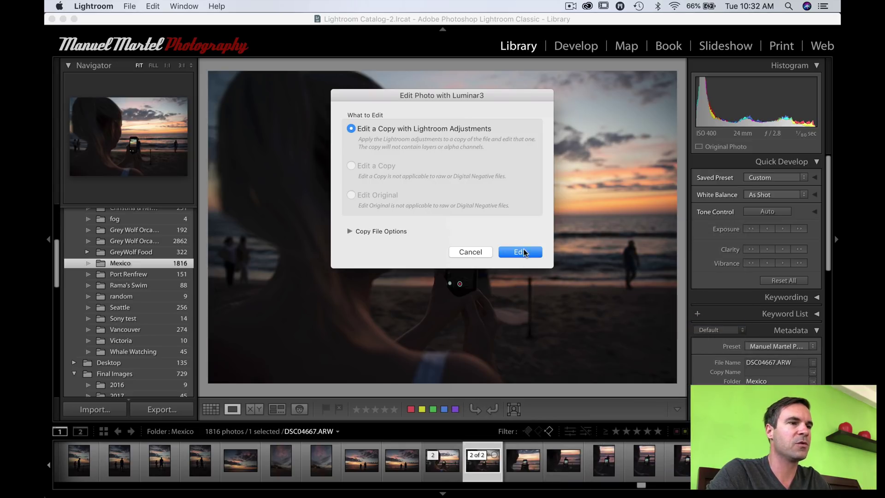
{"action": "left_click", "coordinate": [520, 252]}
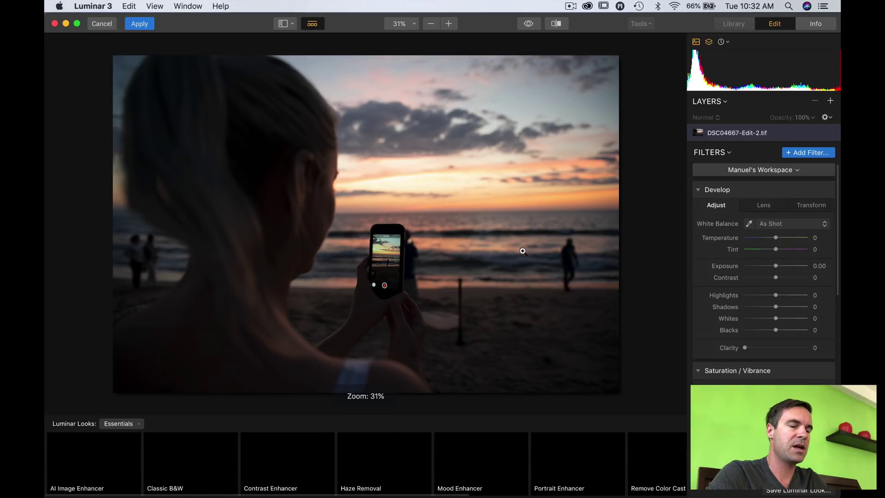
Step: Switch the filter workspace to Professional and return to the personal custom workspace
{"action": "mouse_move", "coordinate": [513, 483]}
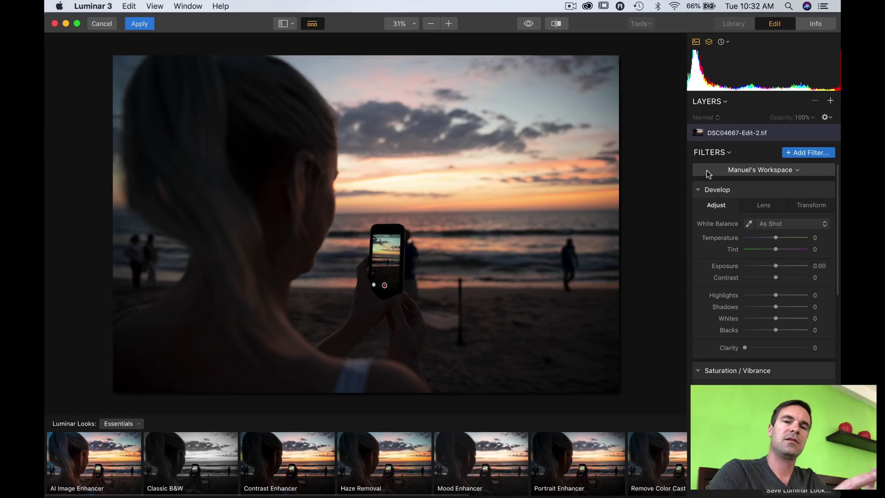
{"action": "left_click", "coordinate": [790, 171]}
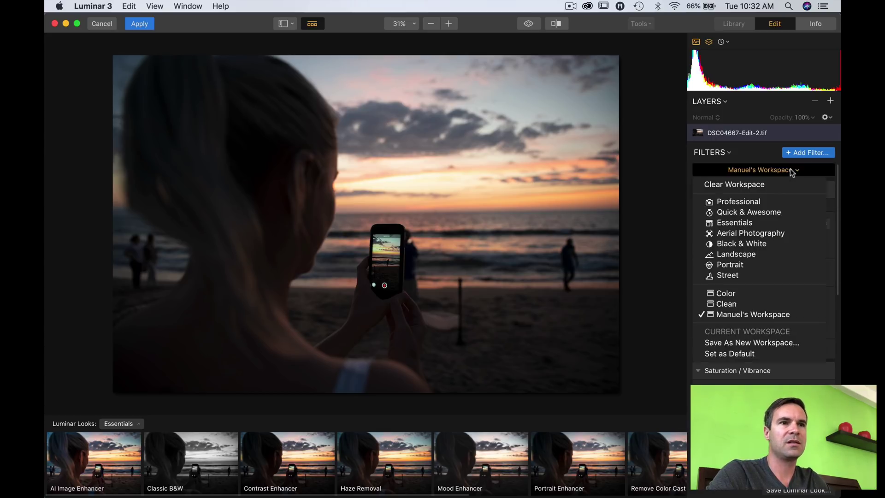
{"action": "left_click", "coordinate": [765, 201]}
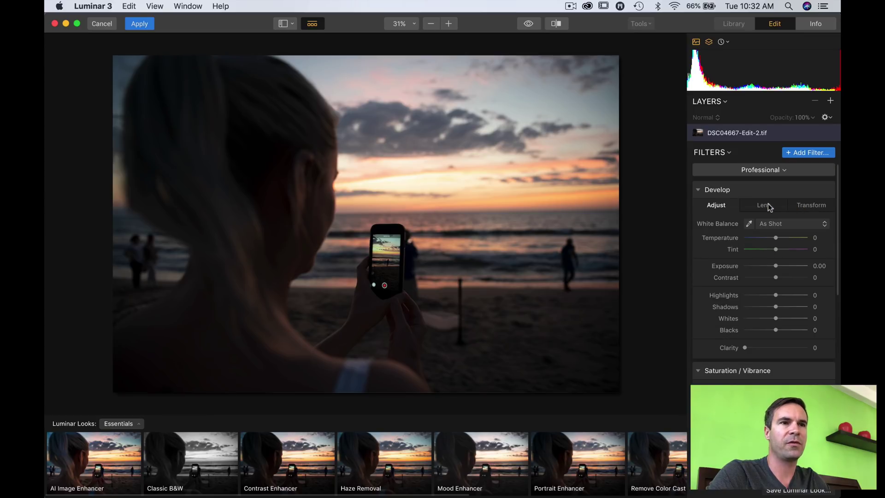
{"action": "left_click", "coordinate": [776, 171]}
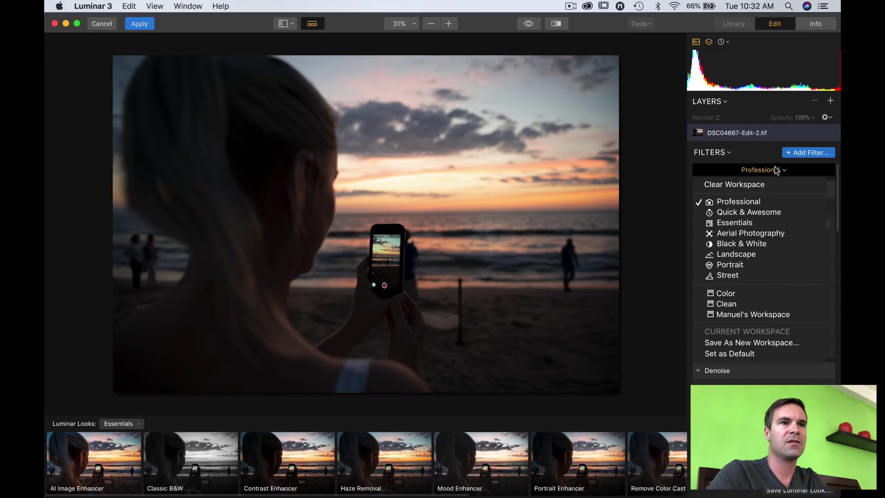
{"action": "left_click", "coordinate": [787, 311]}
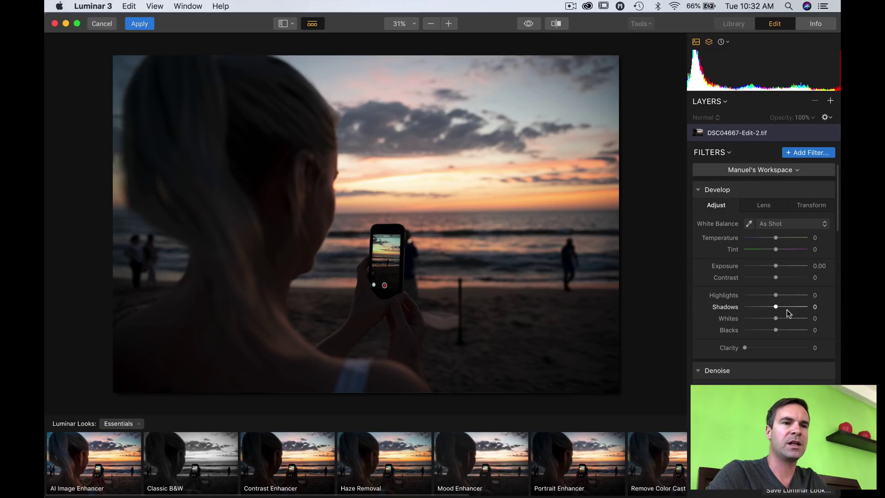
Step: Examine the workspace commands, including Set as Default, and the filters contained in the custom workspace
{"action": "left_click", "coordinate": [760, 169]}
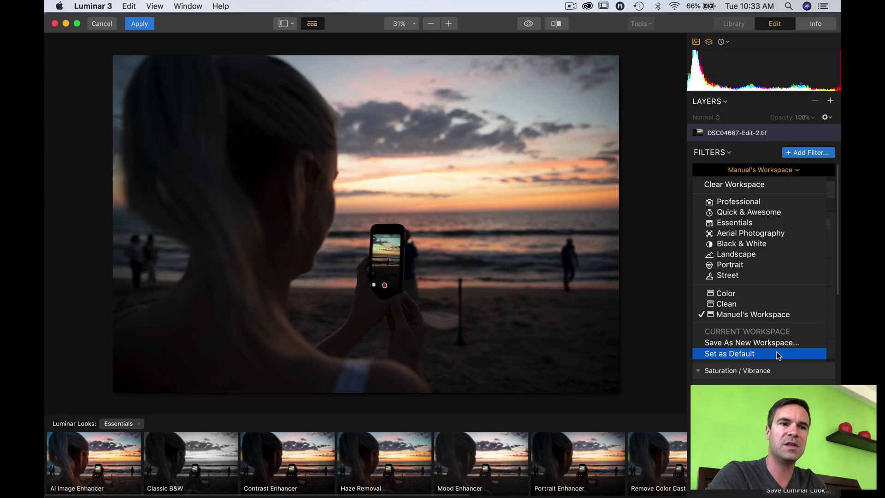
{"action": "left_click", "coordinate": [686, 254]}
{"action": "scroll", "coordinate": [763, 250], "scroll_direction": "down", "scroll_amount": 10}
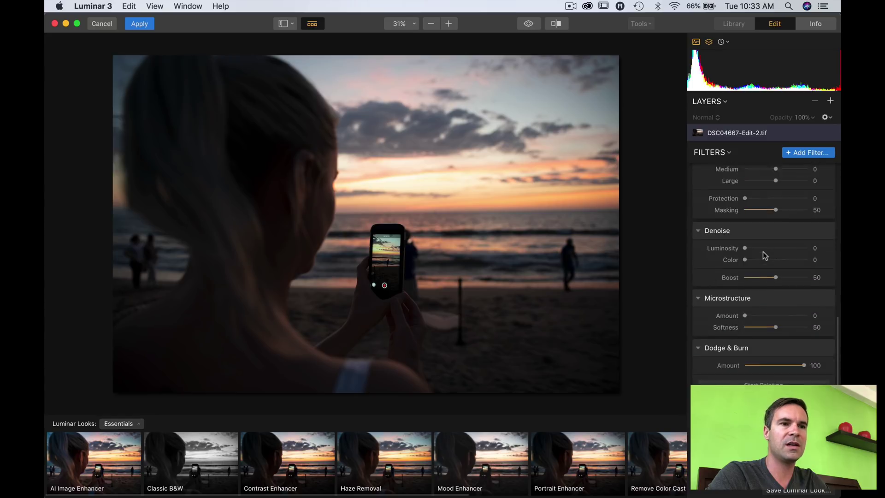
{"action": "scroll", "coordinate": [763, 250], "scroll_direction": "up", "scroll_amount": 10}
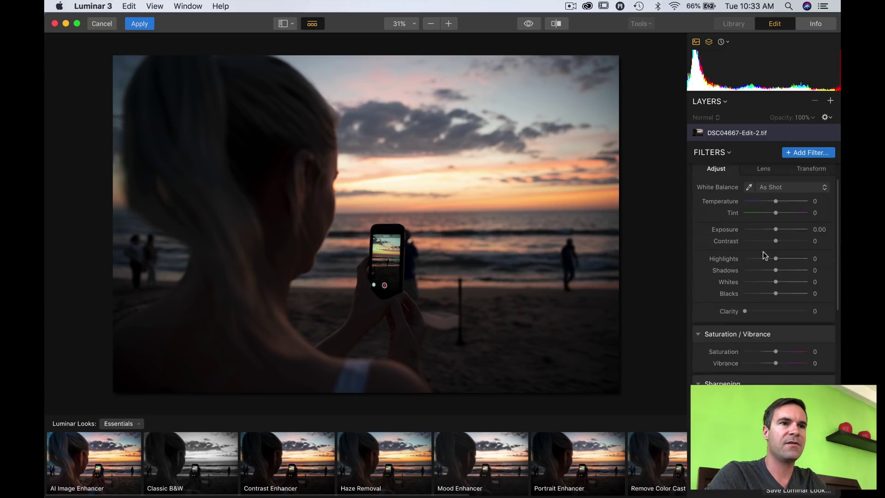
Step: Set the sunset photo's exposure to 0.85, contrast to 27 and highlights to -45, and apply the edits back to Lightroom
{"action": "left_click_drag", "start_coordinate": [774, 266], "coordinate": [762, 295]}
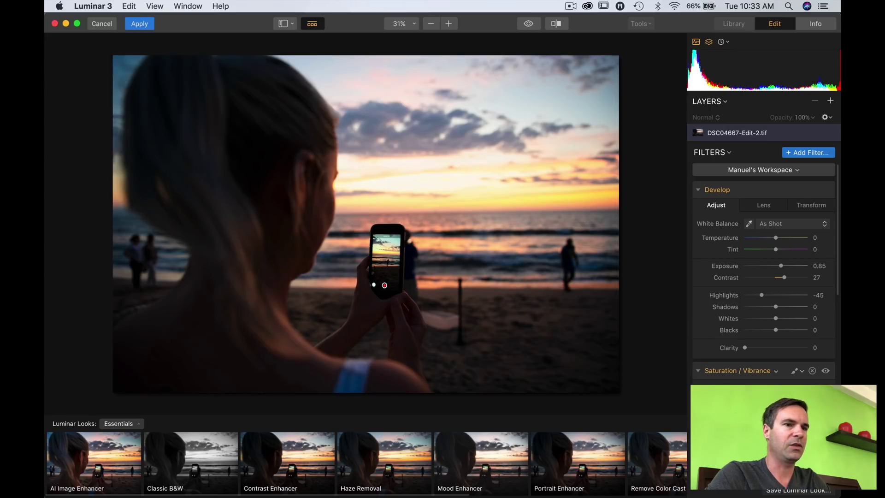
{"action": "left_click", "coordinate": [144, 26]}
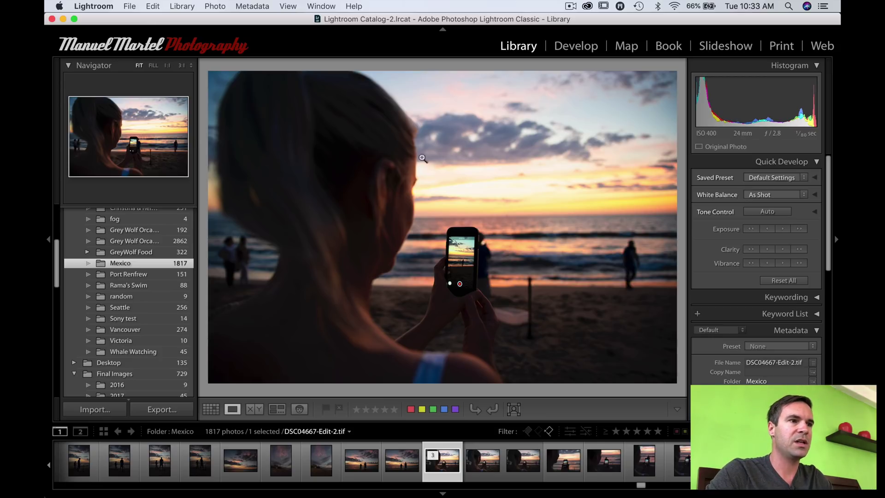
Step: Compare the original DSC04667.ARW with the edited copy DSC04667-Edit-2.tif in the Lightroom library
{"action": "key", "text": "Left"}
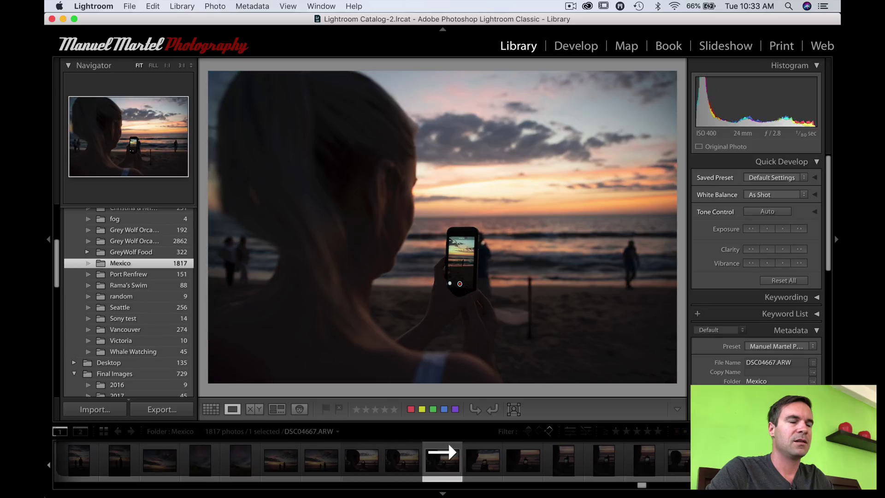
{"action": "key", "text": "Right"}
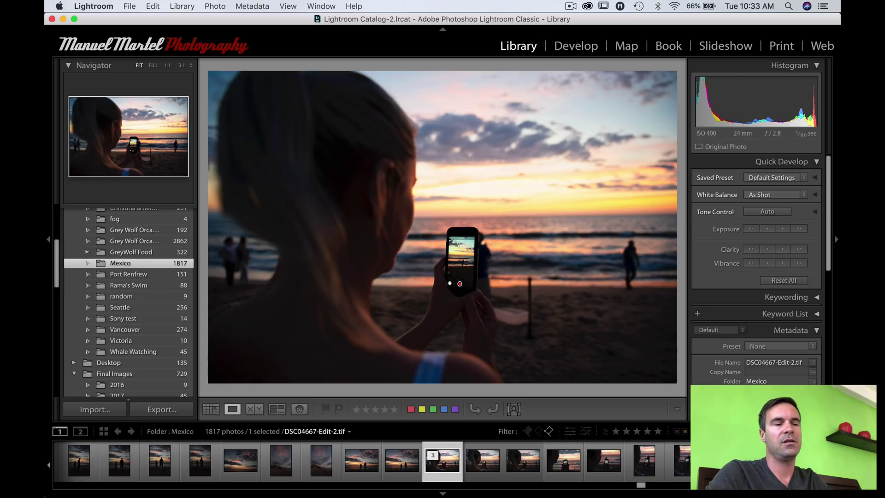
{"action": "mouse_move", "coordinate": [193, 494]}
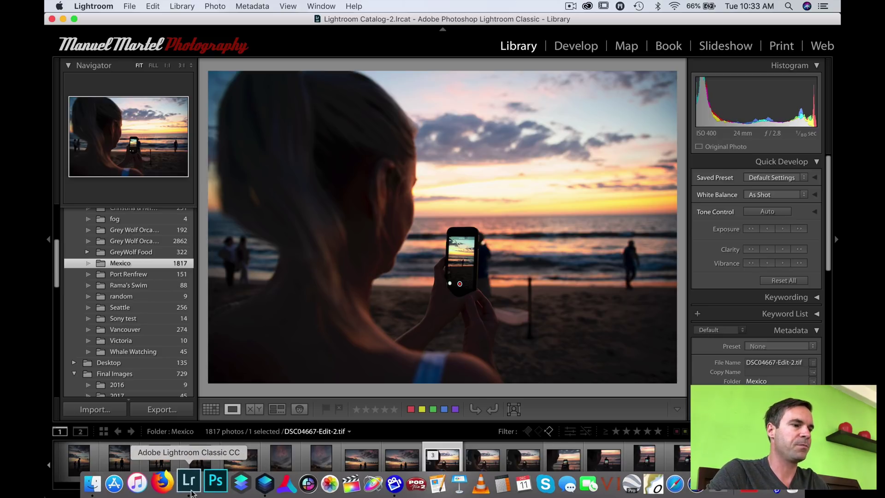